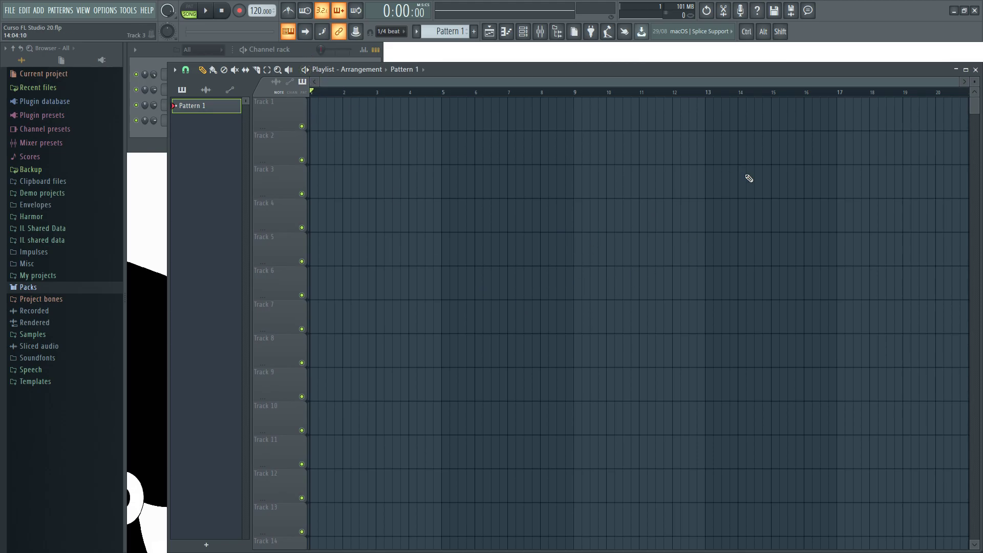
click(308, 52)
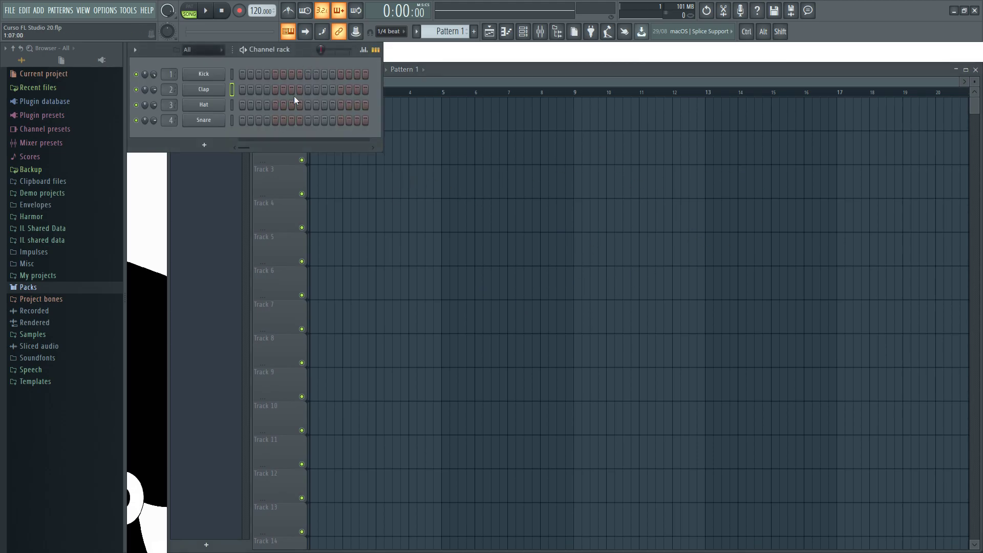
click(480, 71)
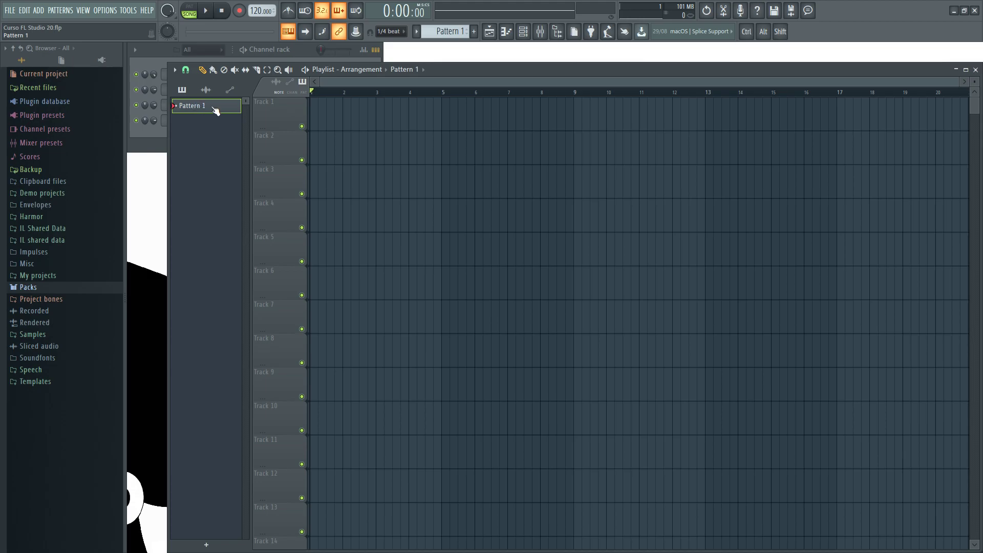
Expand the Packs folder in the browser and rename Pattern 1 as Kick.
click(44, 287)
click(39, 287)
click(39, 287)
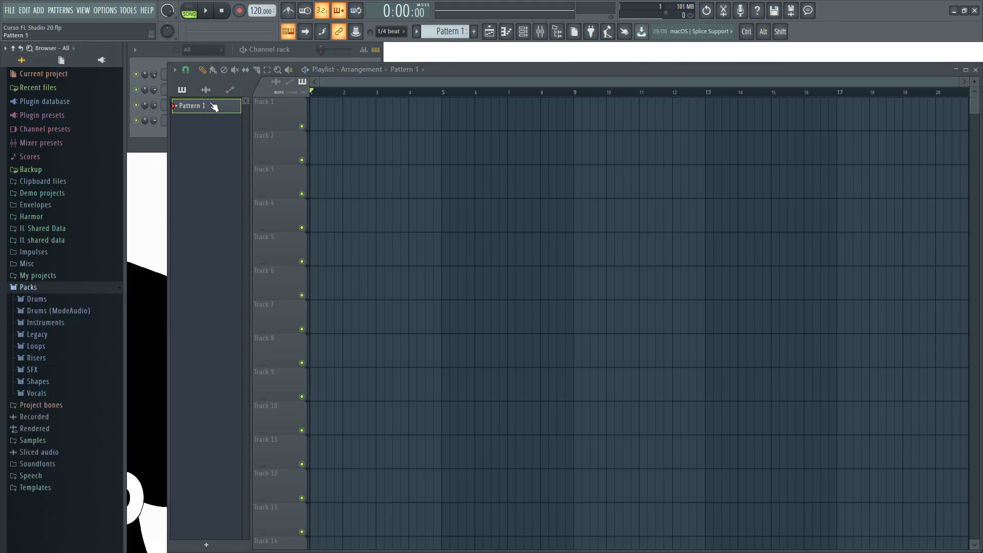
key(F2)
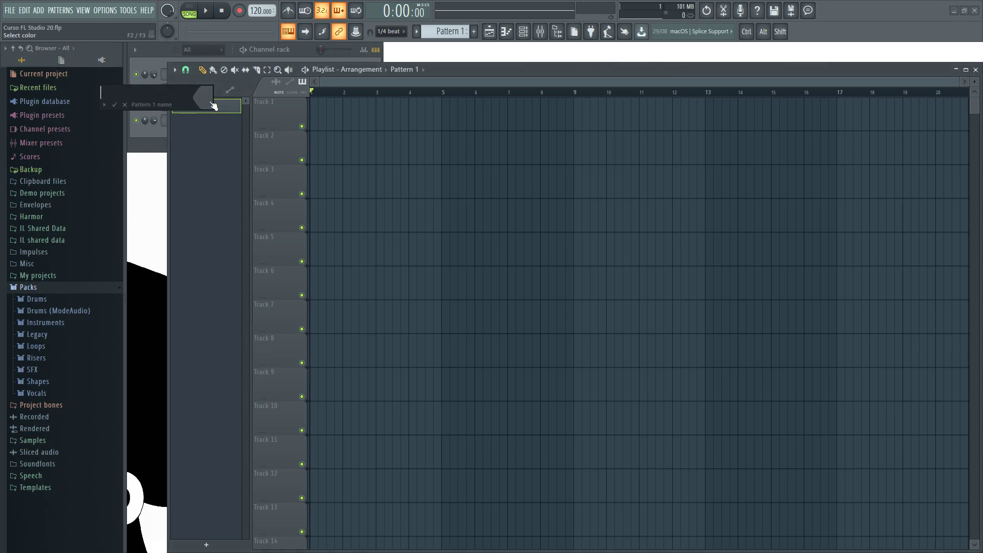
text(Kic)
key(Return)
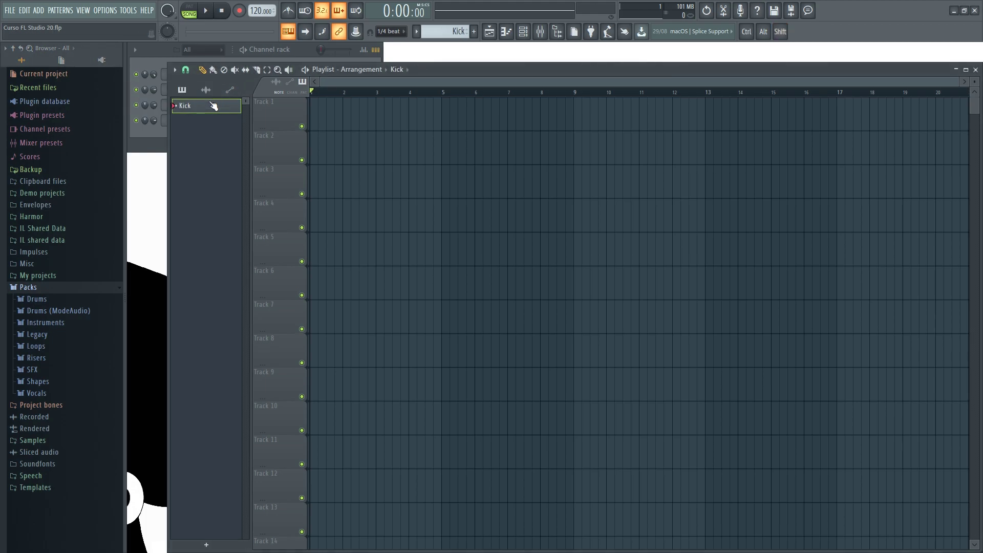
Create an automation clip for the Kick channel's volume and place it on Track 2 across bars 1 to 4.
click(307, 48)
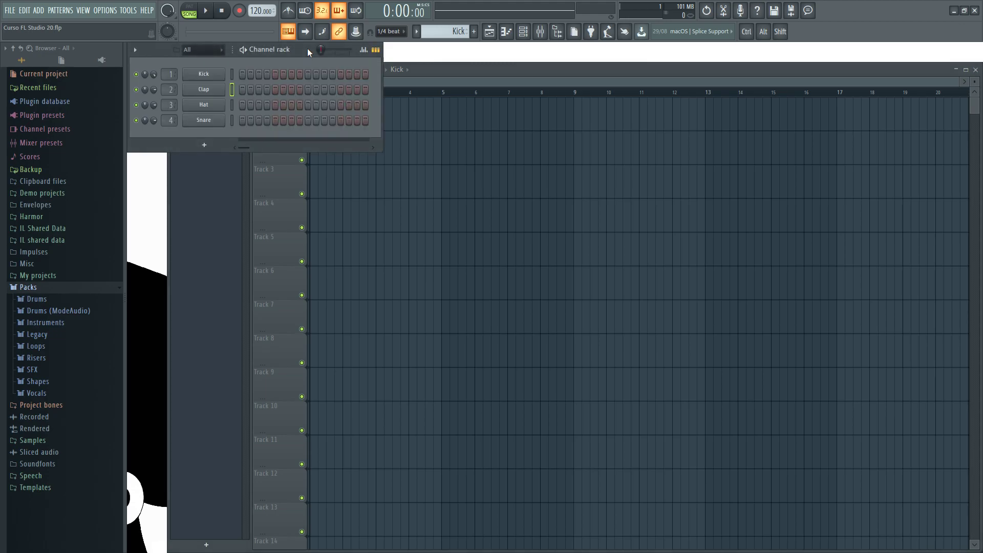
right_click(154, 74)
click(195, 139)
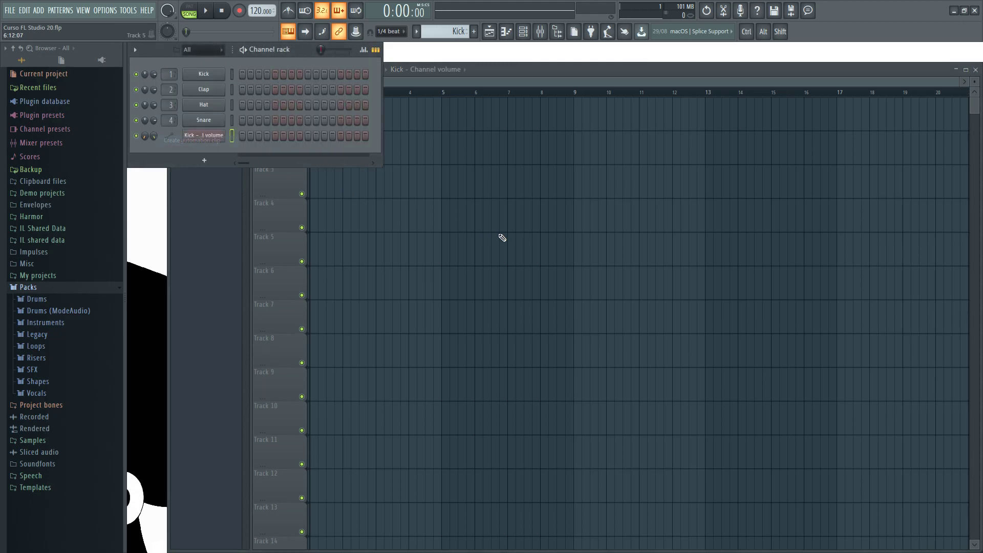
drag(333, 100, 443, 153)
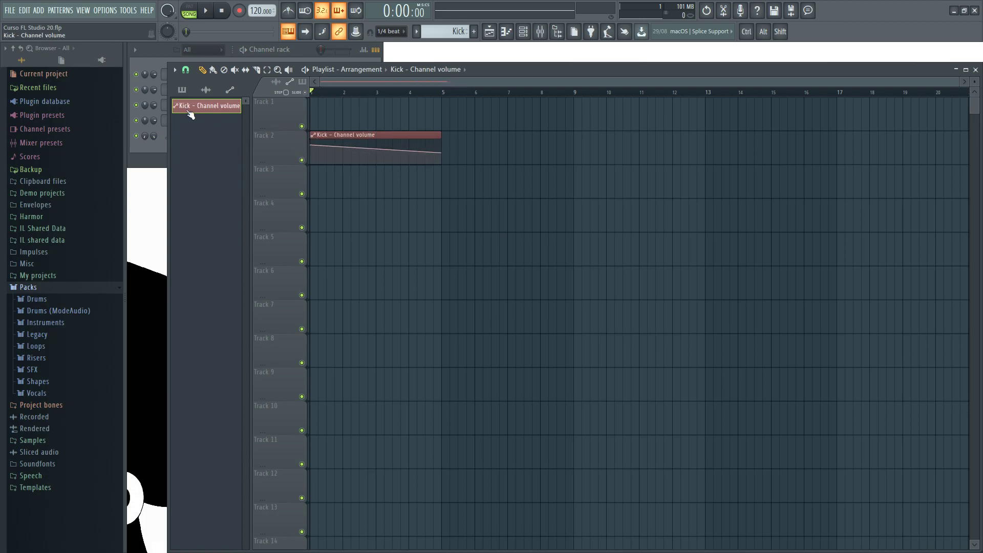
Place four consecutive Kick pattern clips on Track 1 in bars 1 to 4.
click(206, 90)
click(194, 106)
click(314, 110)
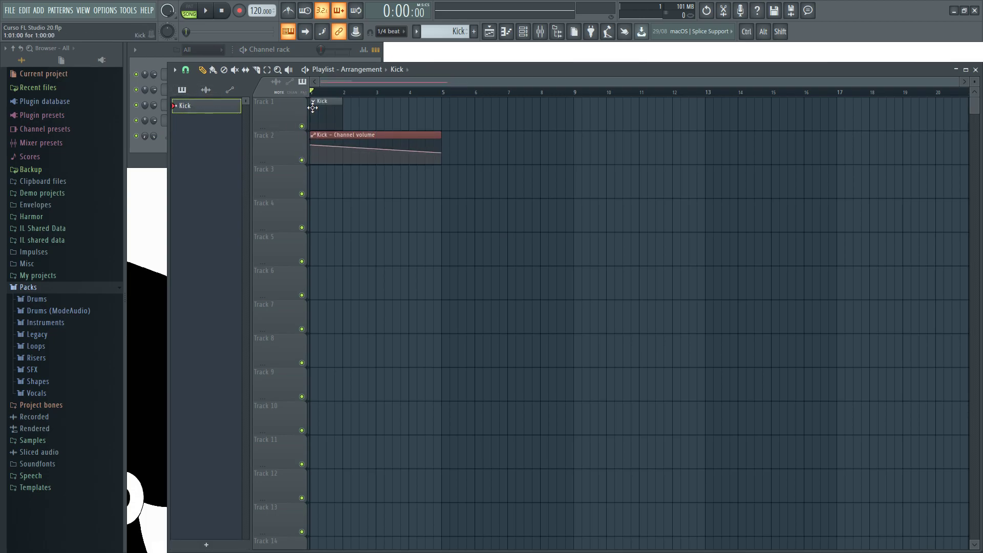
click(347, 114)
click(213, 70)
drag(382, 114, 431, 117)
Fill each 4 steps of the Kick channel in the channel rack and return to the playlist.
click(286, 57)
right_click(220, 75)
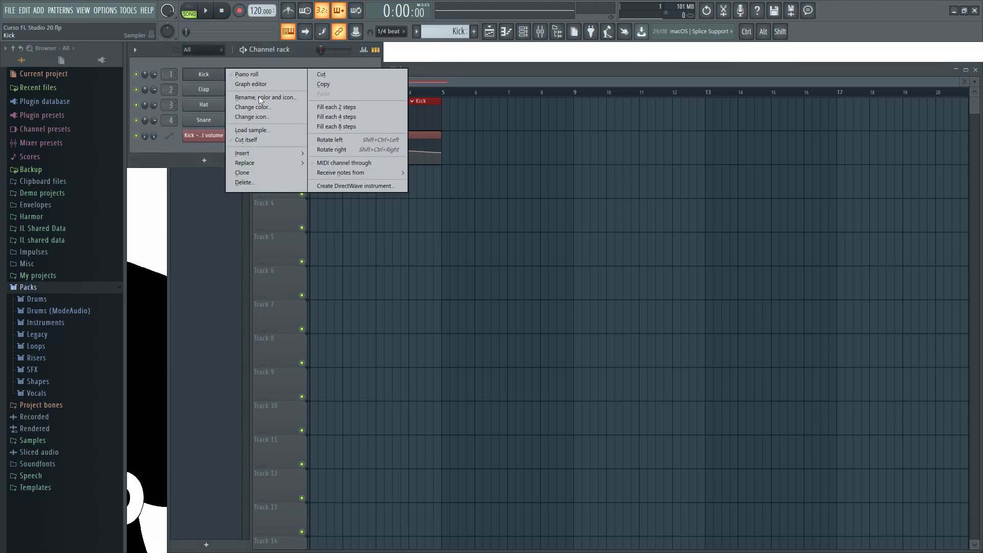
click(330, 112)
click(494, 69)
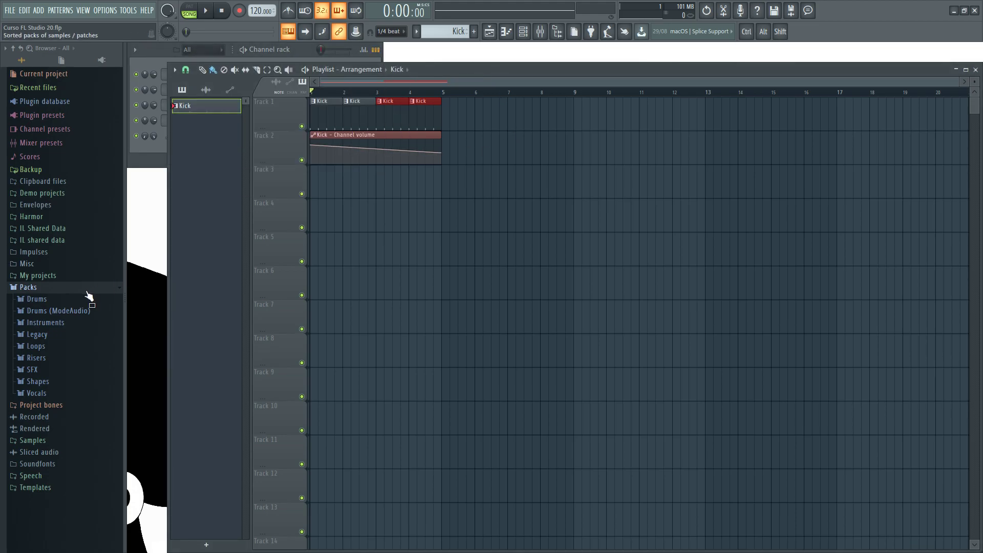
Add the FX Mech Growl sample from the SFX pack to Track 5 at bar 1 and check its channel in the channel rack.
click(58, 368)
scroll(70, 370, down, 4)
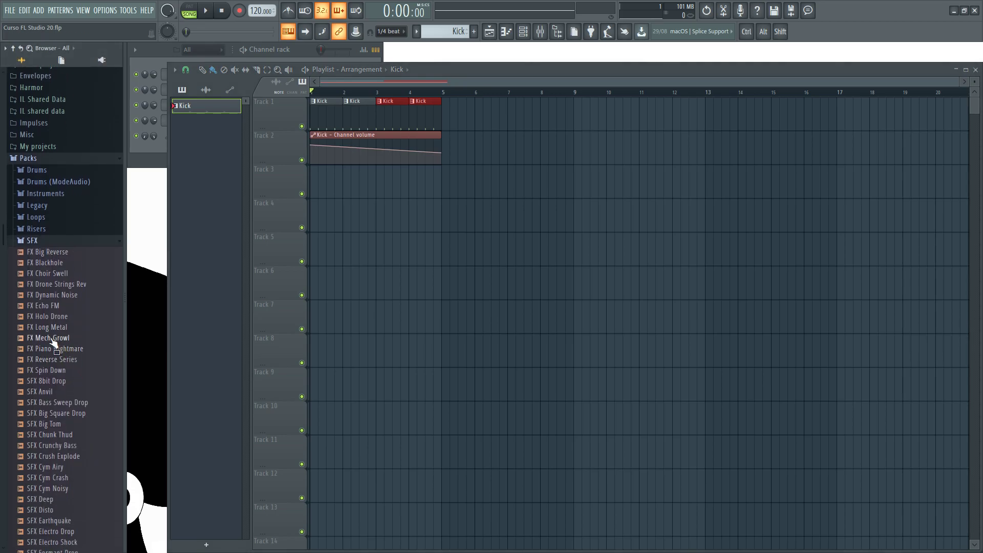
drag(54, 342, 346, 251)
click(306, 49)
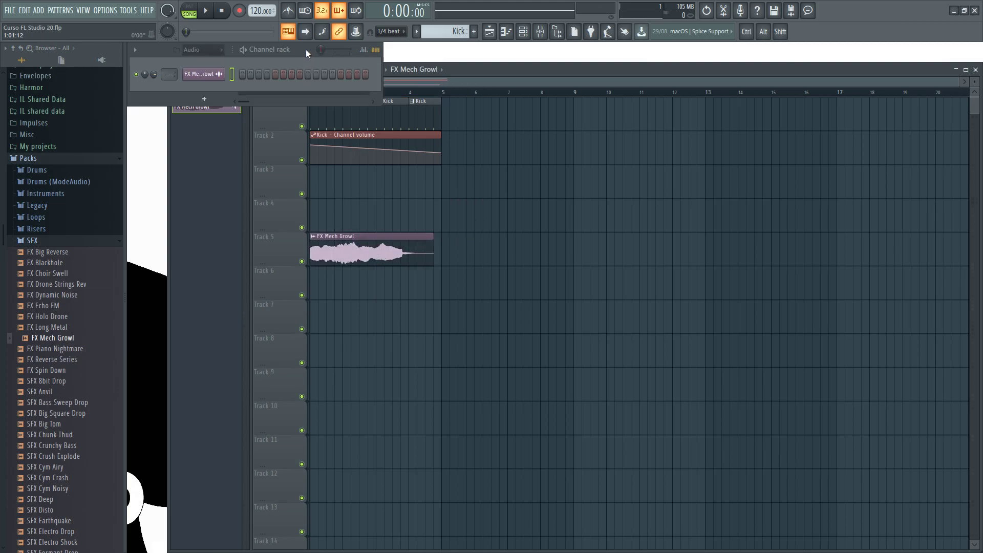
click(468, 70)
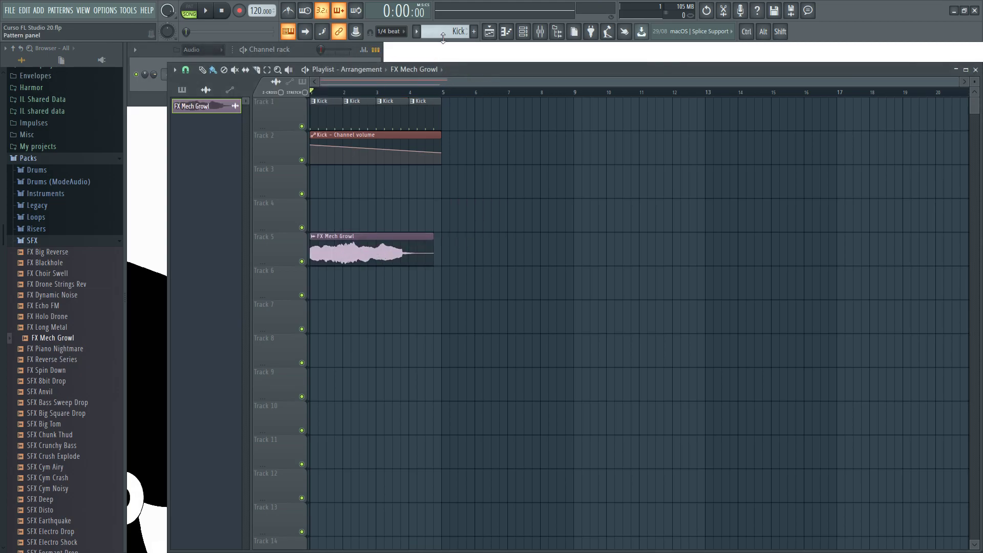
Create two new patterns named Clap and Hat.
click(474, 32)
text(Clap)
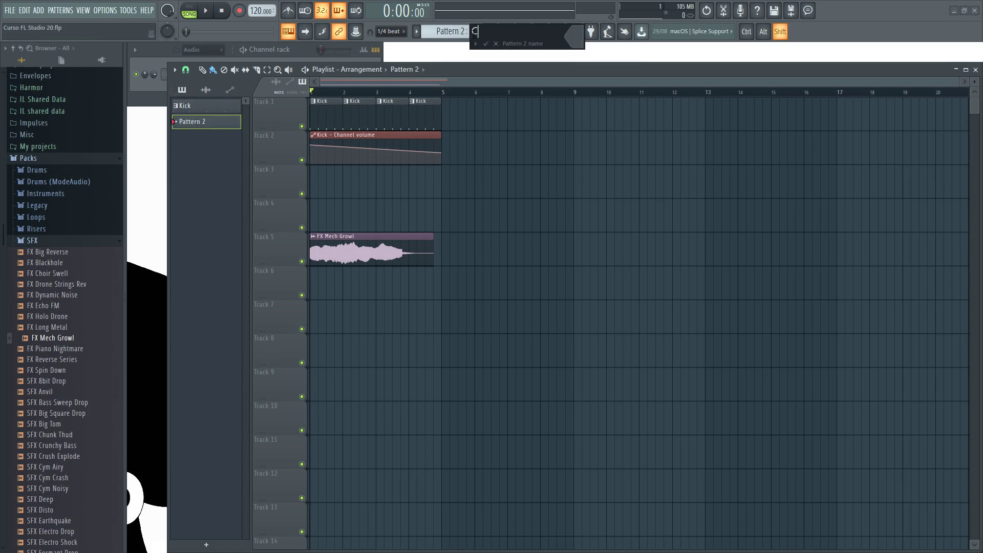
key(Return)
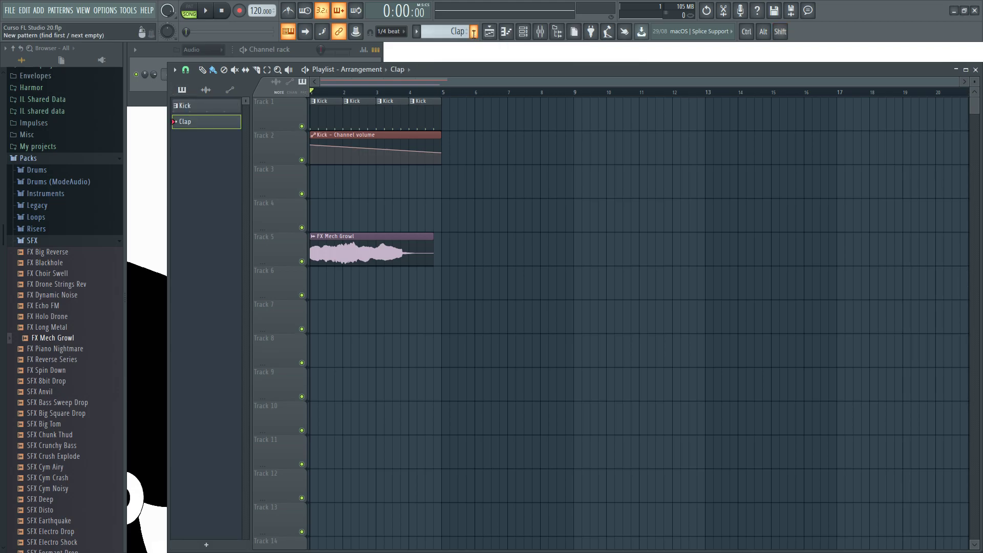
click(475, 32)
text(Hat)
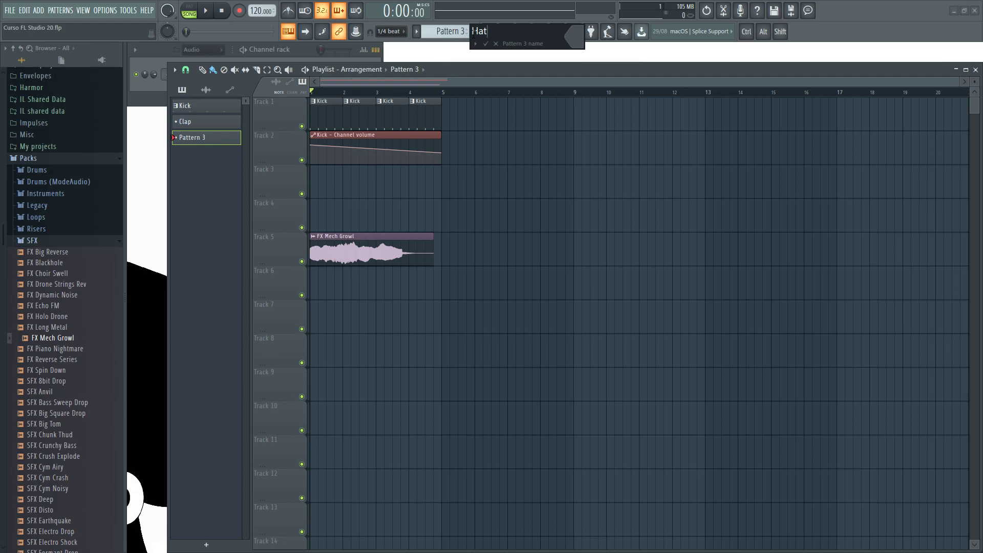
key(Return)
Create two more patterns named Cosa and 1.
click(474, 32)
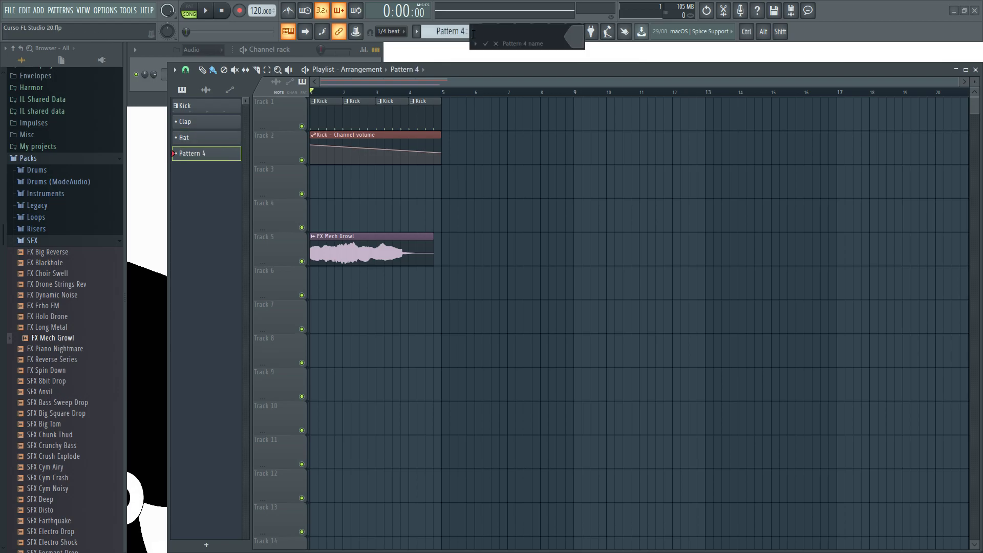
text(Cosa)
key(Return)
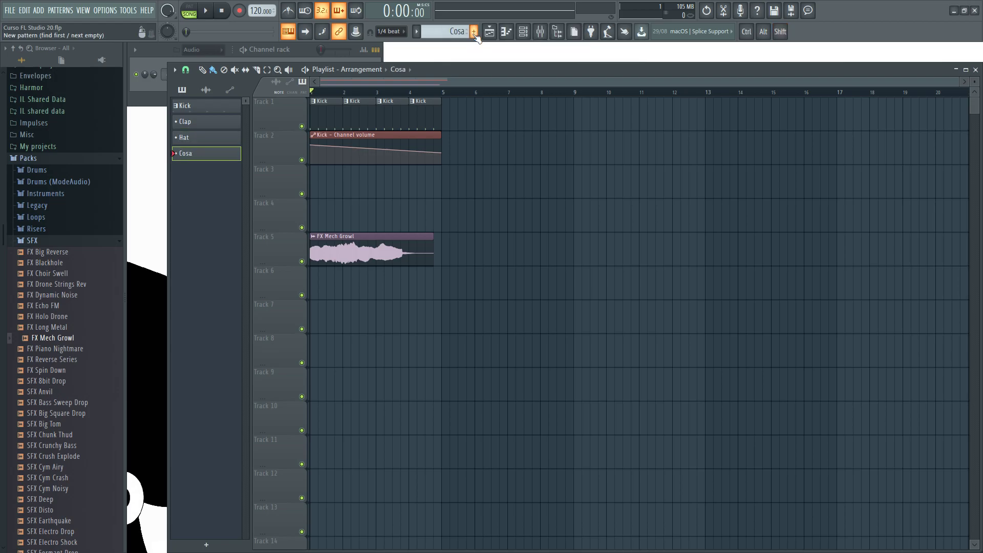
click(474, 32)
text(1)
key(Return)
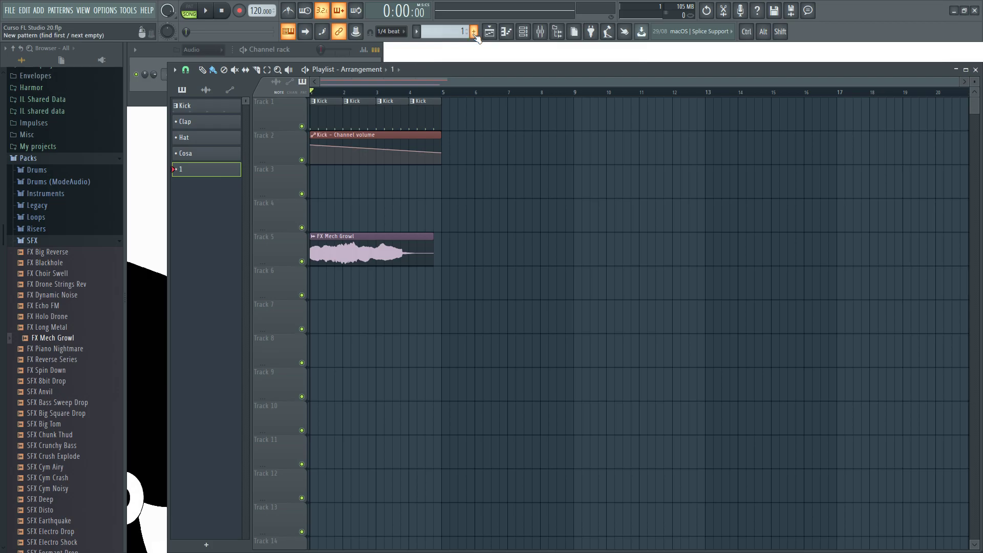
Create two further patterns named 2 and 3.
click(474, 32)
text(2)
key(Return)
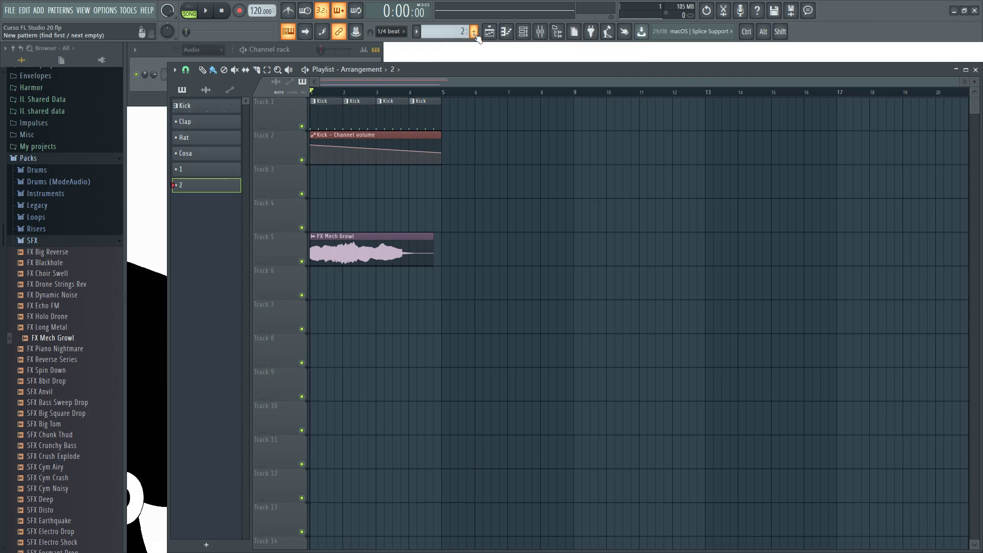
click(474, 32)
key(Return)
click(474, 32)
text(3)
key(Return)
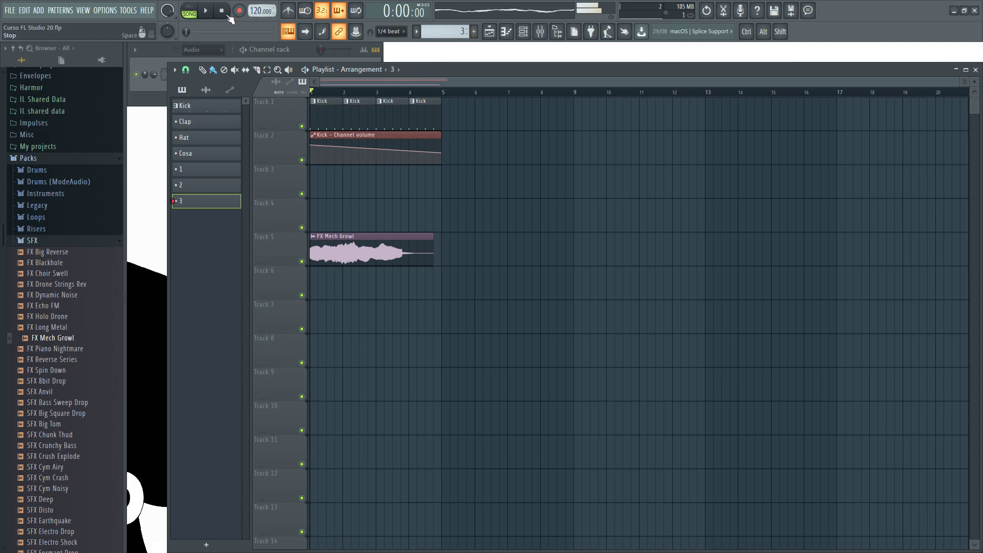
Collapse the browser folders and review the patterns, audio clips and automation clips in the playlist's picker.
click(13, 47)
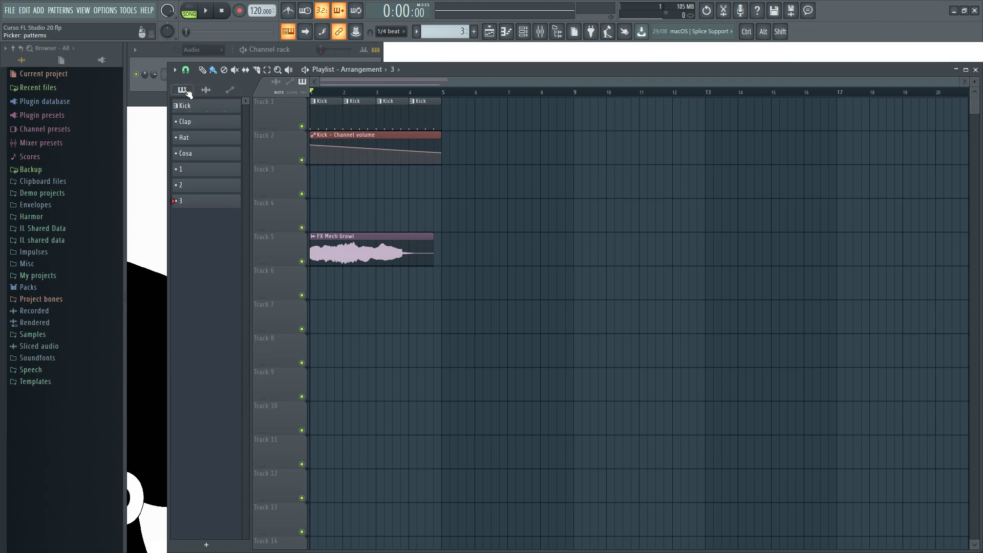
click(200, 122)
click(199, 137)
click(200, 153)
click(201, 175)
click(202, 186)
click(202, 201)
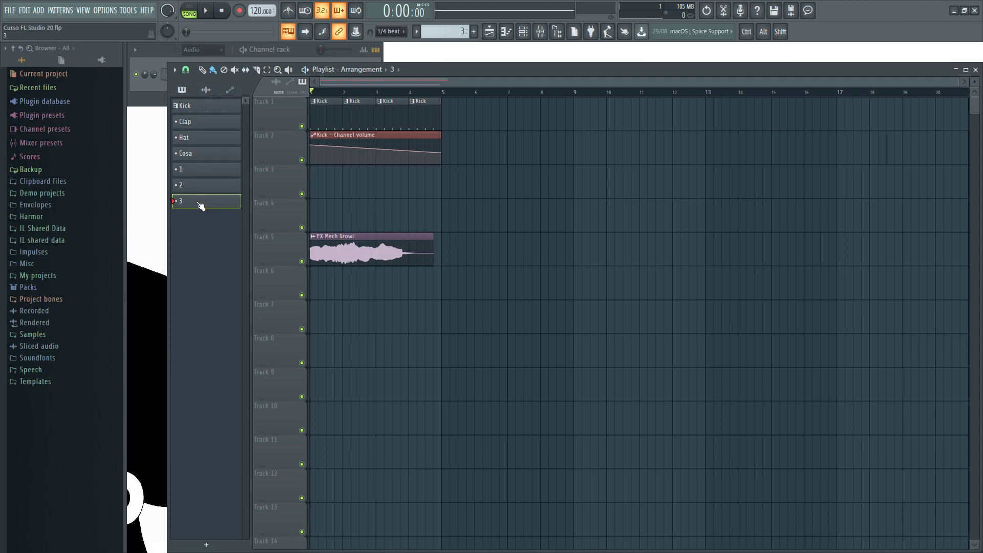
click(206, 90)
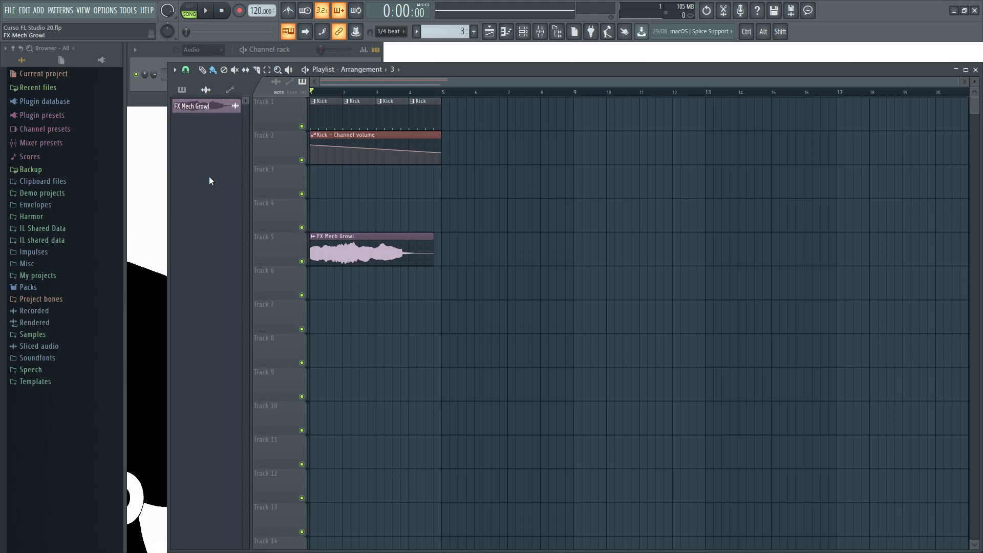
click(230, 90)
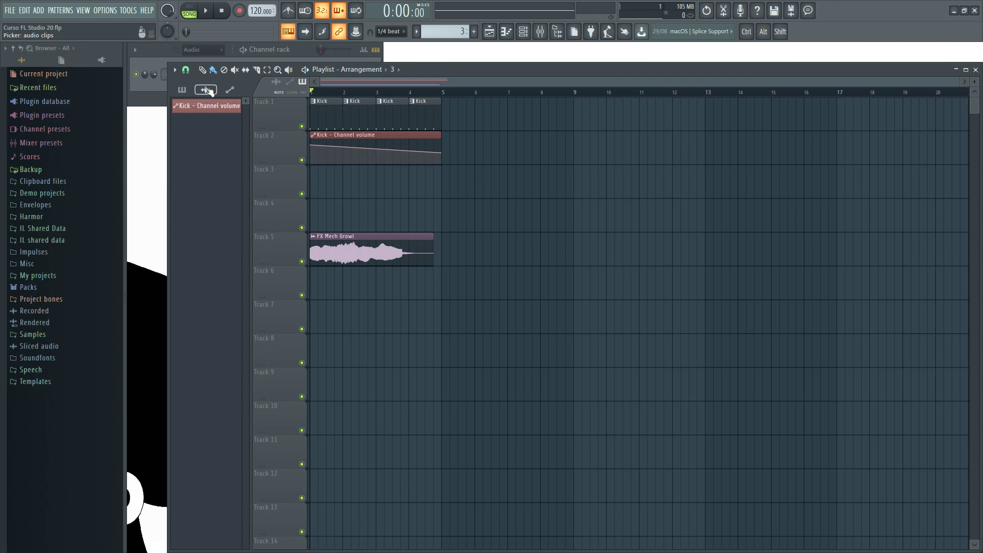
click(181, 90)
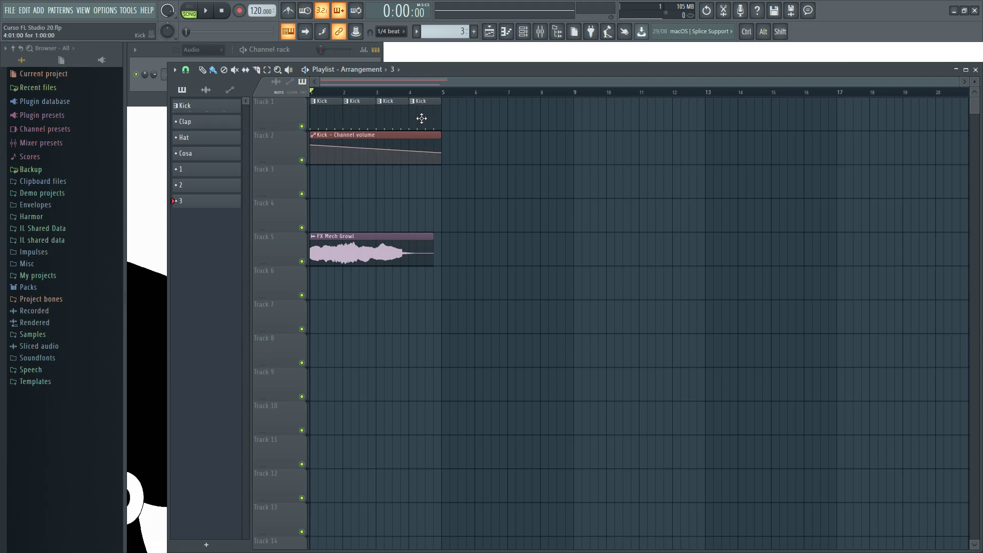
Paint four more Kick pattern clips on Track 1 in bars 5 to 8.
click(437, 117)
drag(438, 116, 563, 114)
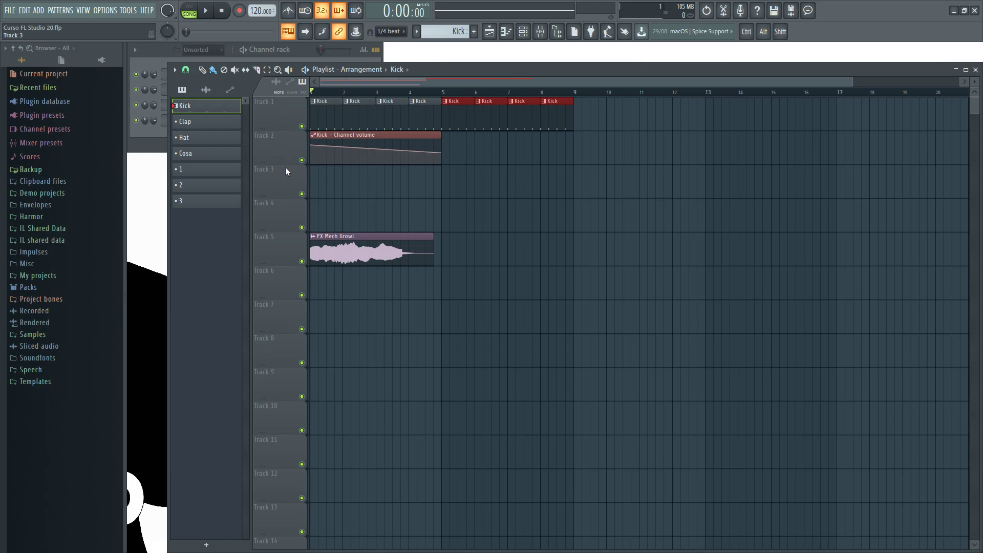
Rename Track 1 as Kick and give it a blue-violet color and an electric guitar icon.
right_click(272, 108)
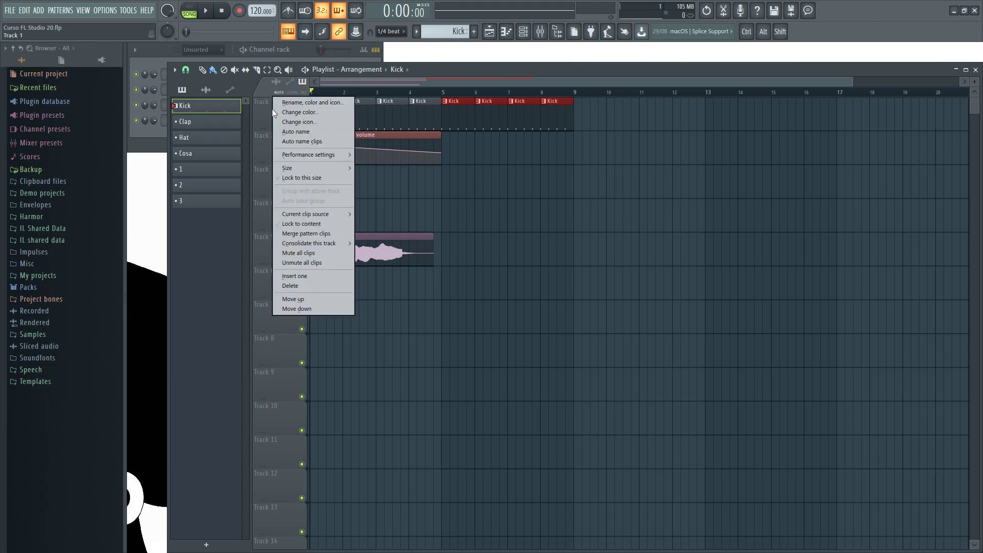
click(321, 102)
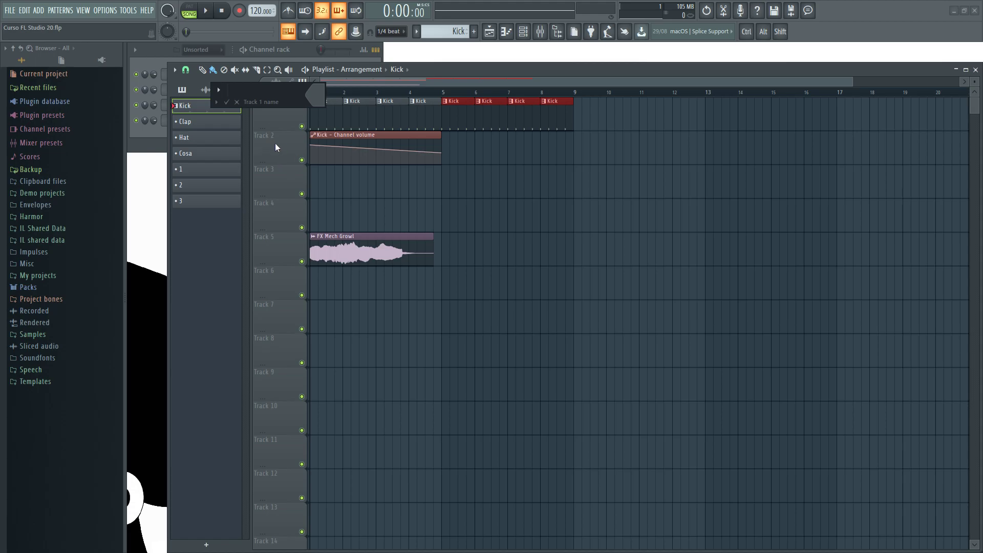
text(Kick)
click(316, 91)
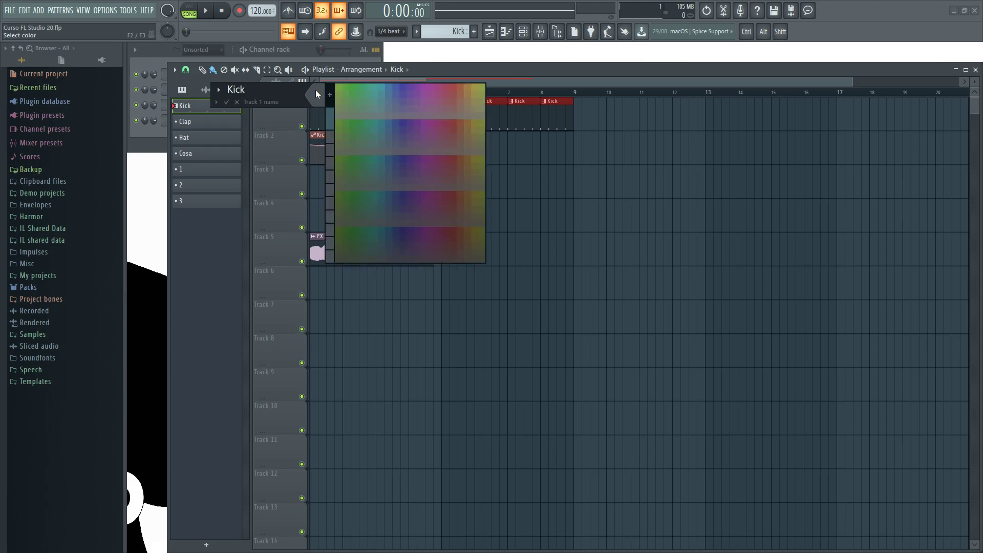
click(403, 88)
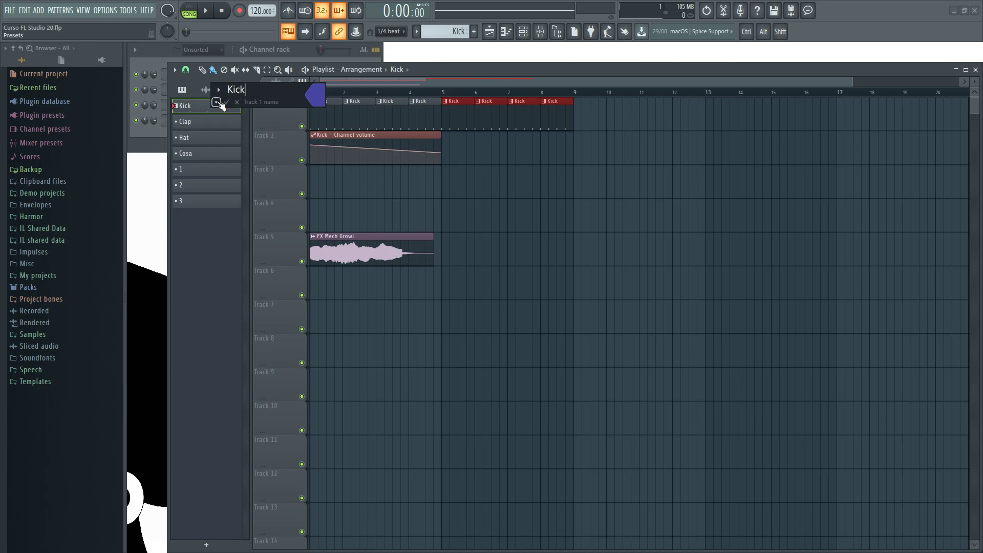
click(216, 103)
click(218, 89)
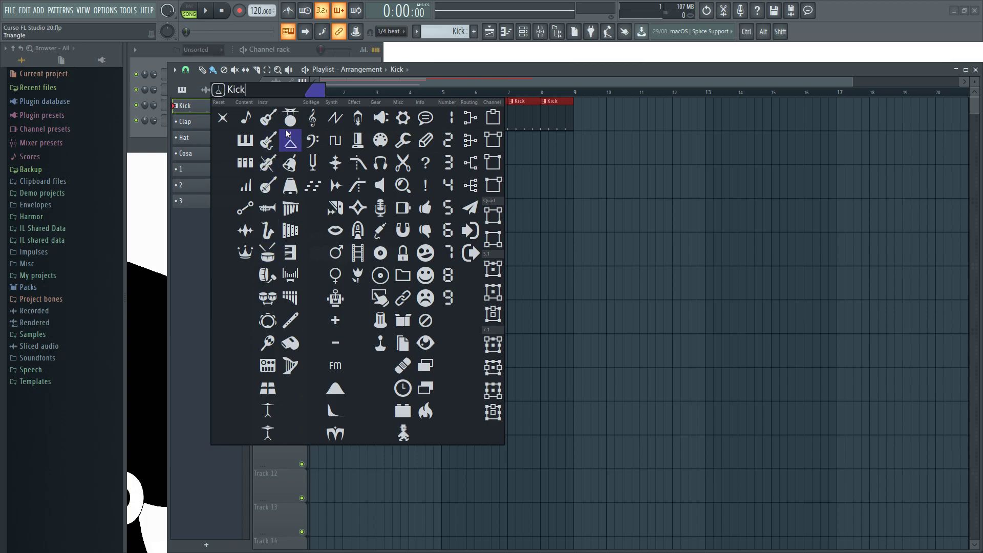
click(267, 142)
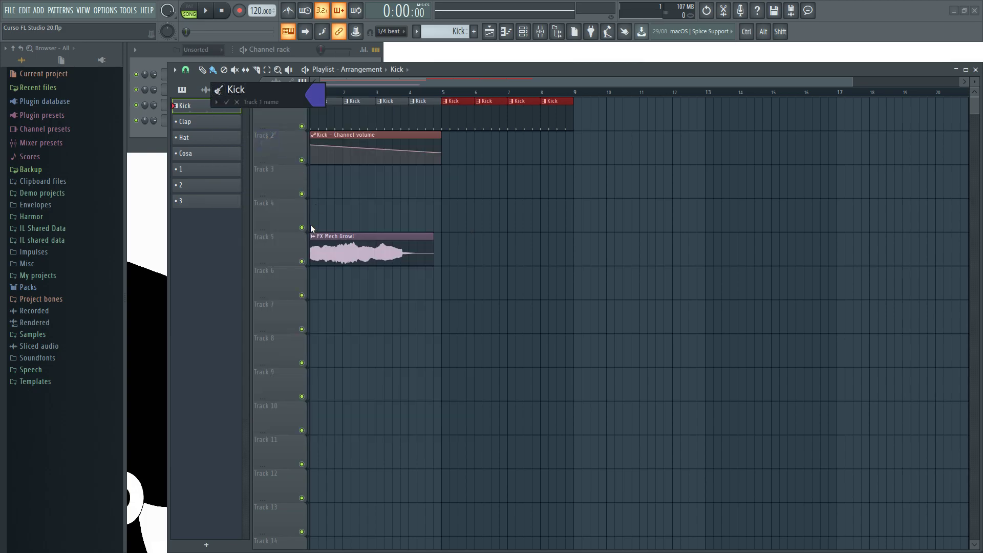
key(Return)
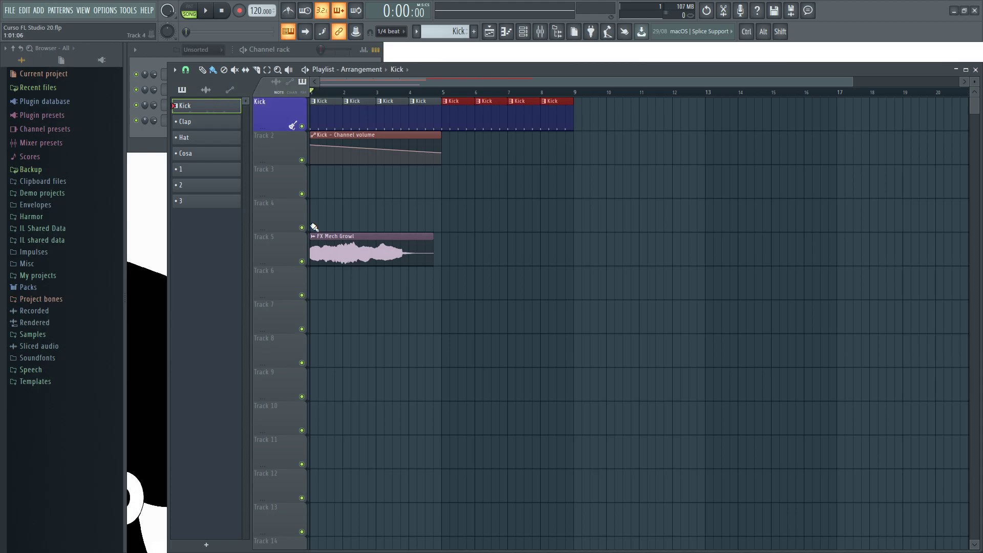
Reapply the recent Kick name preset to Track 1, and apply the same preset to Track 3.
click(470, 186)
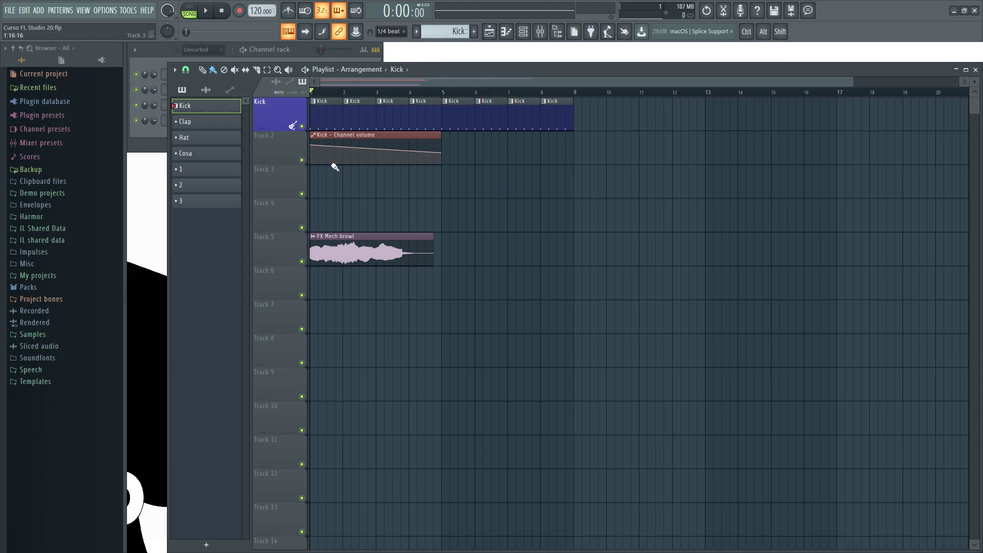
double_click(275, 113)
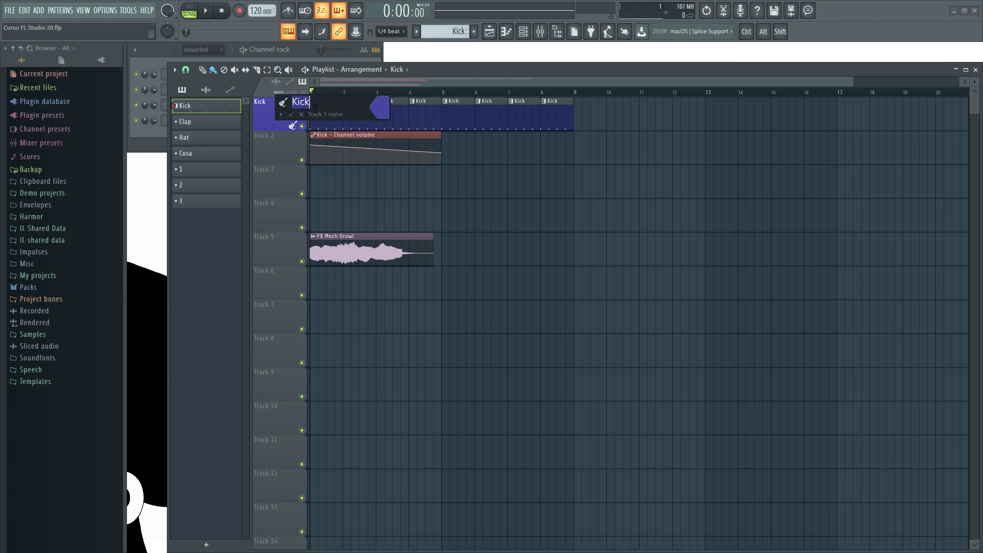
click(281, 115)
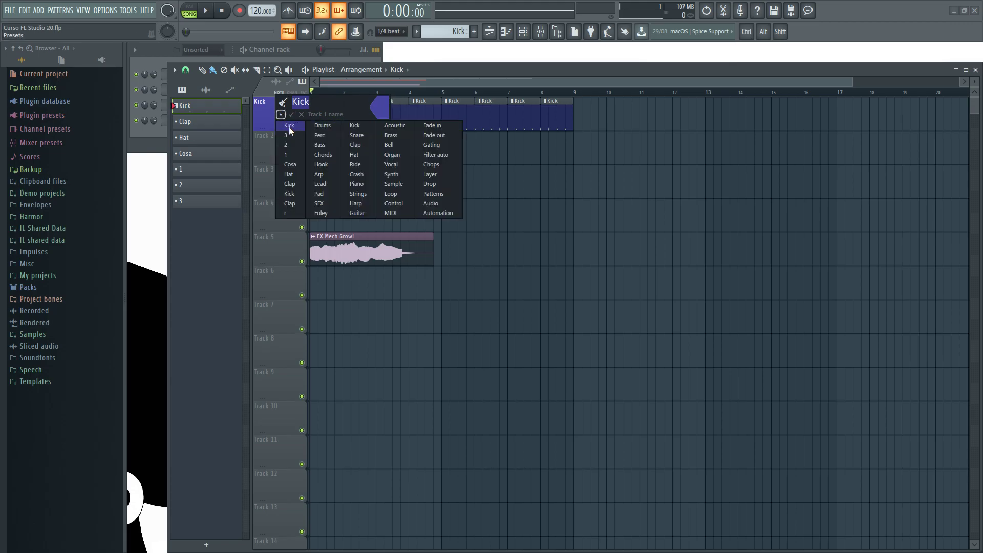
click(290, 128)
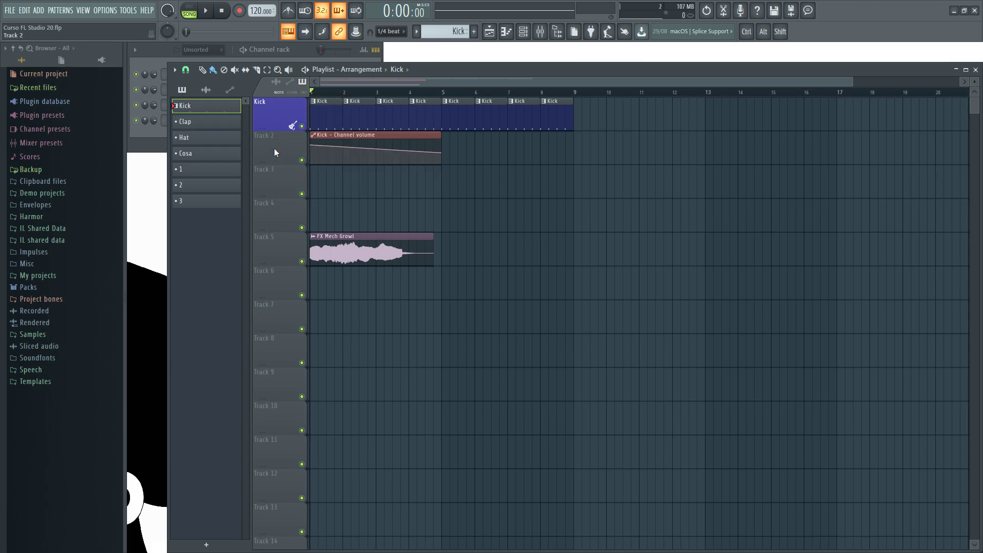
double_click(267, 177)
click(281, 182)
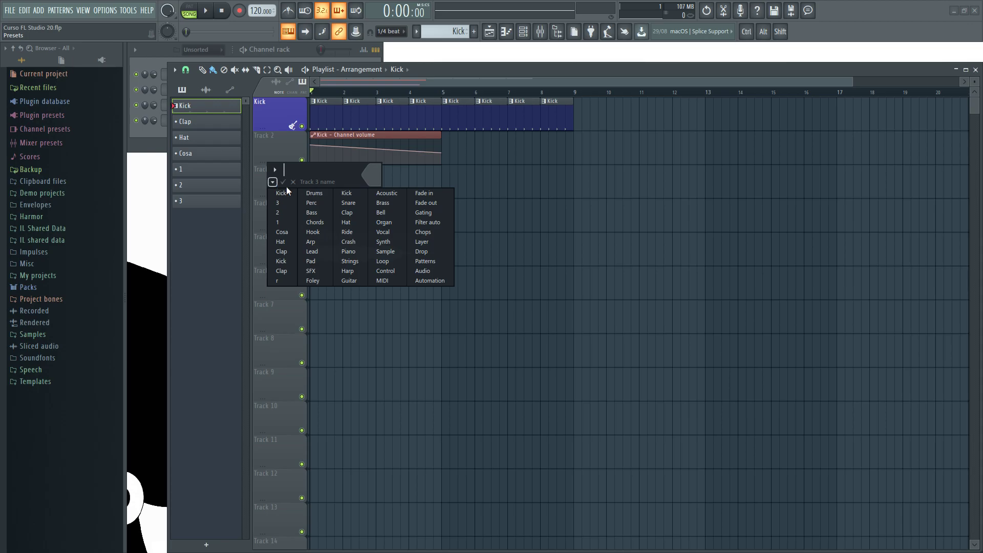
click(287, 194)
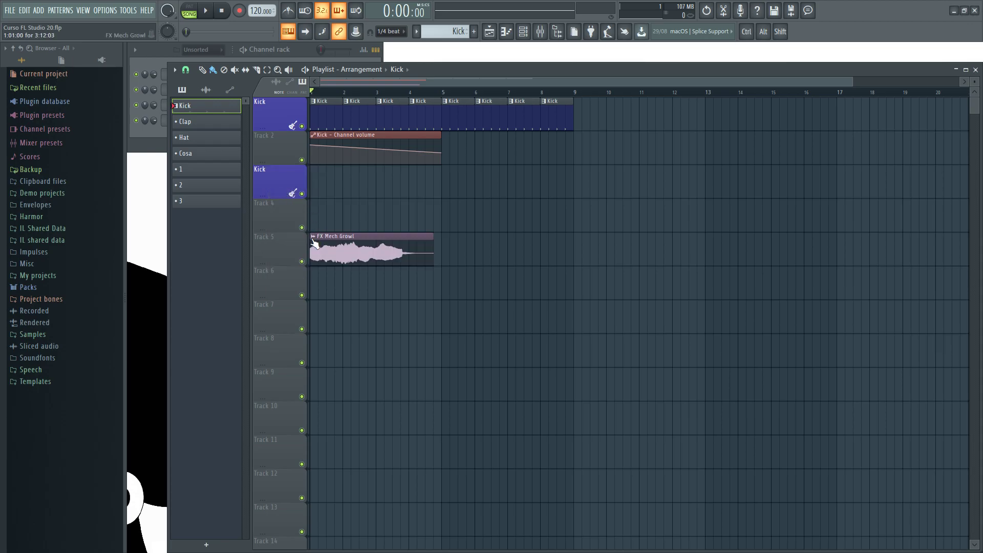
Apply the Ride name preset to Track 4.
double_click(280, 208)
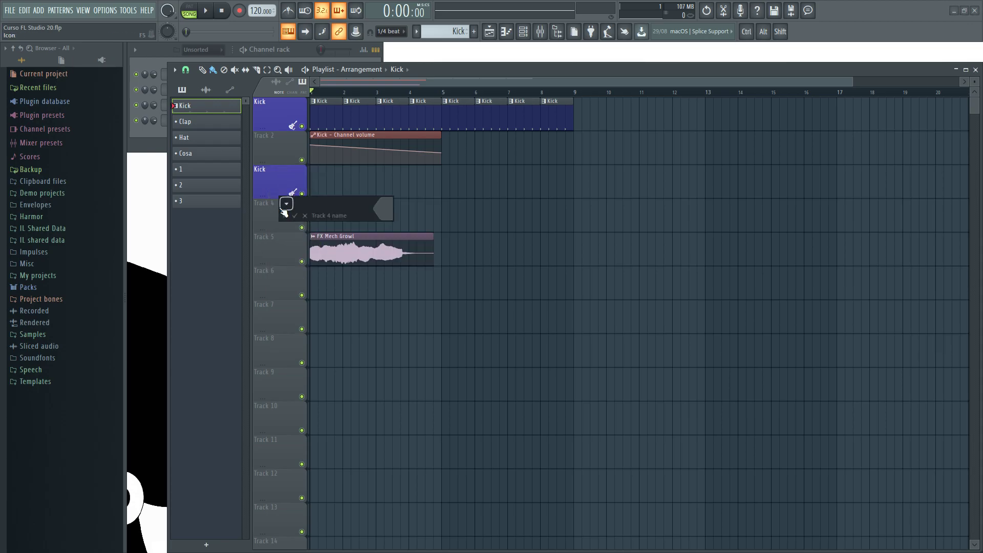
click(284, 215)
click(361, 267)
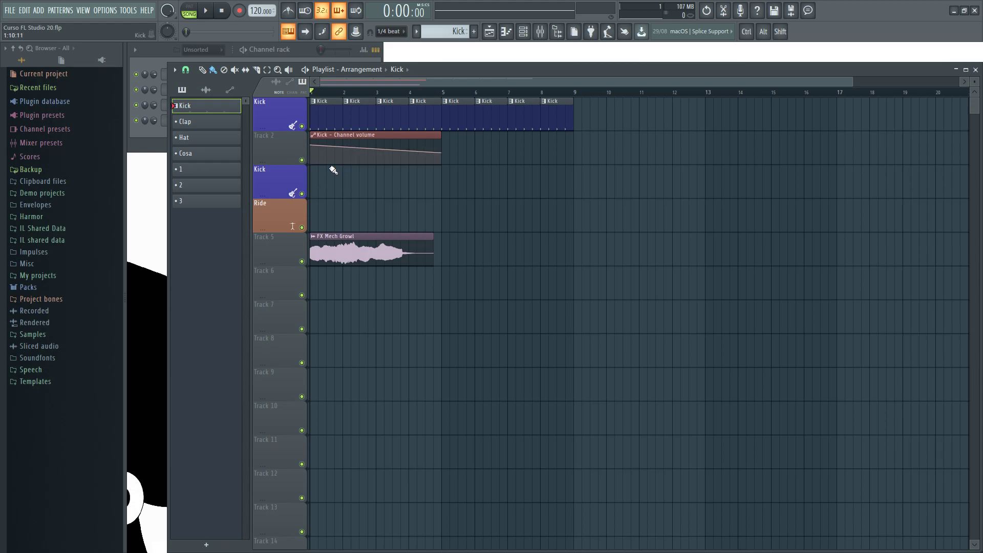
Extend the Kick channel volume automation on Track 2 through bar 8, dipping at bar 5 and rising toward its end.
drag(334, 135, 384, 138)
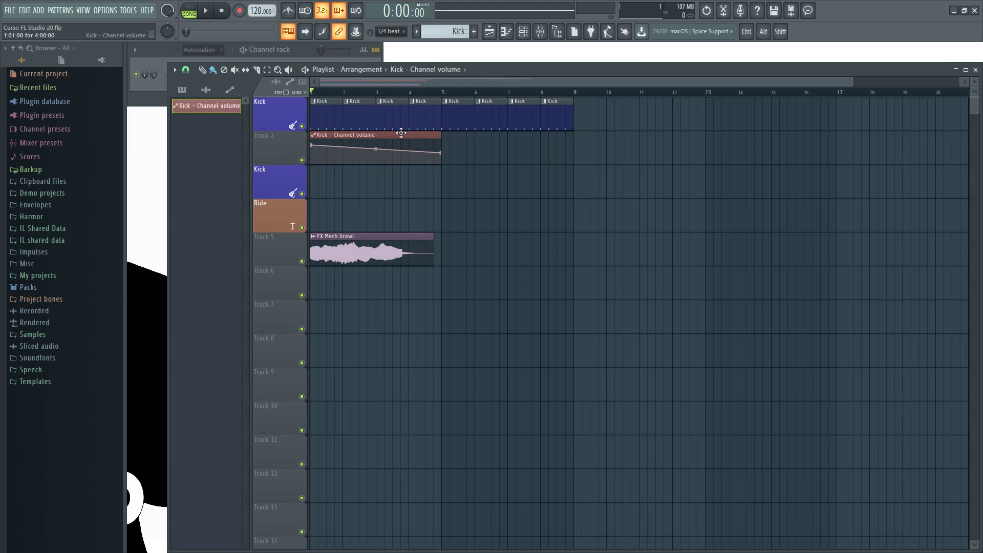
mouse_move(400, 133)
mouse_down()
mouse_move(391, 133)
mouse_move(522, 133)
mouse_move(386, 144)
mouse_up()
drag(441, 153, 572, 146)
click(574, 143)
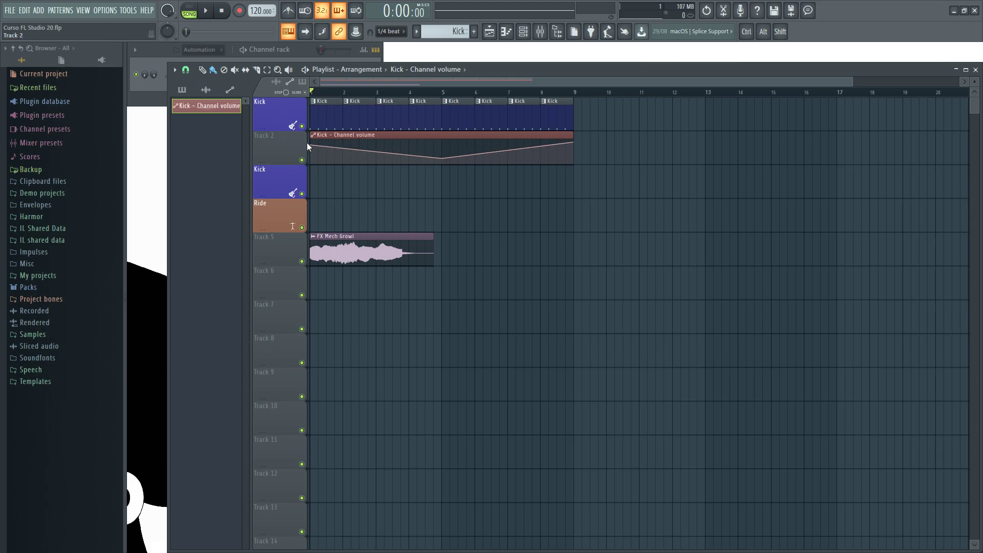
Group Track 2, which holds the volume automation, with the Kick track above it.
right_click(269, 138)
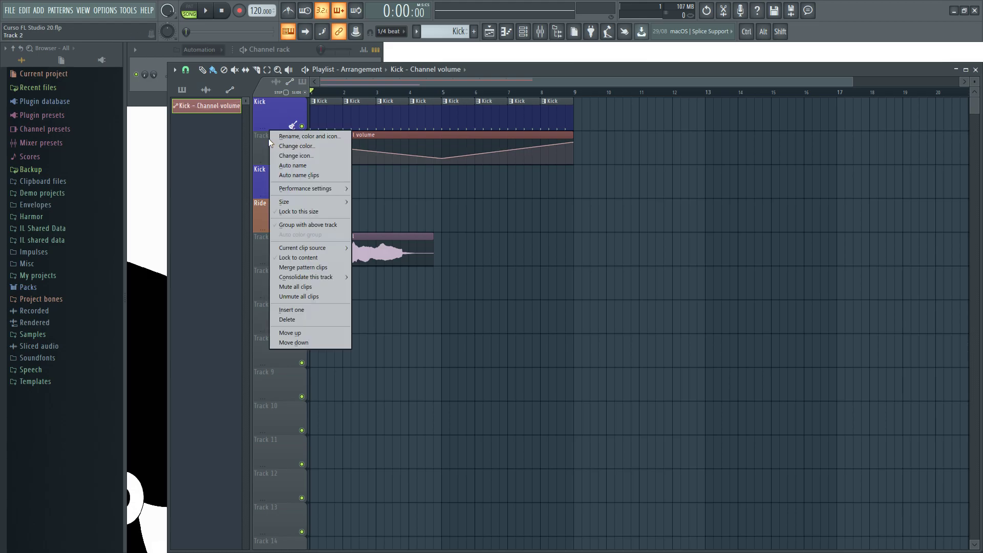
click(259, 138)
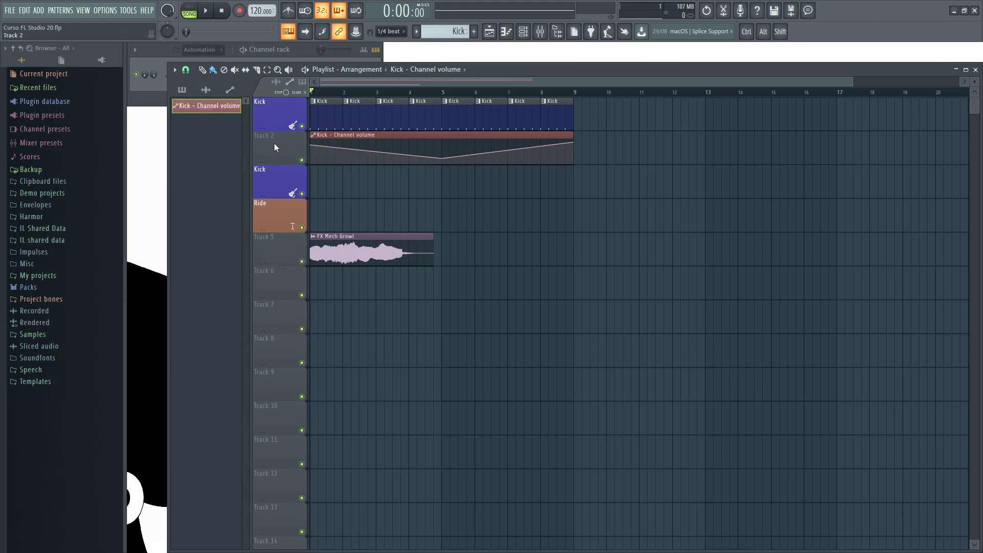
right_click(273, 138)
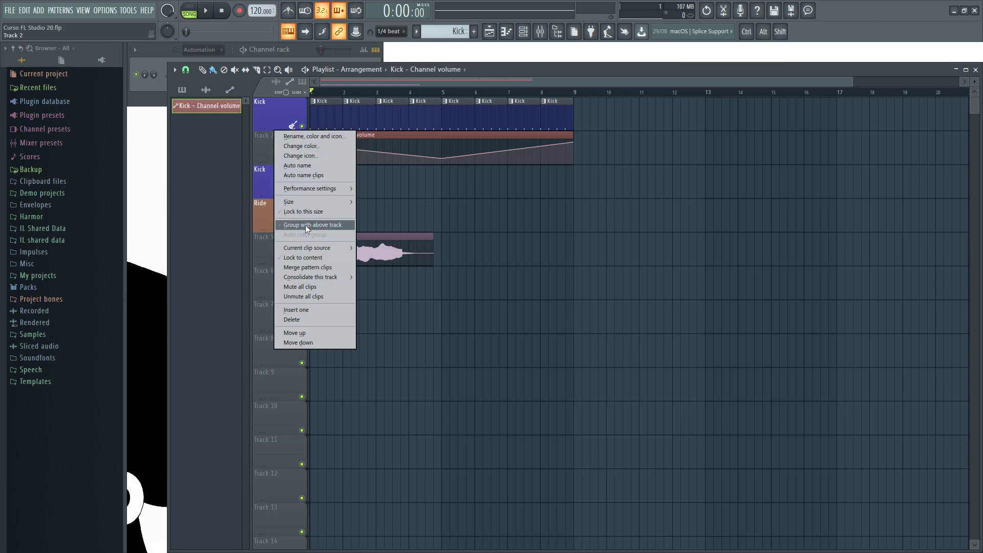
click(329, 225)
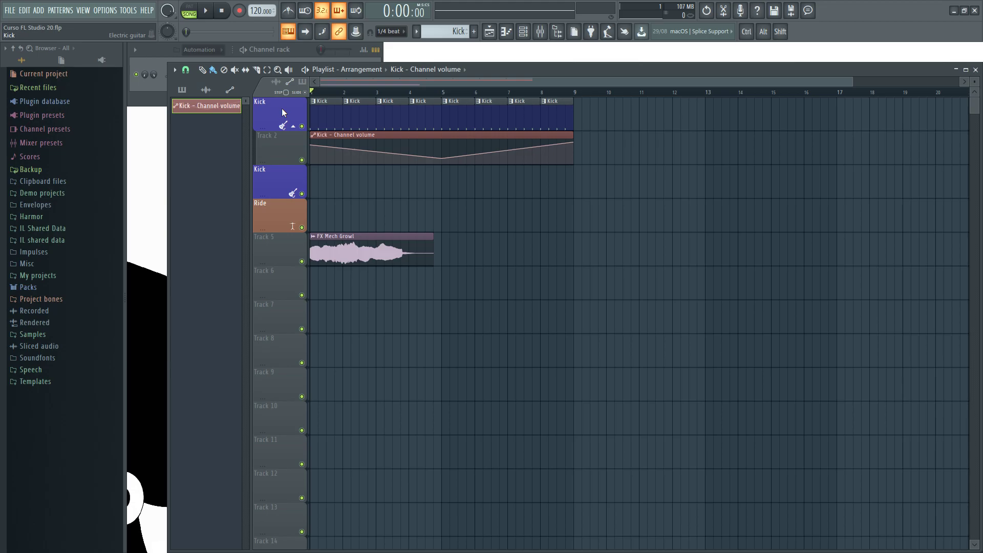
Move the grouped Kick and automation tracks down the playlist to track positions 5 and 6.
key(shift)
drag(282, 117, 269, 281)
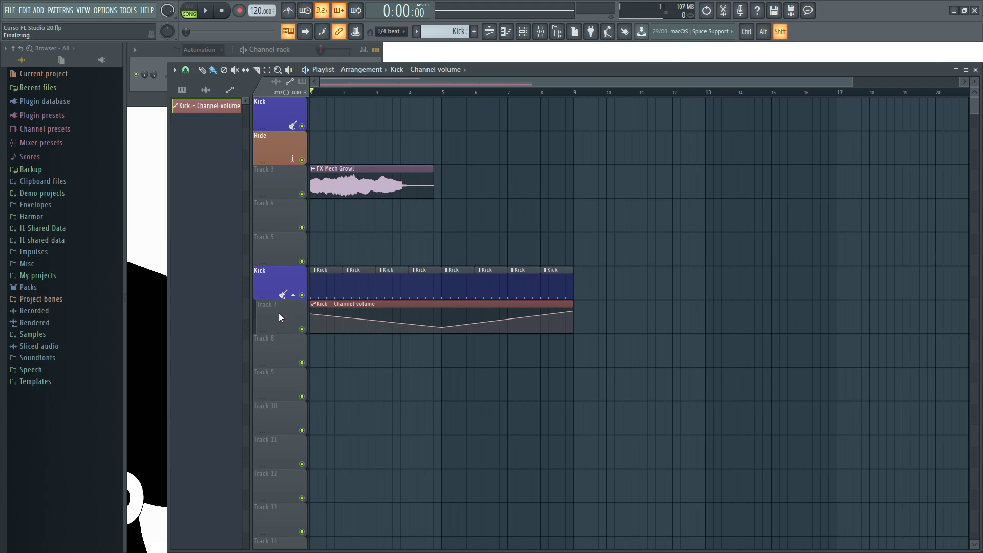
drag(278, 283, 346, 250)
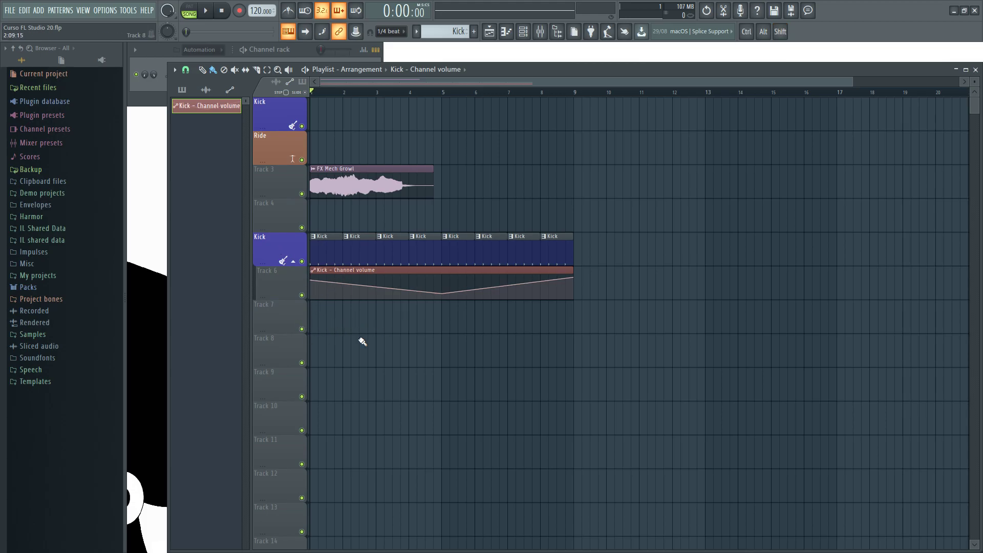
Add Track 7 to the Kick group and move the whole group up one position to start at Track 4.
right_click(281, 315)
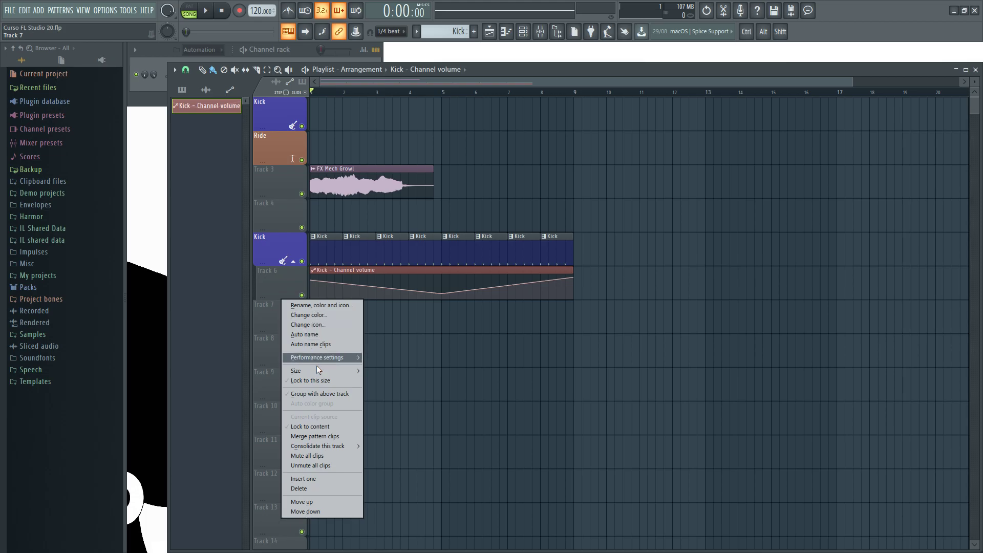
click(319, 393)
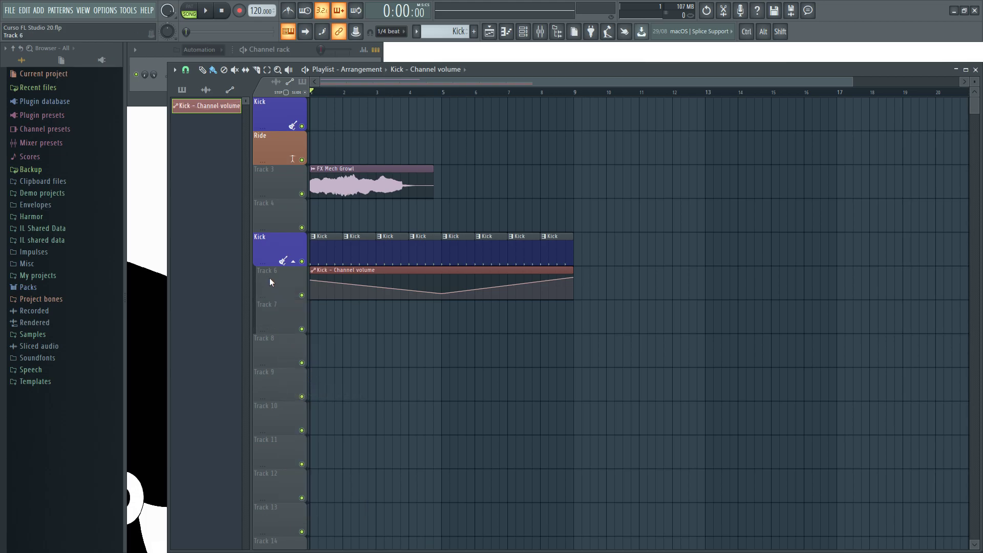
mouse_move(274, 250)
mouse_down()
mouse_move(271, 282)
mouse_move(269, 257)
mouse_up()
key(shift)
mouse_move(285, 251)
mouse_down()
mouse_move(278, 316)
mouse_move(278, 214)
mouse_move(277, 248)
mouse_up()
drag(270, 242, 279, 222)
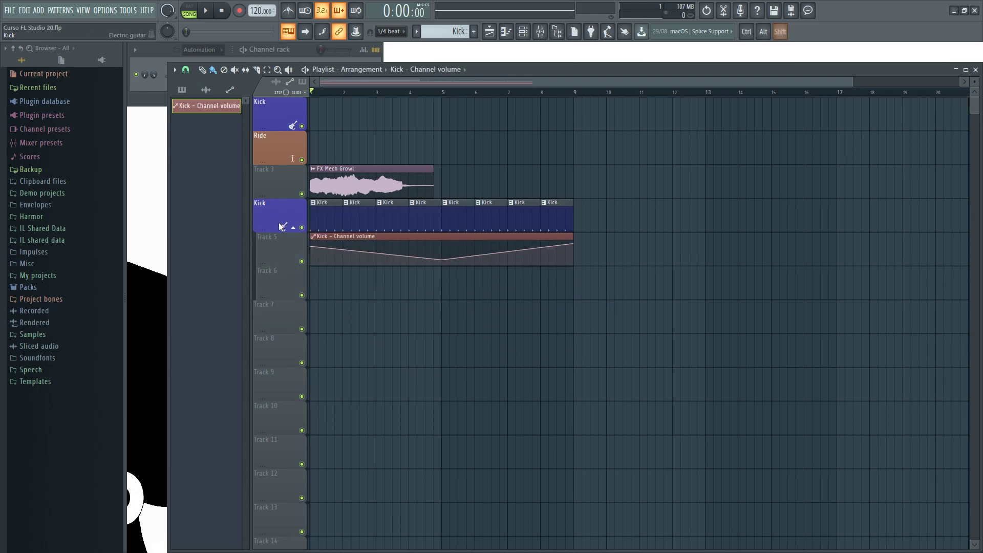
Auto name Track 5 from its Kick channel volume automation clip.
right_click(272, 250)
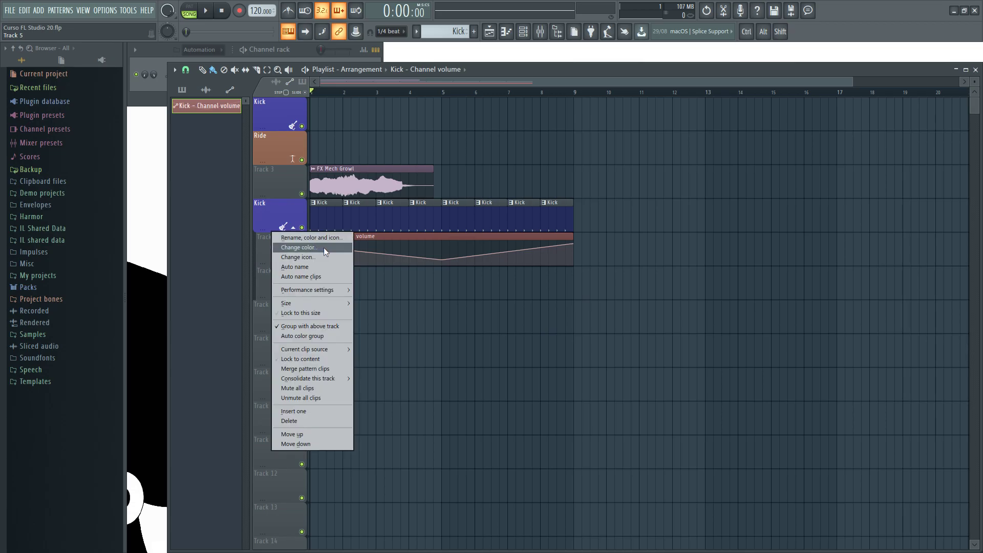
click(324, 247)
right_click(278, 245)
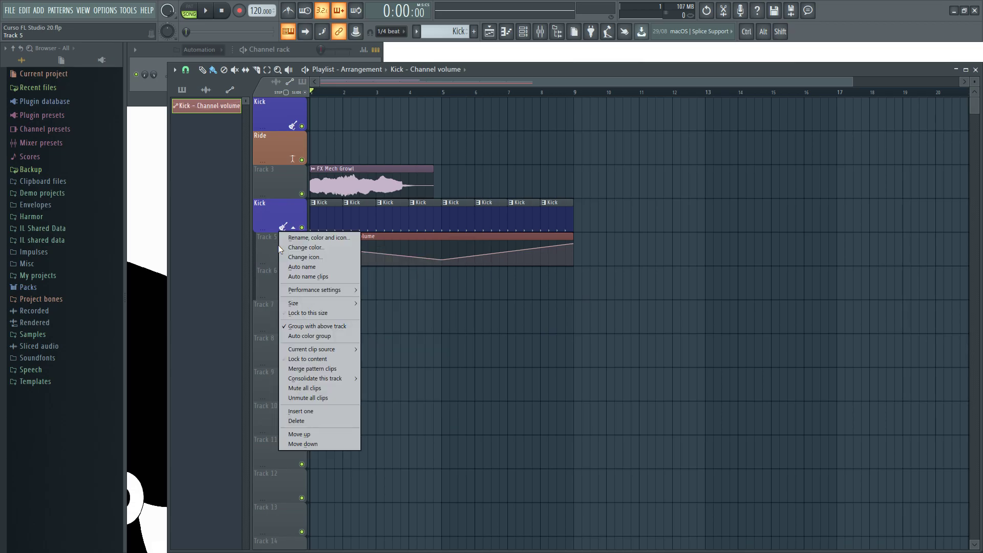
click(309, 269)
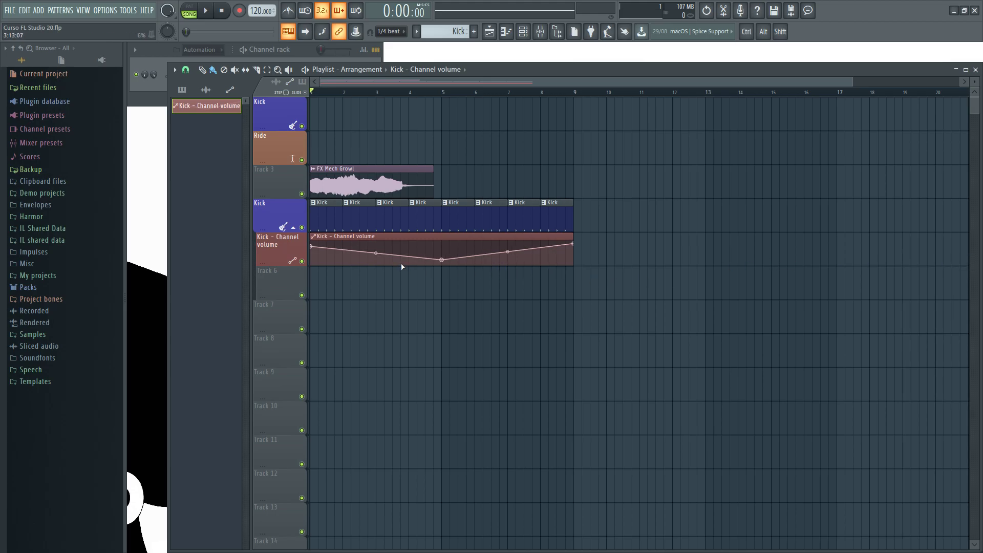
Place Hat pattern clips in bars 1 and 2 of the first playlist track.
click(182, 90)
click(200, 107)
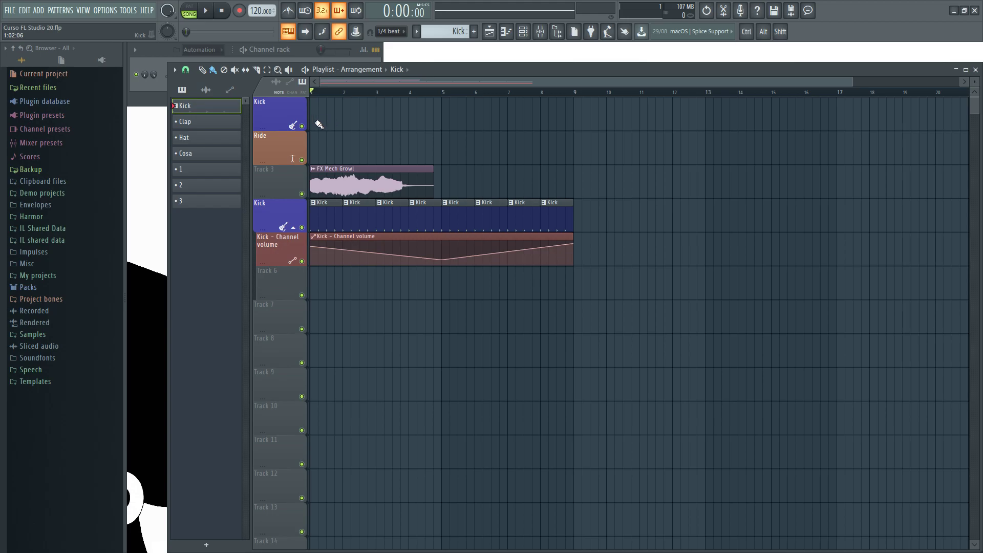
click(210, 137)
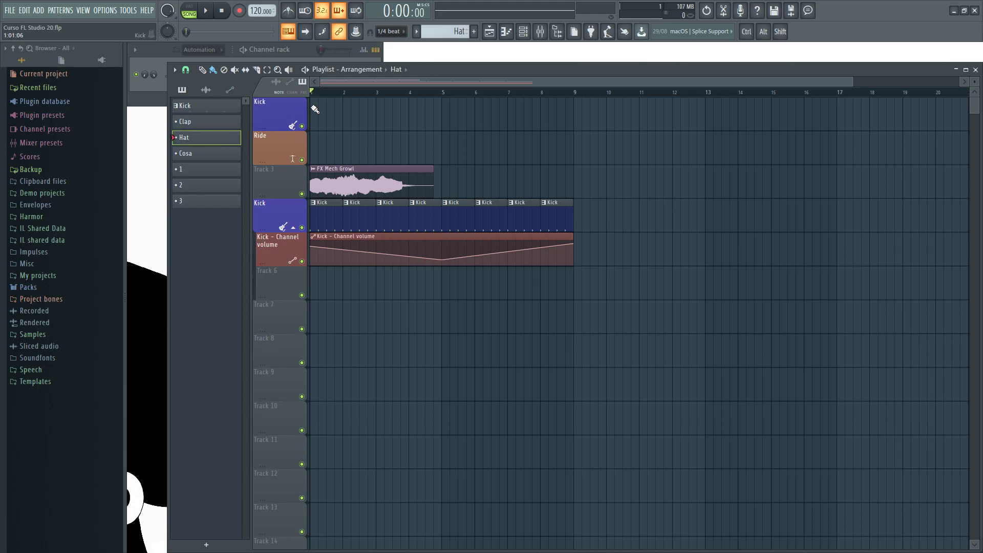
click(316, 113)
click(359, 114)
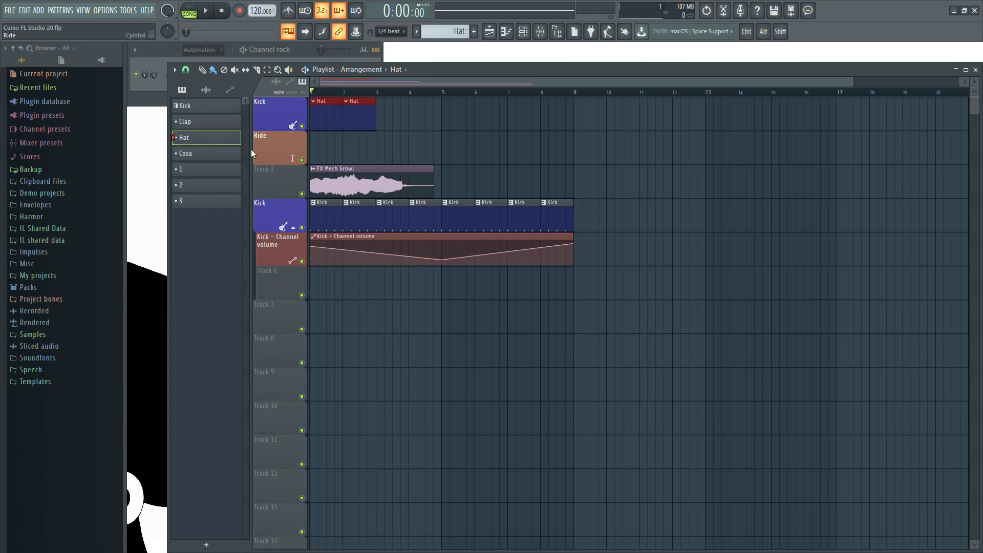
Place a Cosa clip in bar 4 and a Hat clip in bar 3 of the first track, and auto name the track.
click(214, 156)
click(413, 117)
click(361, 117)
click(382, 116)
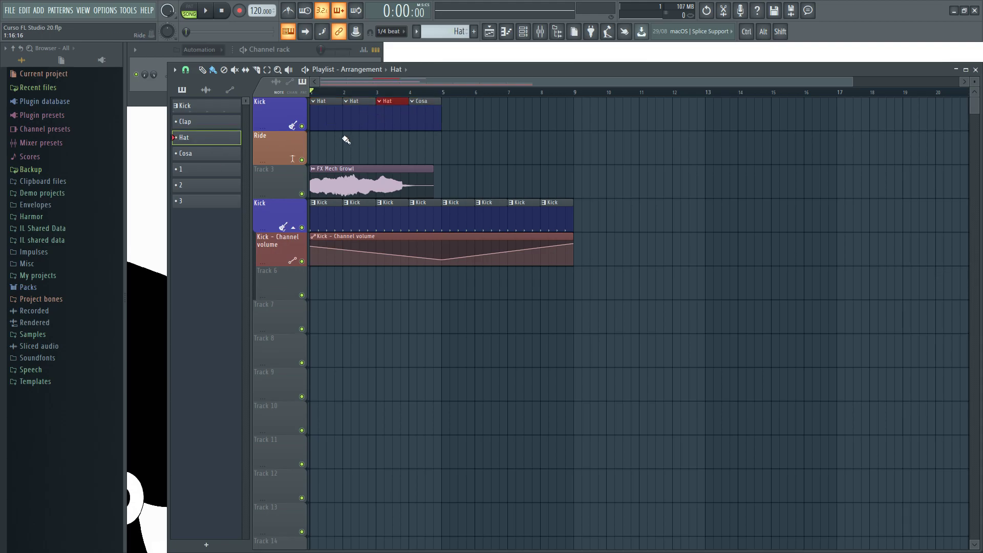
right_click(266, 110)
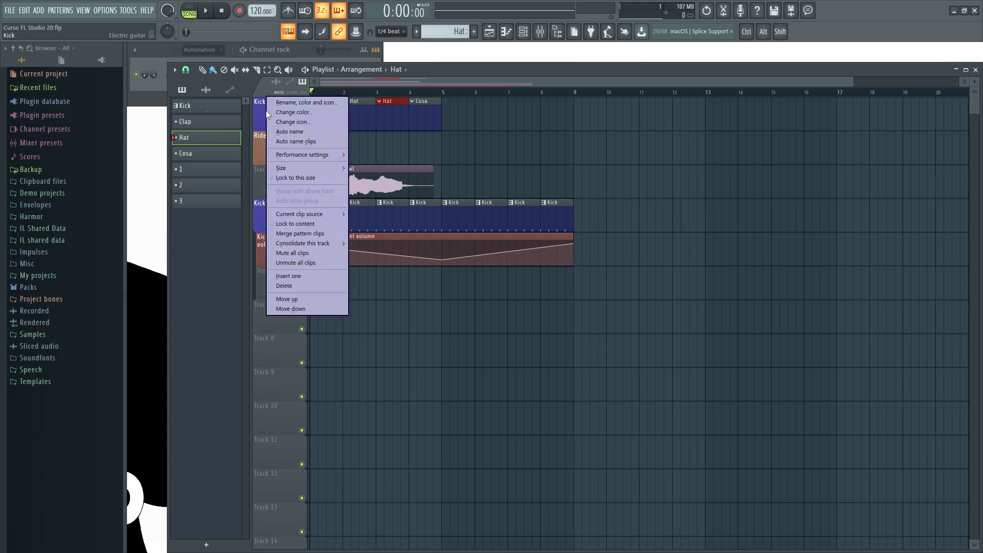
click(307, 135)
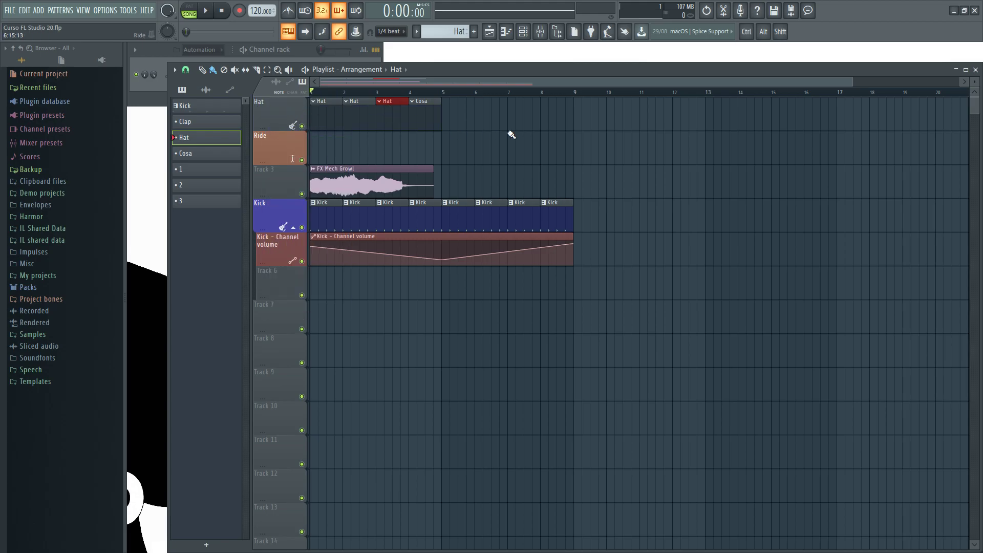
Replace the first track's Hat clip in bar 3 with a Cosa clip, and auto name the track again.
right_click(402, 118)
drag(440, 118, 412, 111)
click(398, 117)
click(416, 110)
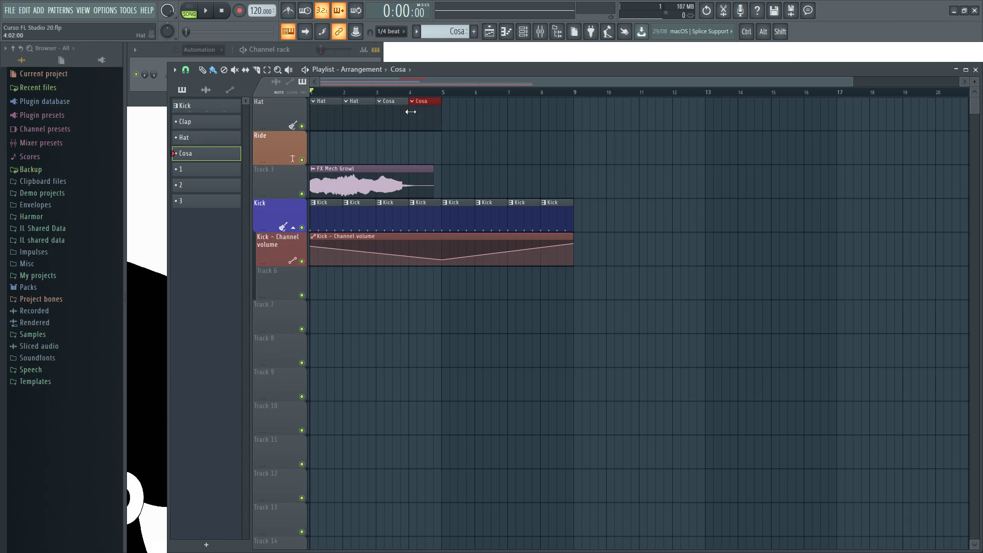
right_click(275, 104)
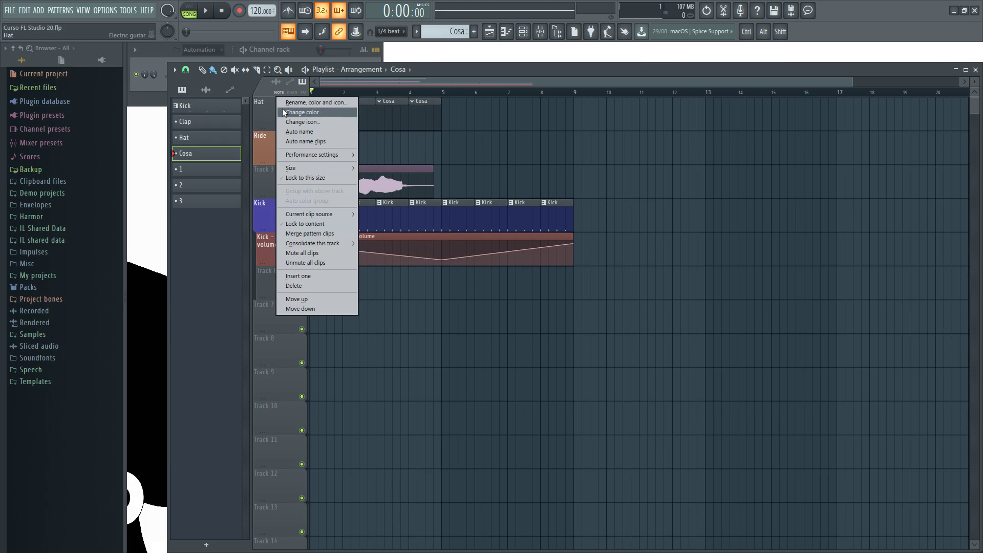
click(304, 132)
Make bar 1 a Cosa clip and bar 4 a Hat clip on the first track, and auto name the track from its clips.
mouse_move(314, 113)
mouse_down()
mouse_move(456, 119)
mouse_move(327, 115)
mouse_up()
drag(476, 114, 428, 119)
click(429, 120)
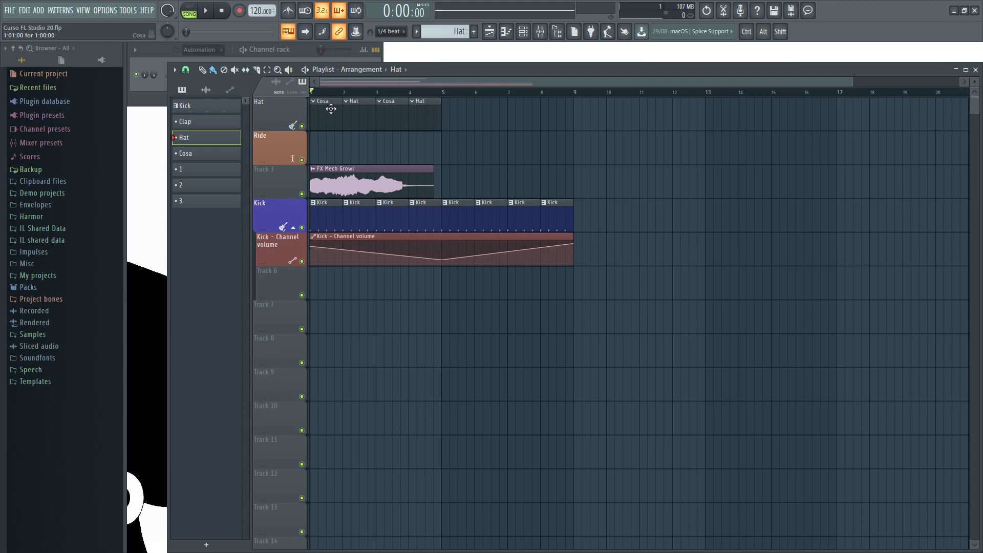
right_click(284, 104)
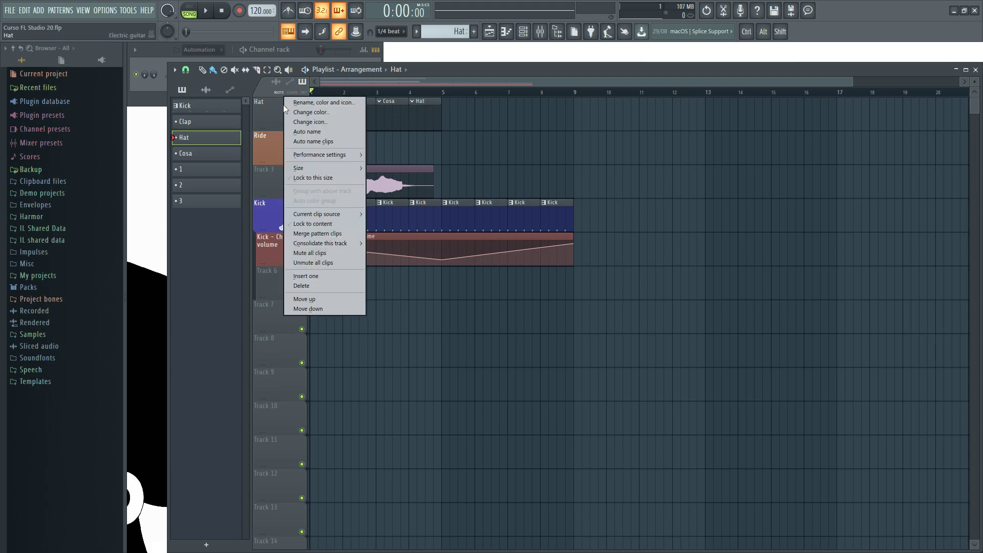
click(333, 133)
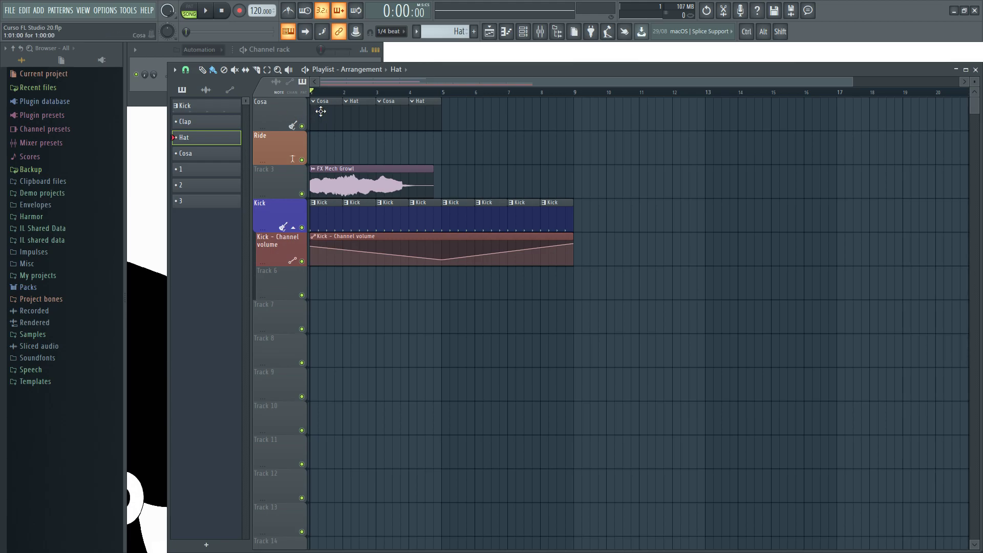
right_click(276, 107)
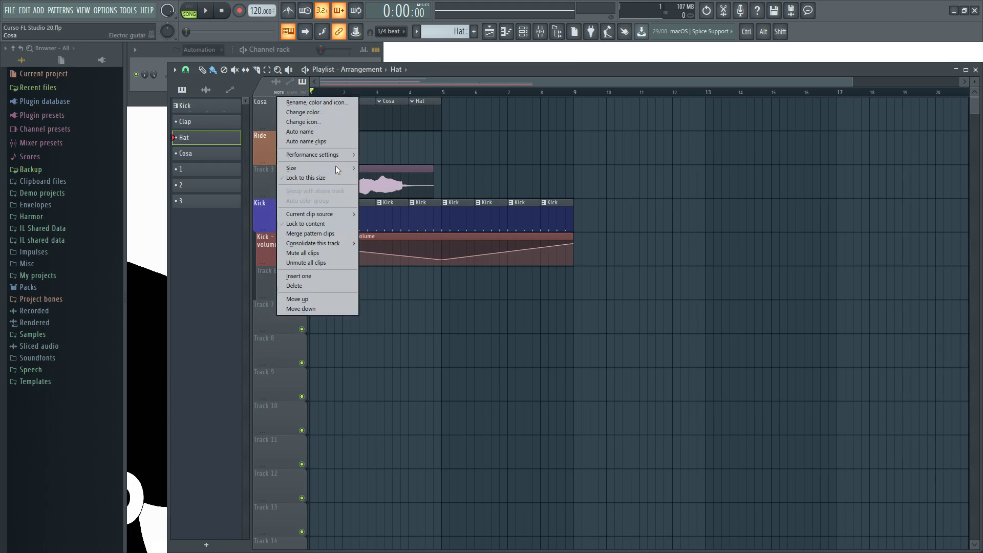
mouse_move(333, 167)
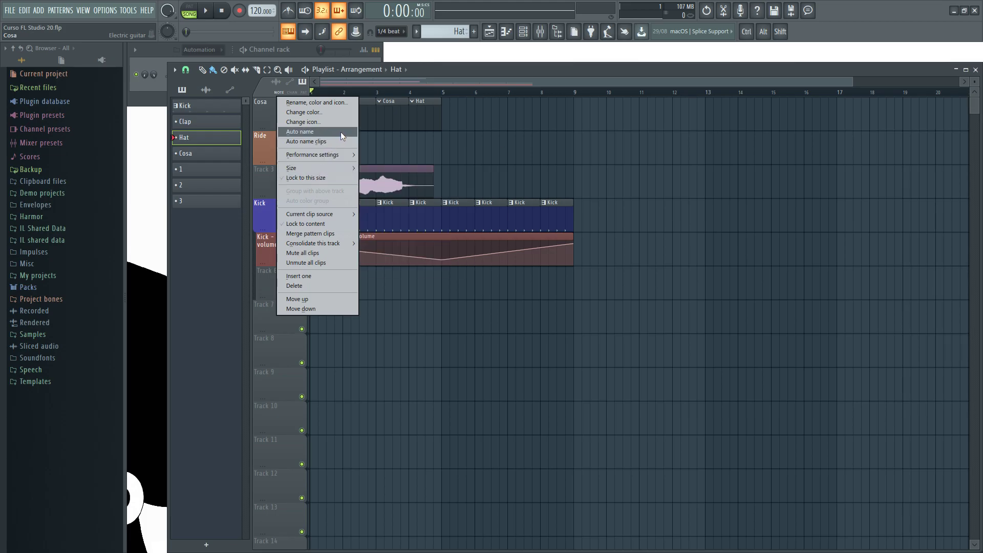
click(512, 144)
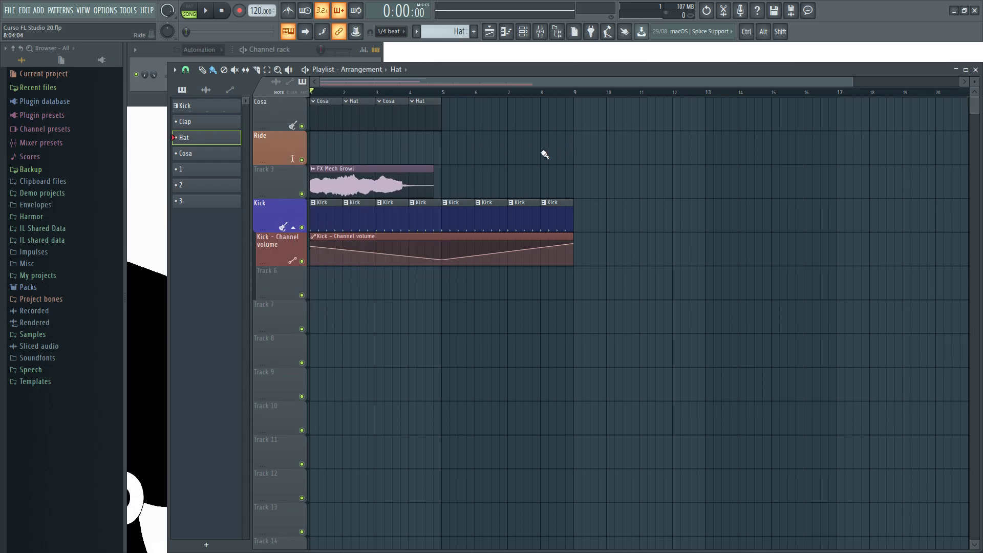
Rename Track 8 as Uno and place an FX Mech Growl audio clip at its start.
double_click(267, 348)
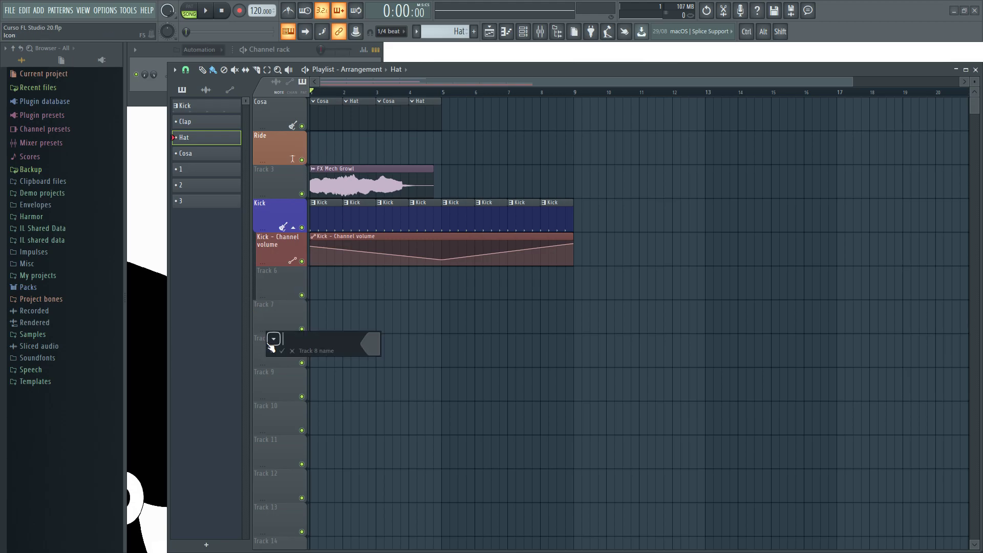
text(Uno)
key(Return)
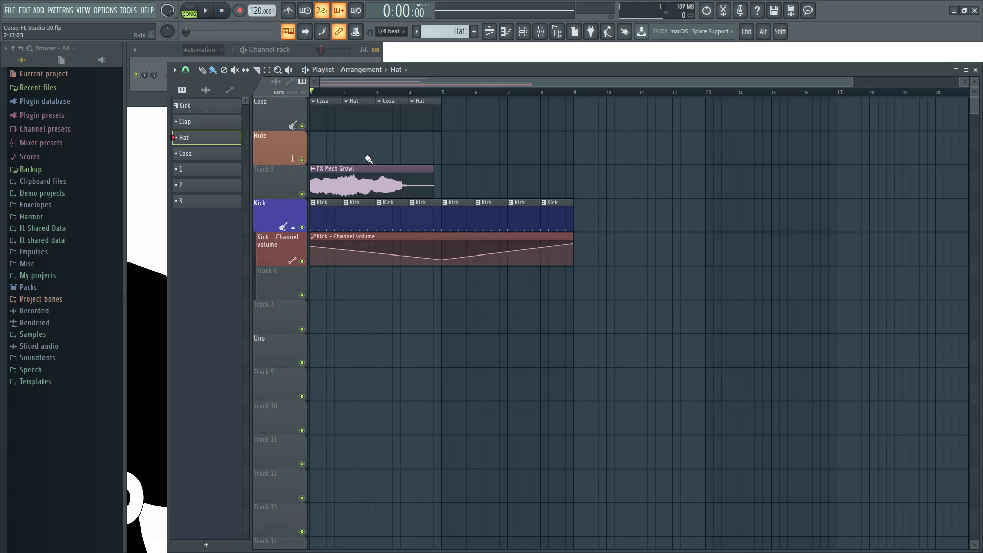
click(333, 179)
click(316, 348)
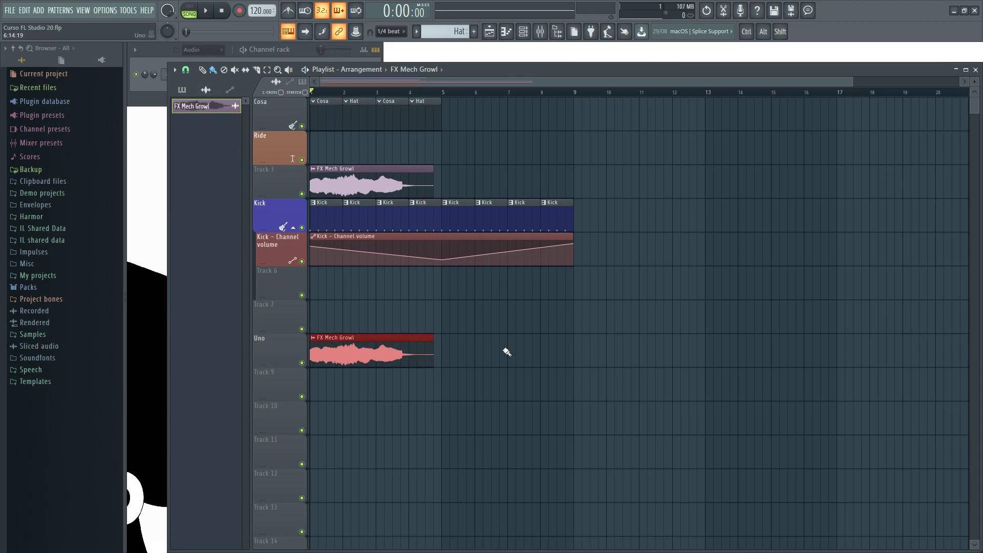
Auto name the clips on the Uno track so the FX Mech Growl clip takes the track's name.
right_click(262, 341)
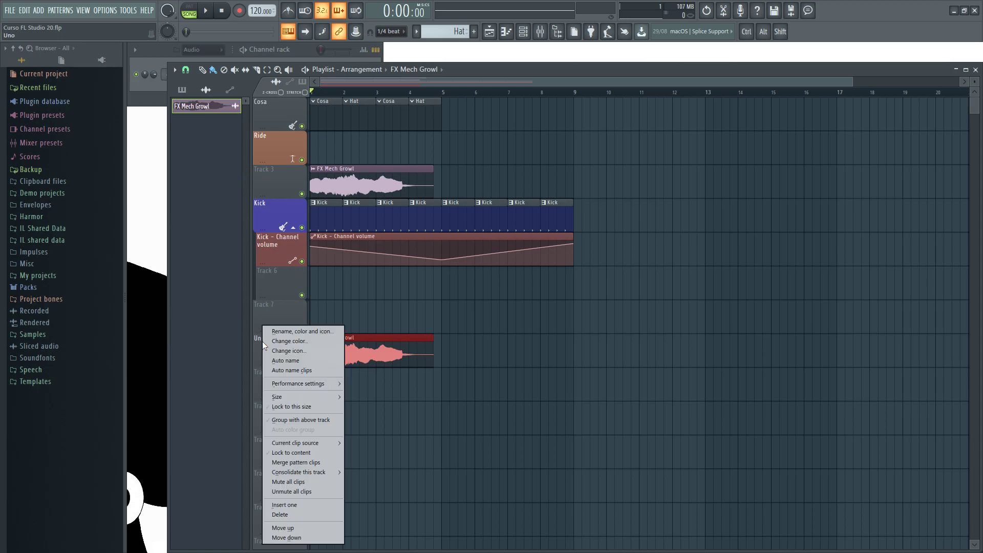
click(296, 370)
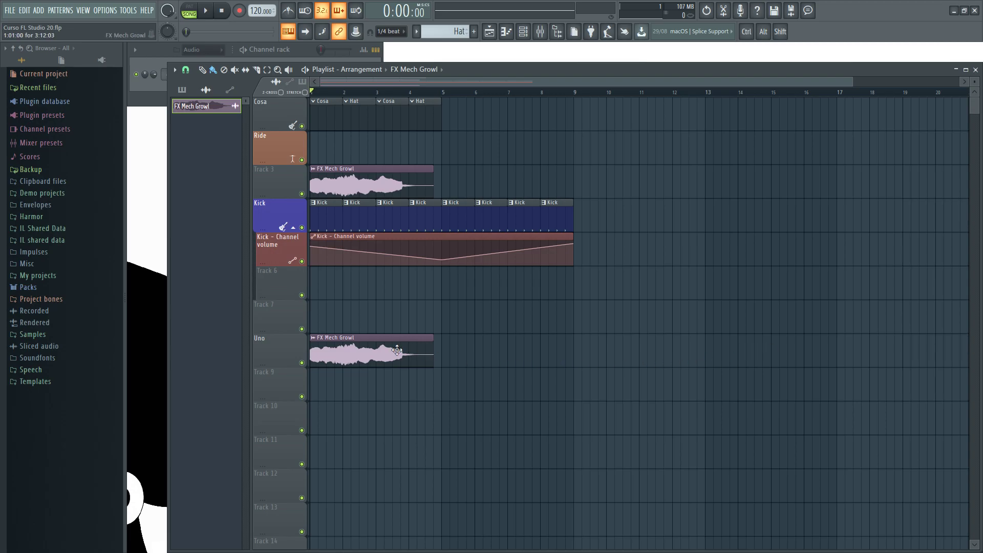
right_click(270, 343)
click(299, 370)
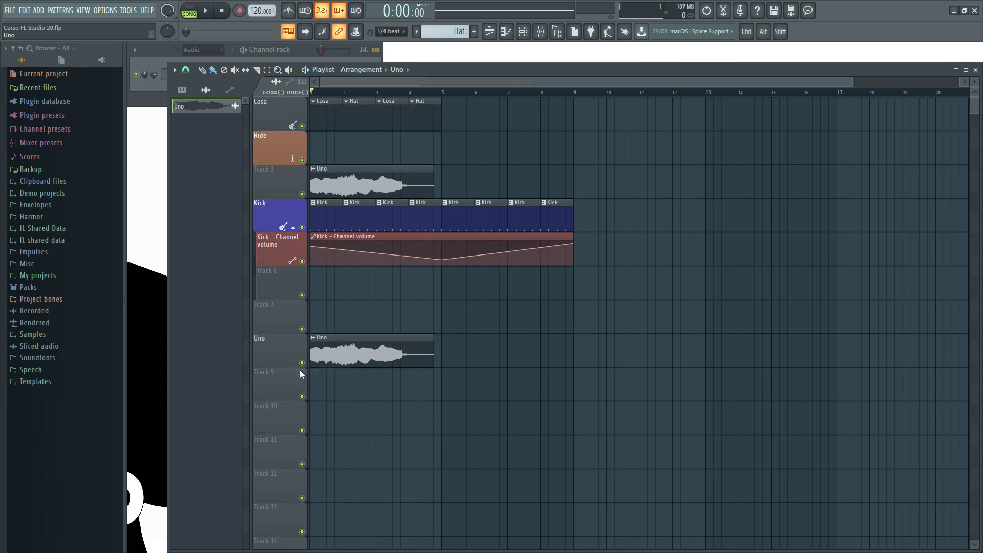
Place four more Uno audio clips along the Uno track, spaced out up to about bar 19.
mouse_move(338, 351)
mouse_down()
mouse_move(379, 352)
mouse_move(326, 351)
mouse_move(357, 354)
mouse_move(323, 360)
mouse_up()
drag(378, 356, 518, 349)
click(590, 344)
click(740, 351)
click(912, 351)
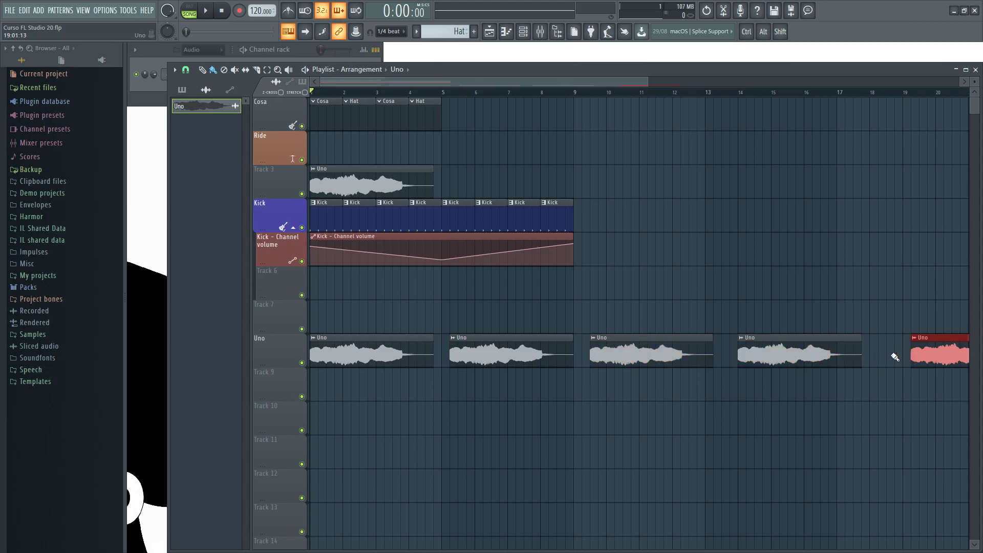
Delete the whole Uno track from the playlist, including its clips.
right_click(264, 346)
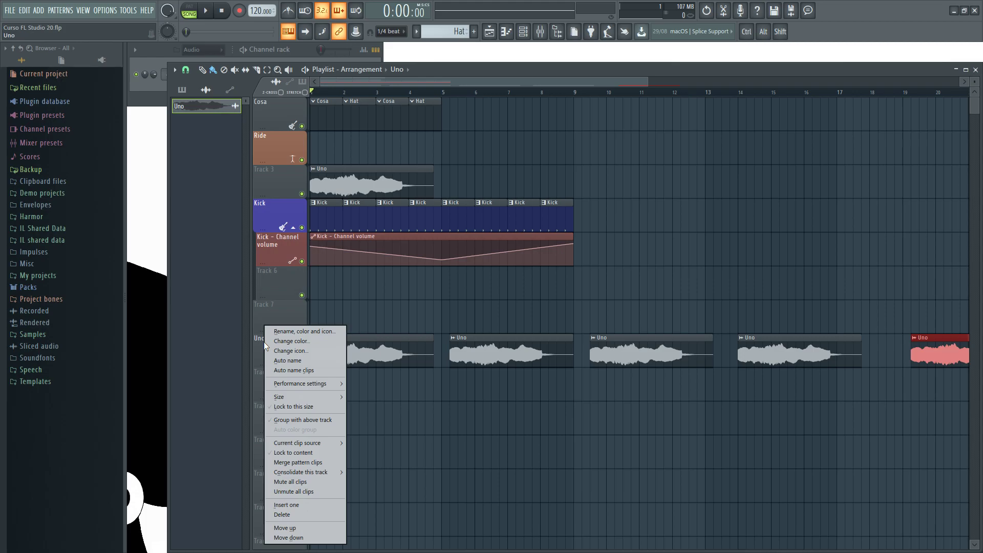
click(286, 515)
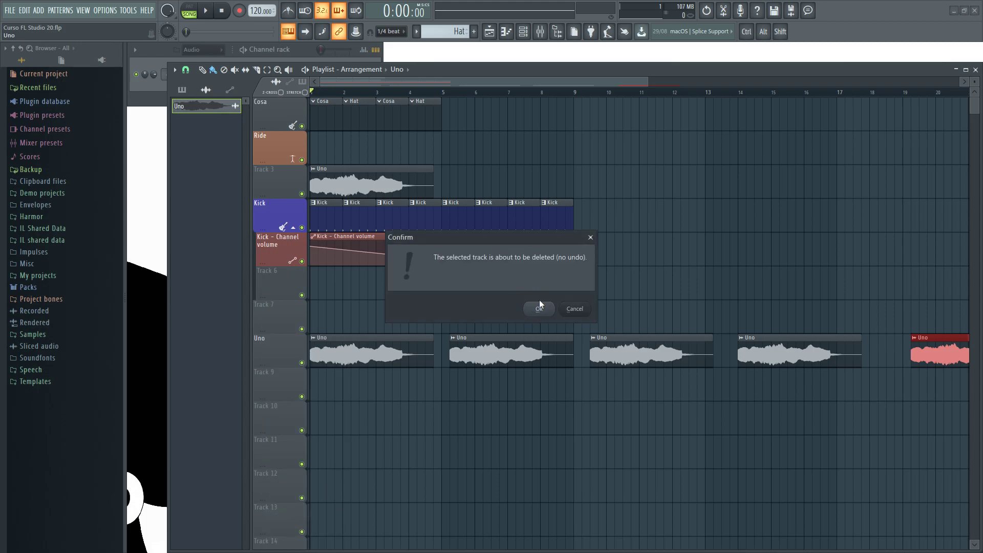
click(539, 310)
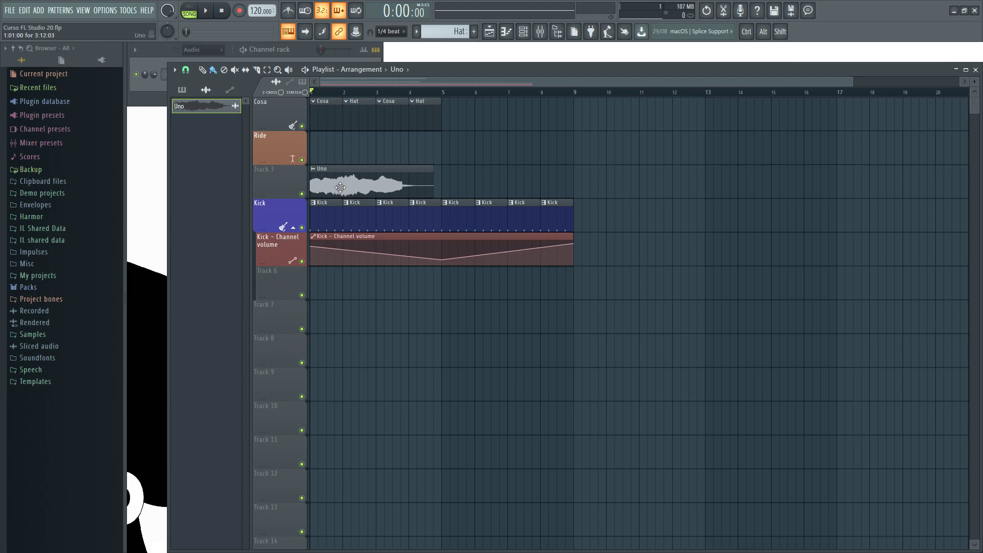
Insert one empty track directly above the blue Kick track.
right_click(266, 208)
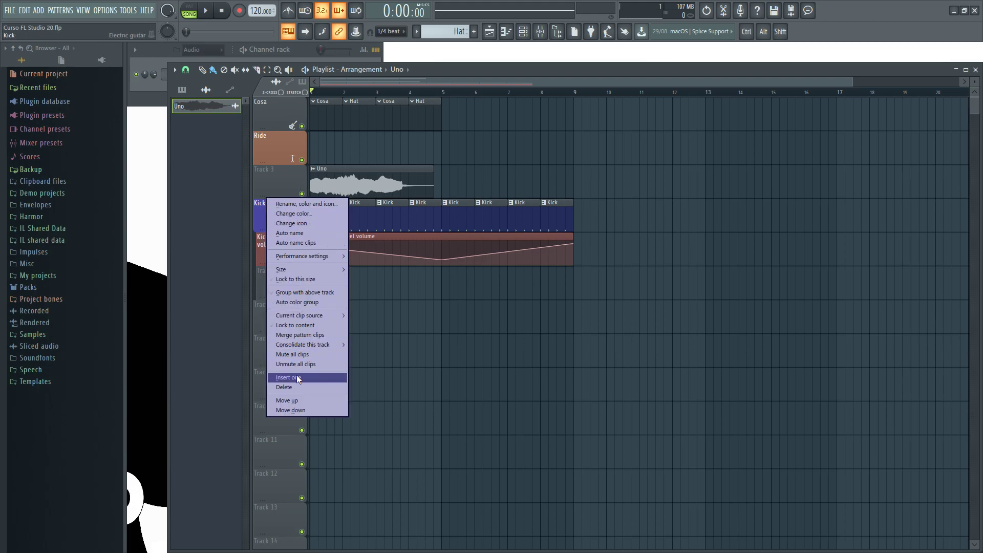
key(Escape)
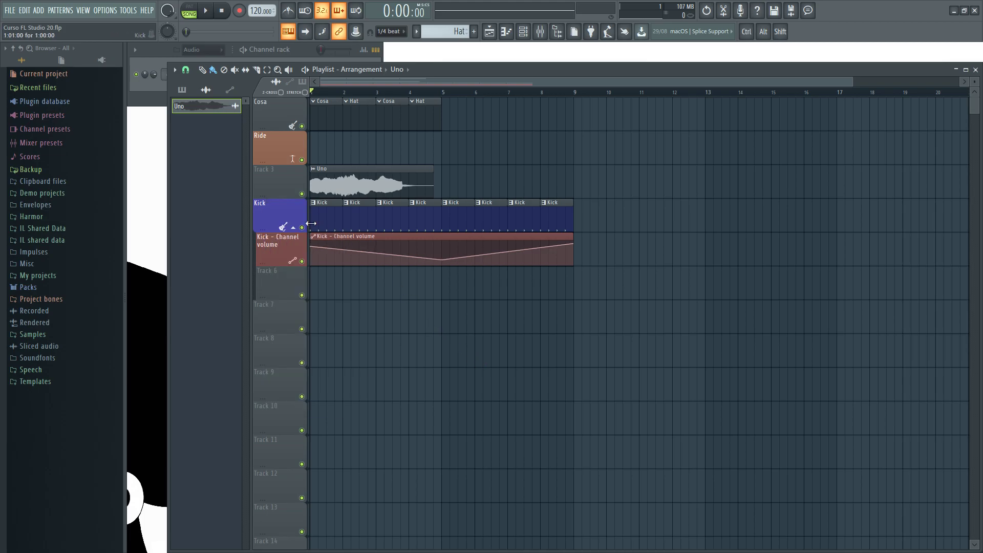
right_click(269, 208)
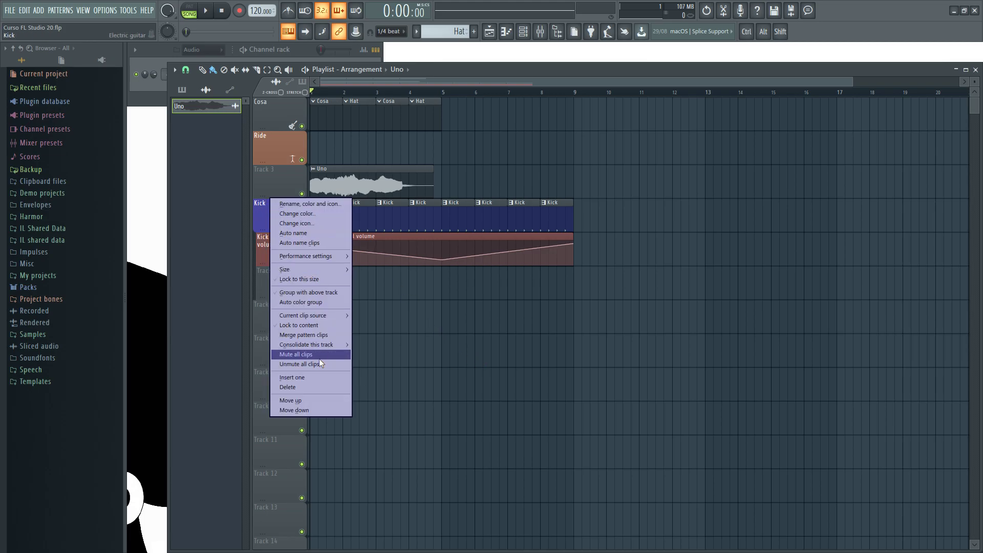
click(298, 380)
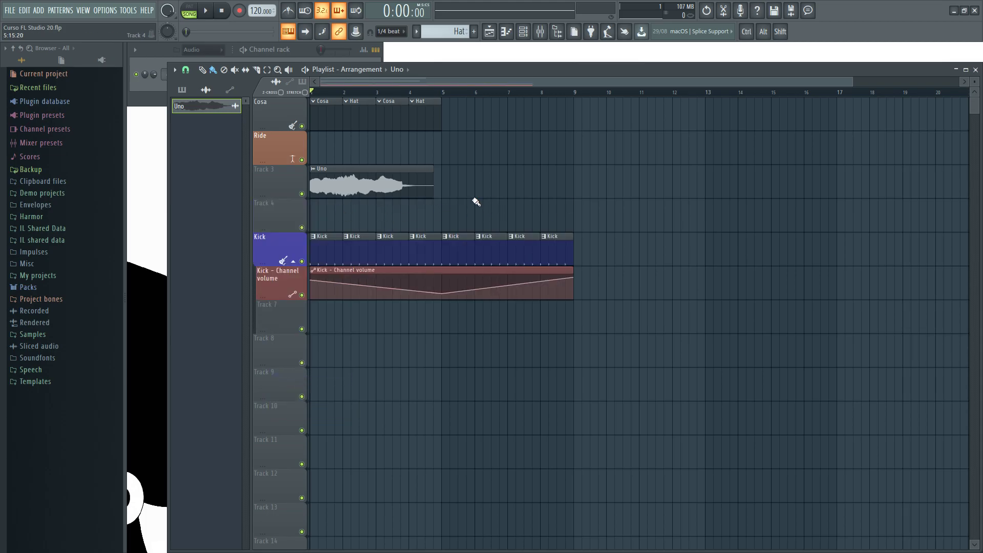
Select the Kick pattern and place Kick clips in bars 4, 5 and 6 of the empty Track 4.
right_click(271, 208)
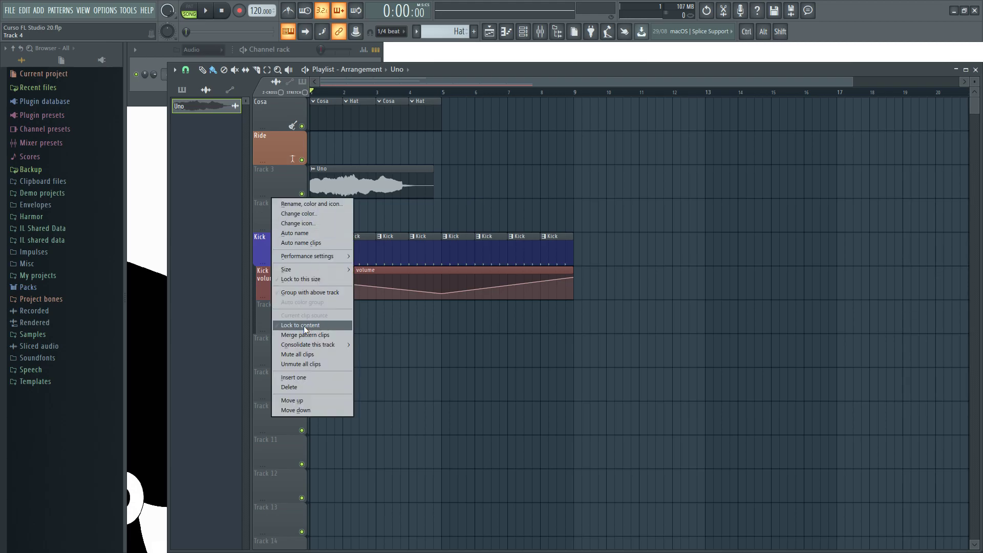
click(502, 186)
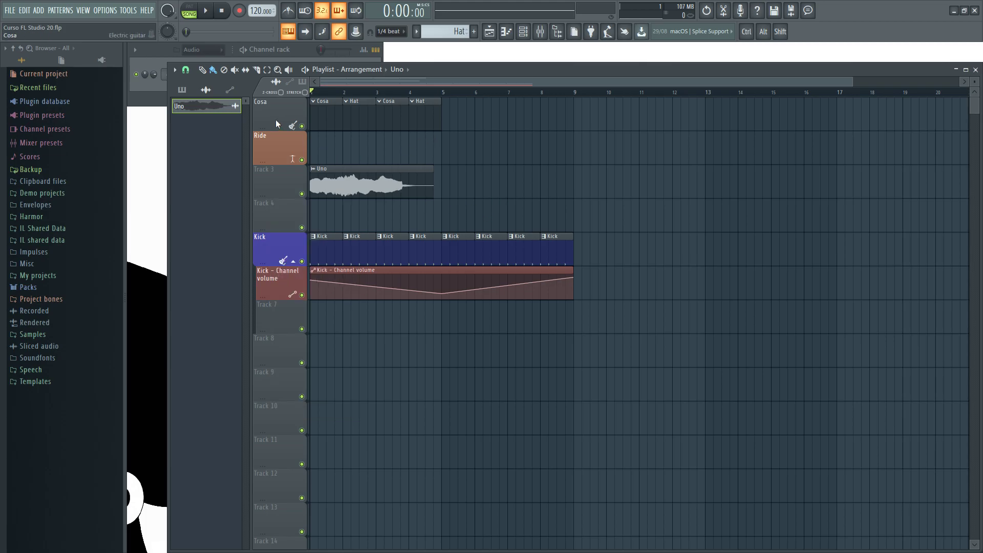
click(182, 89)
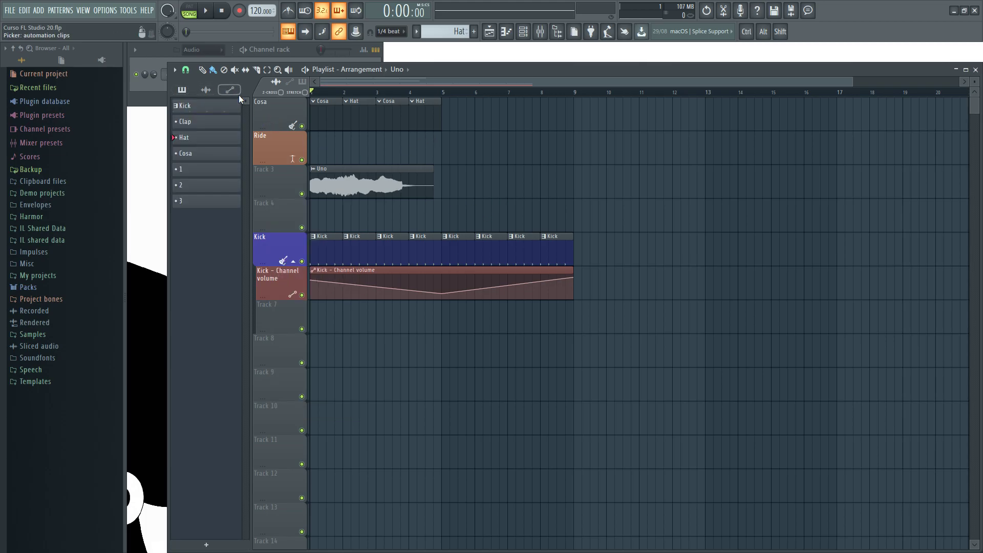
click(212, 106)
drag(413, 218, 479, 213)
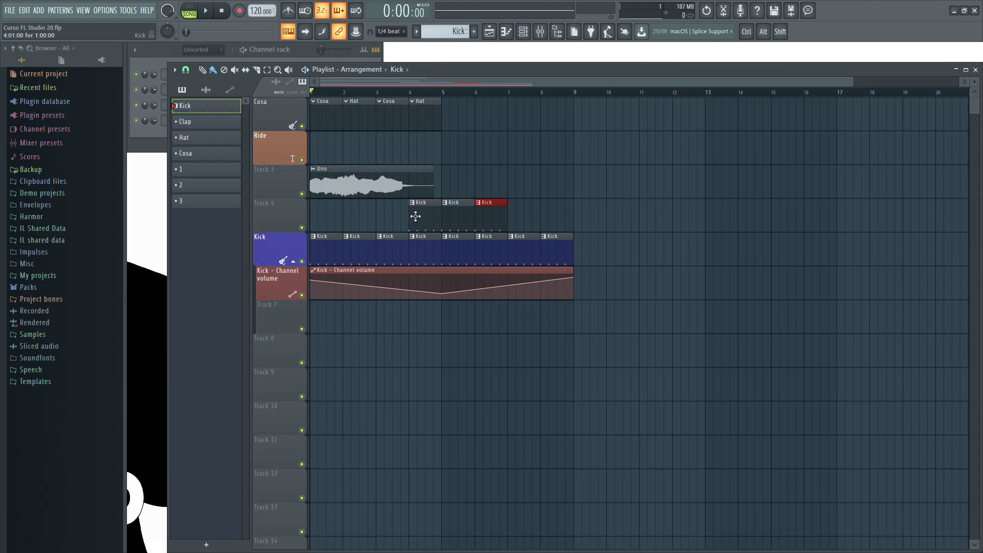
Lock Track 4 to its Kick content and check the lock setting in the track's options.
right_click(272, 203)
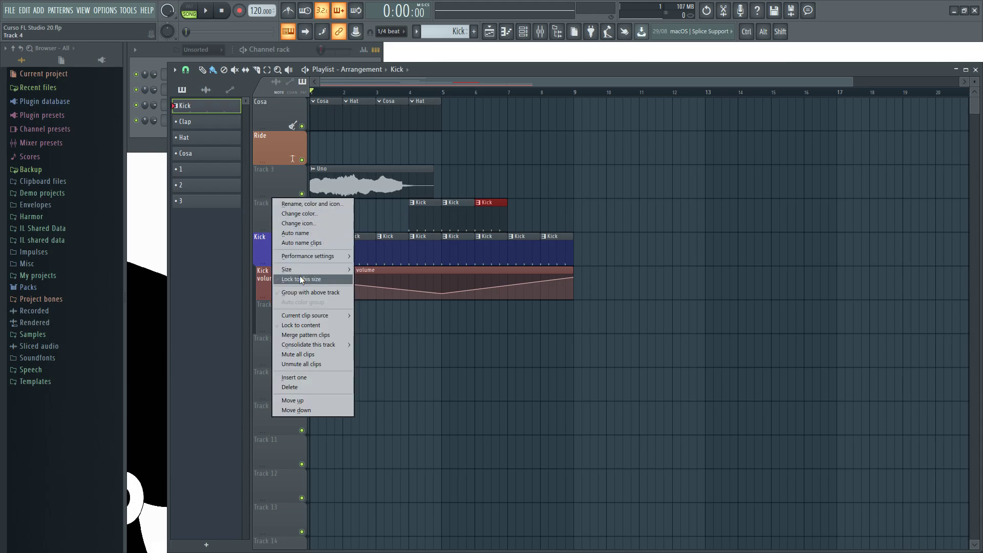
click(316, 279)
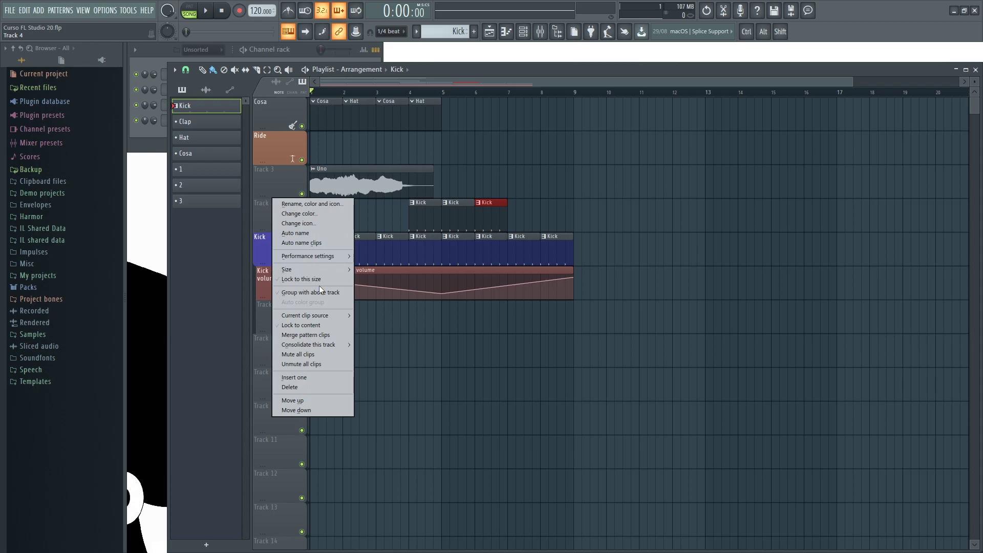
click(289, 327)
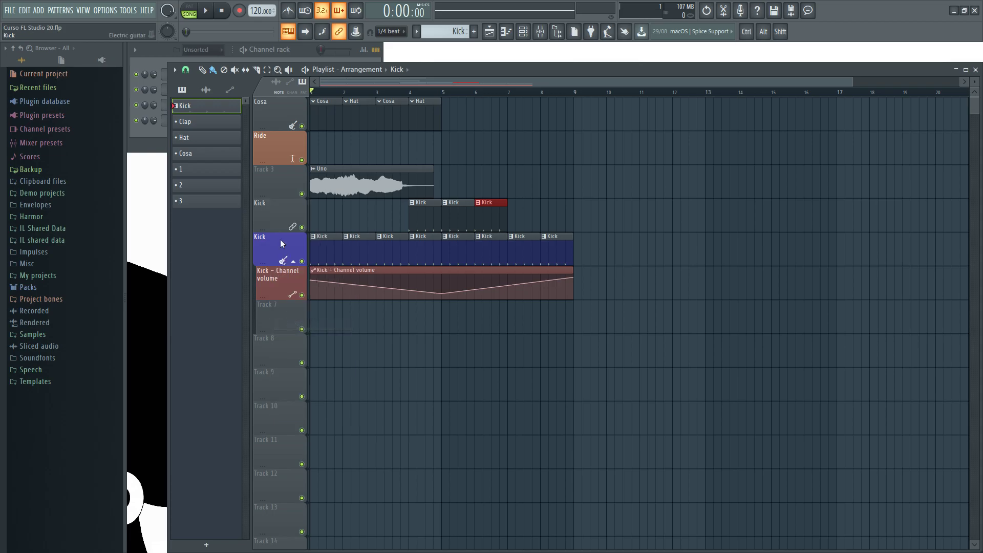
right_click(271, 208)
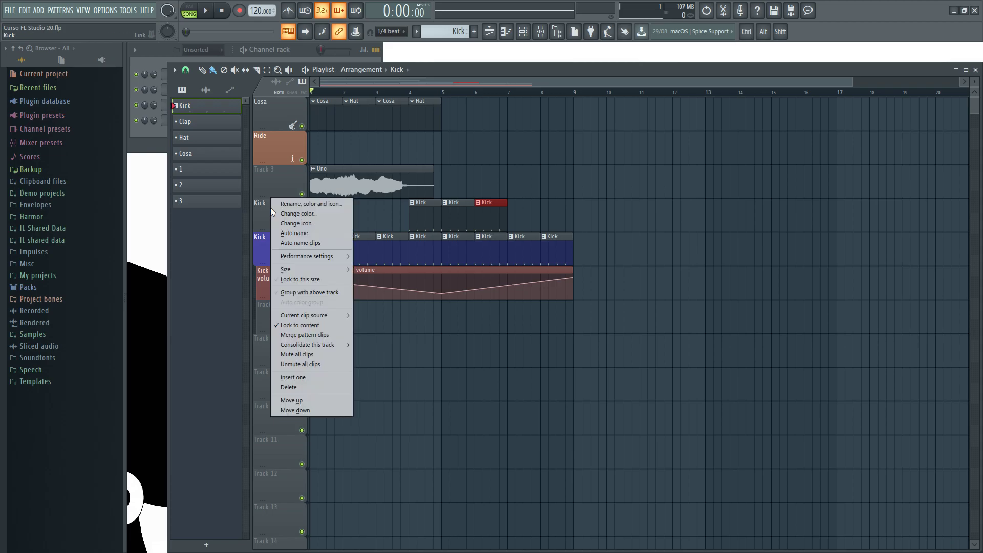
click(280, 325)
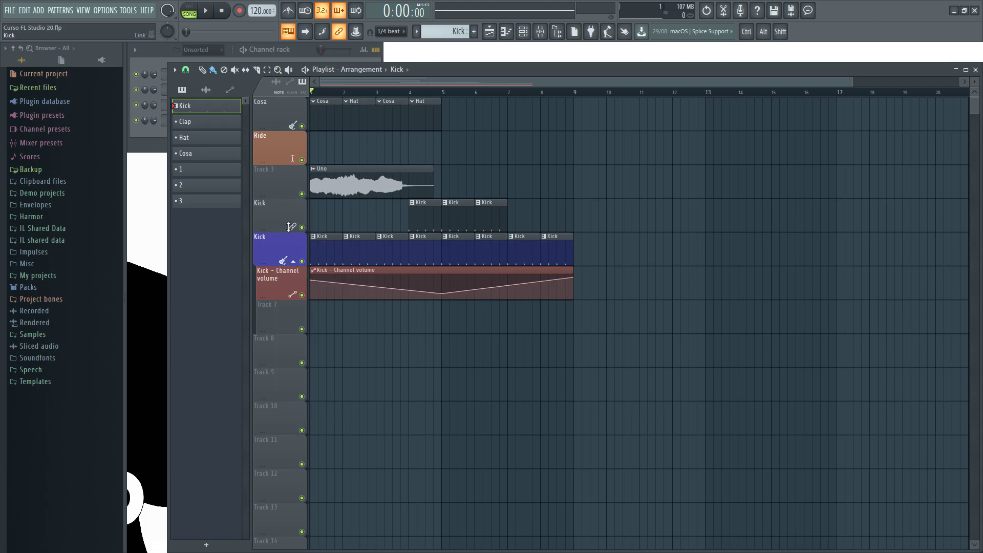
Move Track 3's Uno clip to the middle of bar 4, and place Kick clips in bars 8, 10 and 12 of the locked track.
drag(342, 177, 468, 177)
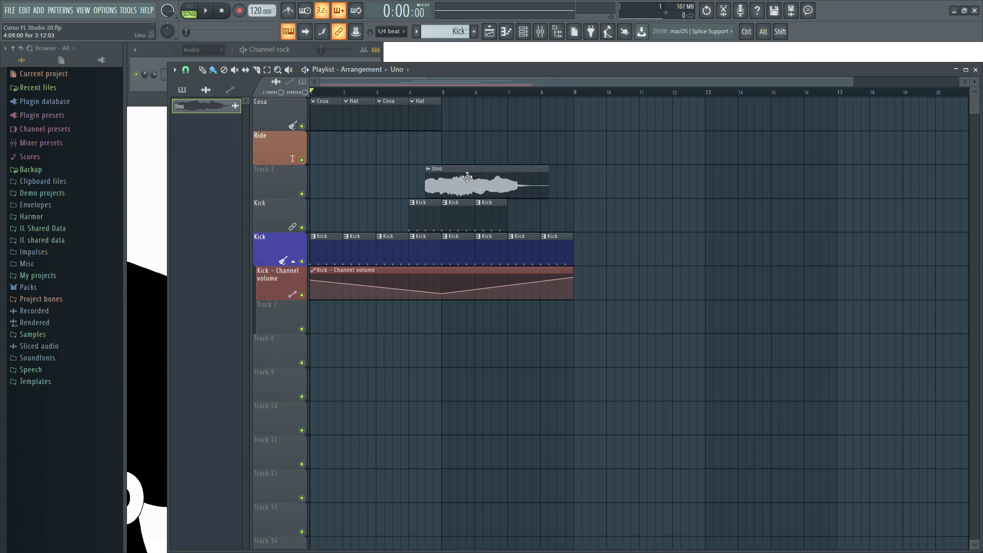
click(559, 215)
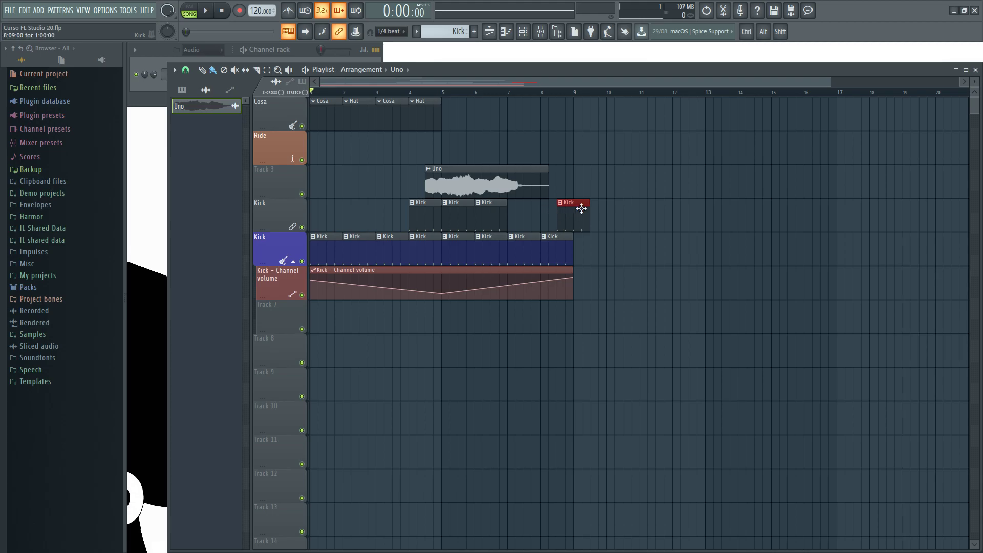
click(634, 210)
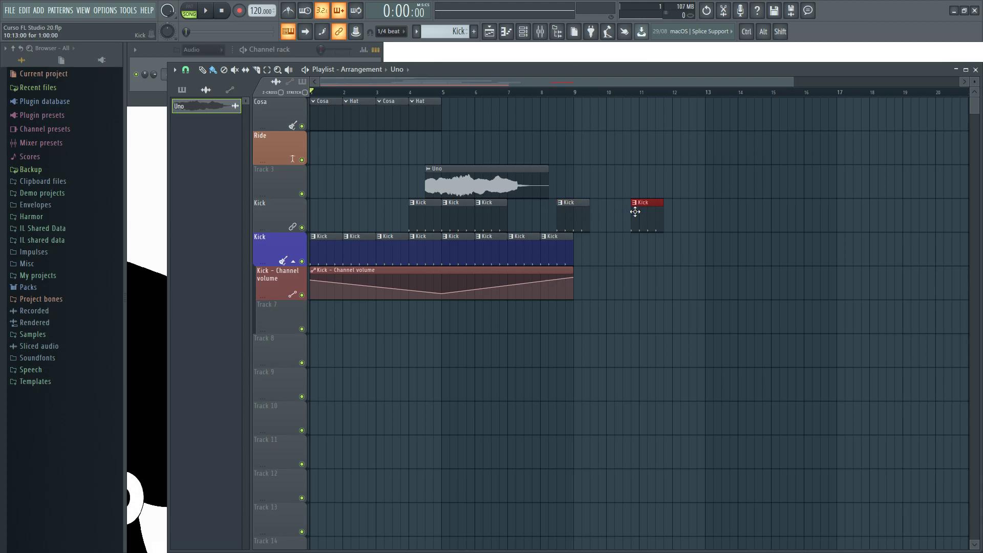
click(548, 267)
click(700, 214)
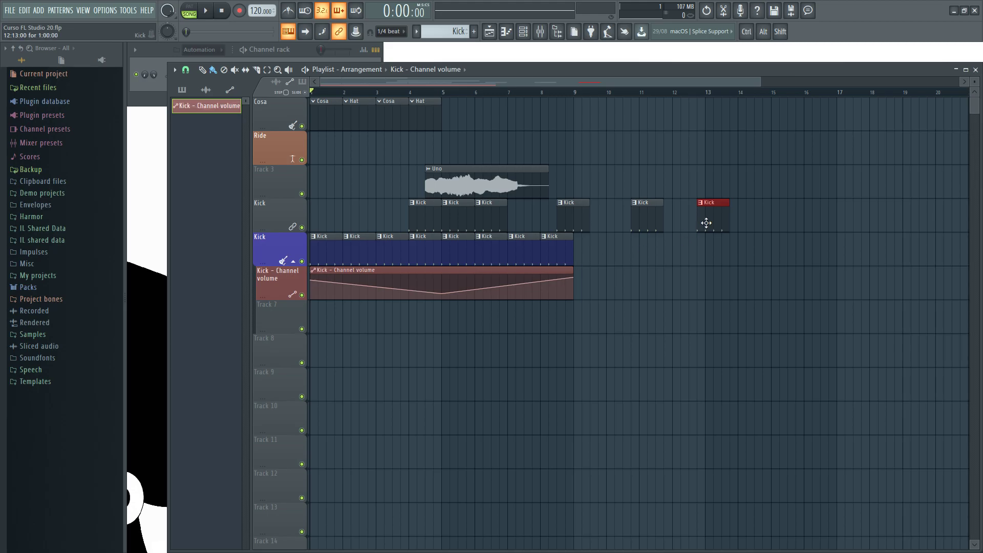
Delete the Kick clips in bars 8, 10 and 12 of the locked track and the Uno clip on Track 3.
right_click(704, 223)
right_click(648, 220)
right_click(574, 222)
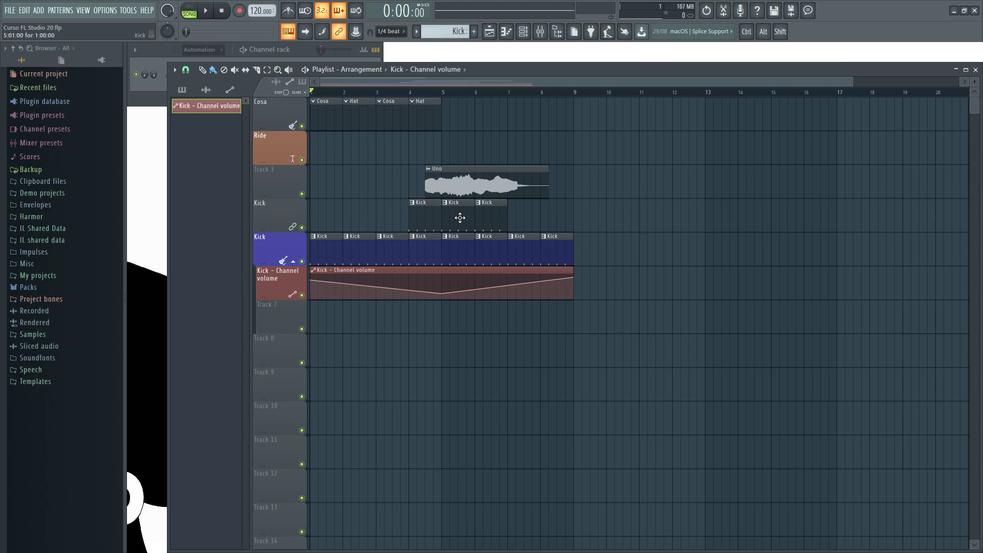
right_click(450, 185)
Turn off Lock to content on the upper Kick track, and replace its clips in bars 4 to 6 with one Kick clip in bar 1.
right_click(278, 206)
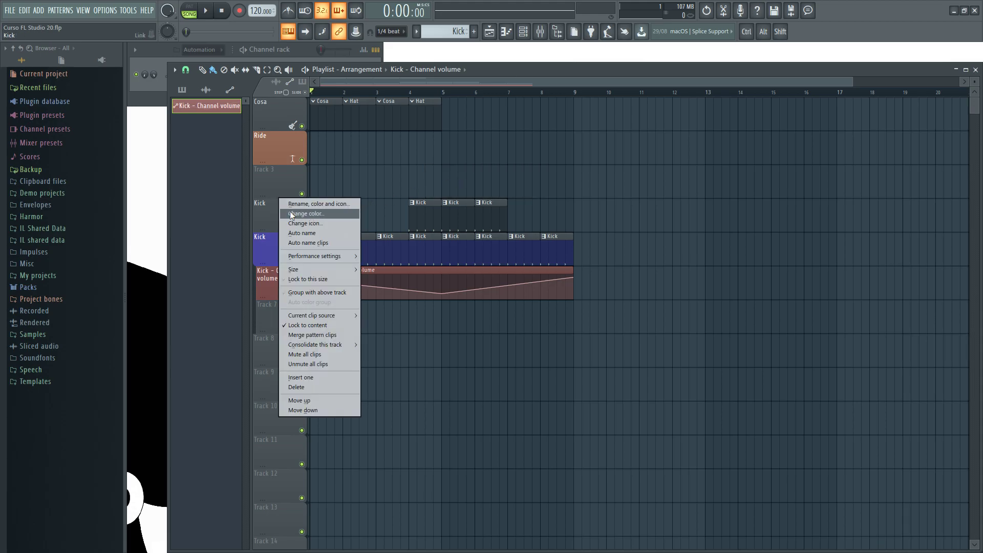
click(302, 326)
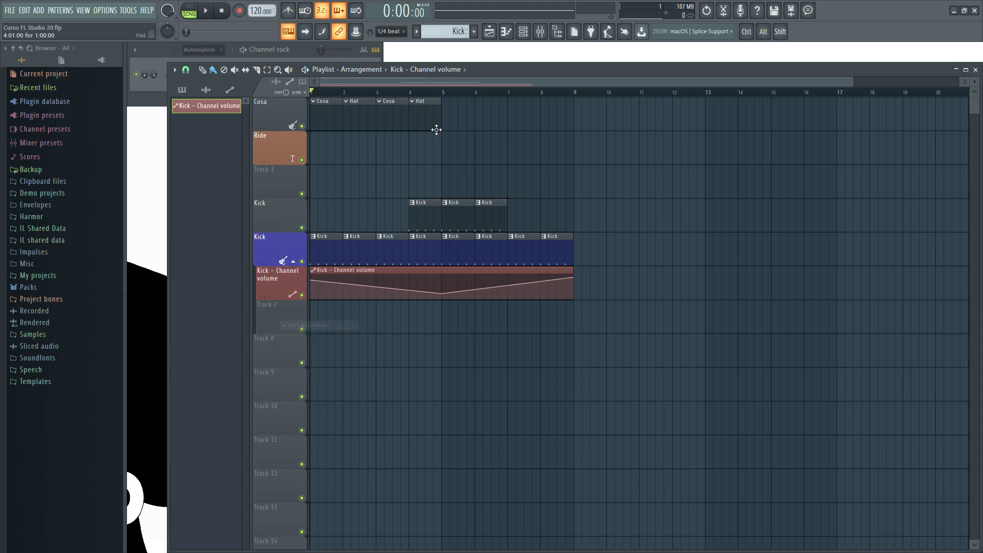
drag(517, 266, 565, 206)
drag(406, 203, 422, 204)
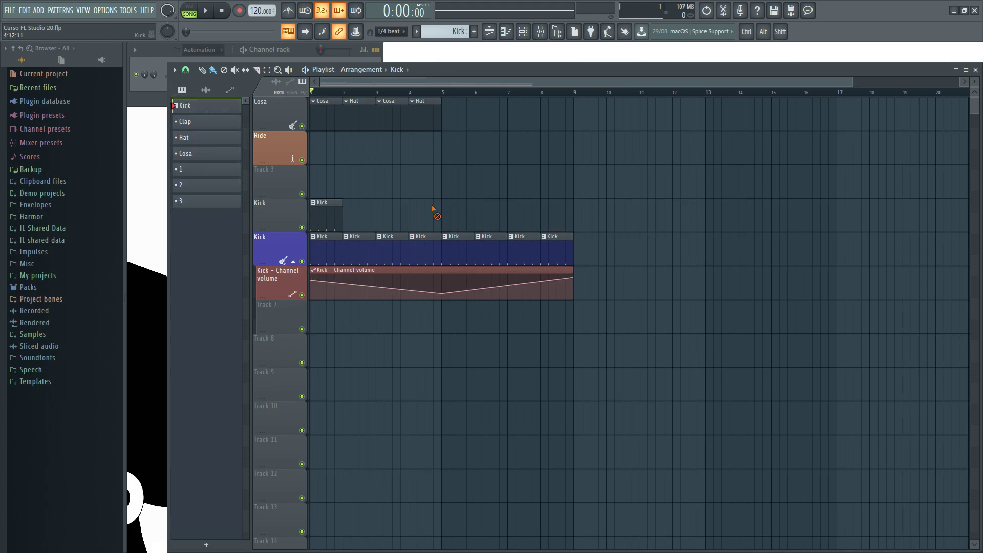
Try the size presets 33%, 50%, 150% and 200% one after another on the upper Kick track.
right_click(270, 204)
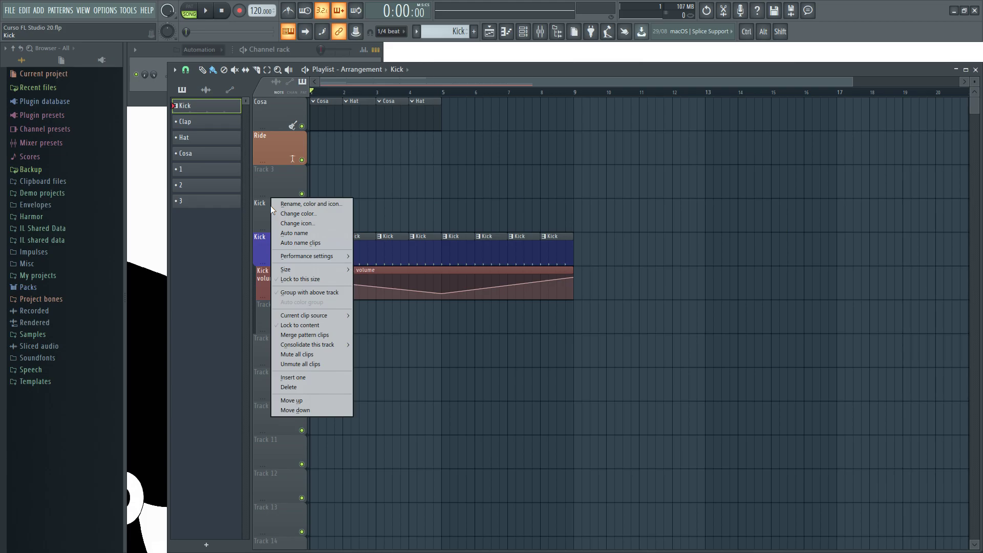
mouse_move(324, 257)
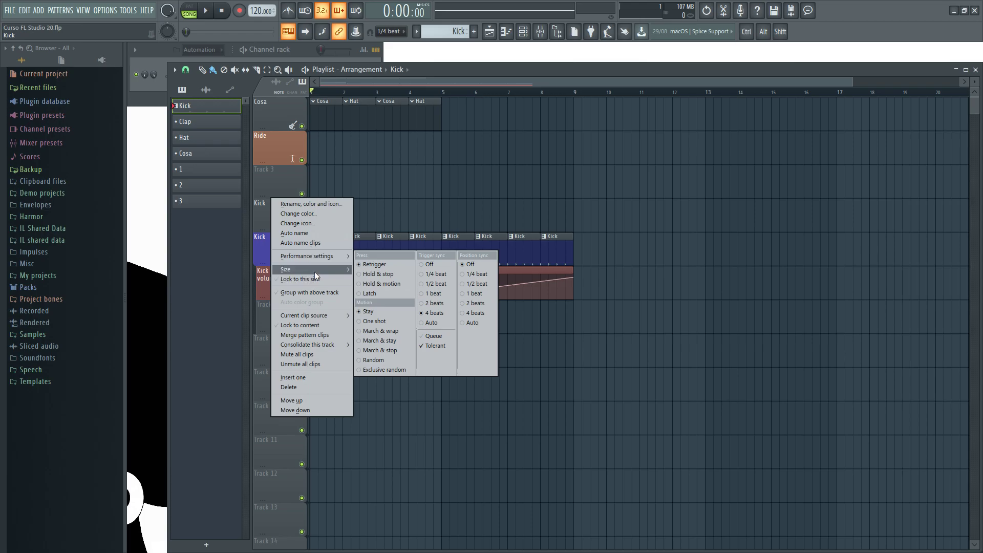
click(368, 279)
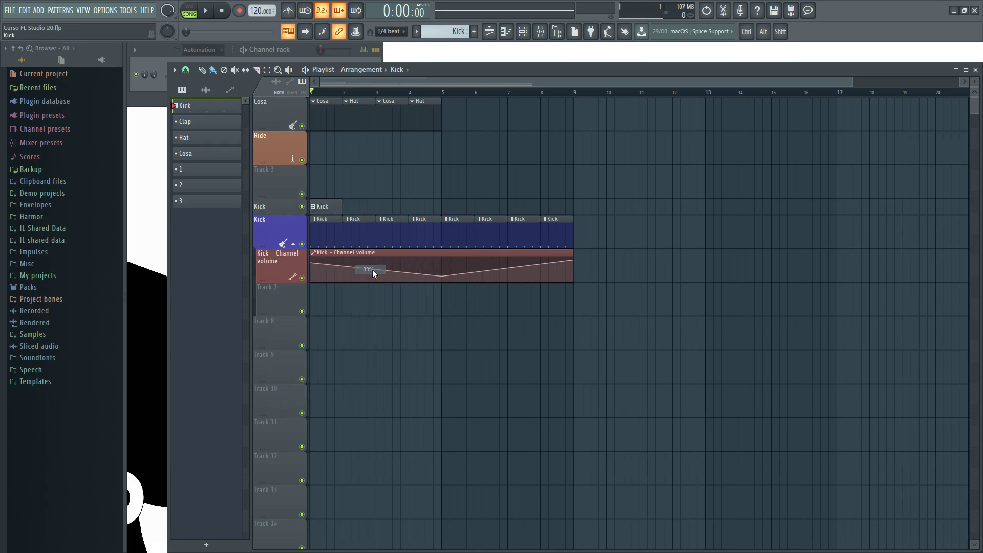
right_click(275, 202)
mouse_move(324, 266)
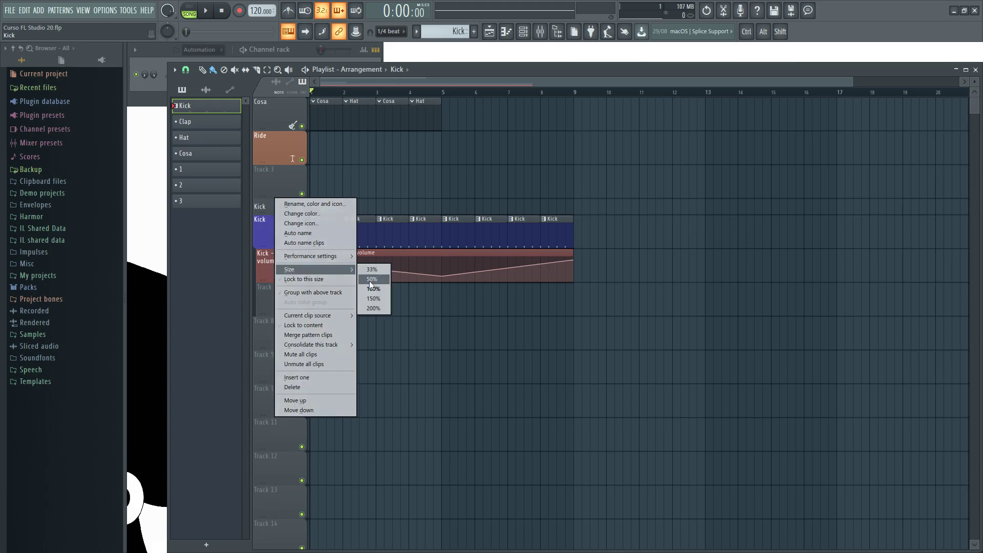
click(370, 279)
right_click(277, 207)
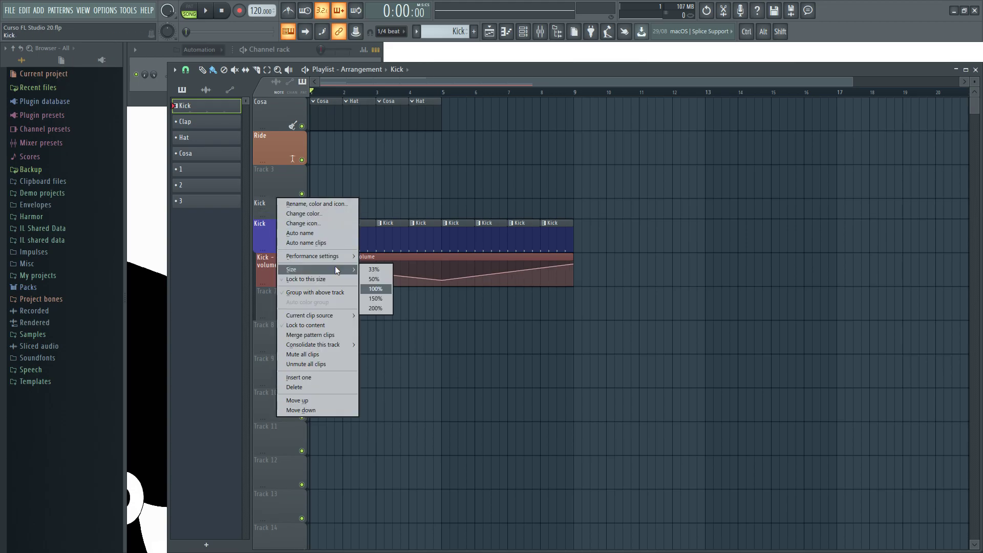
click(383, 299)
right_click(277, 201)
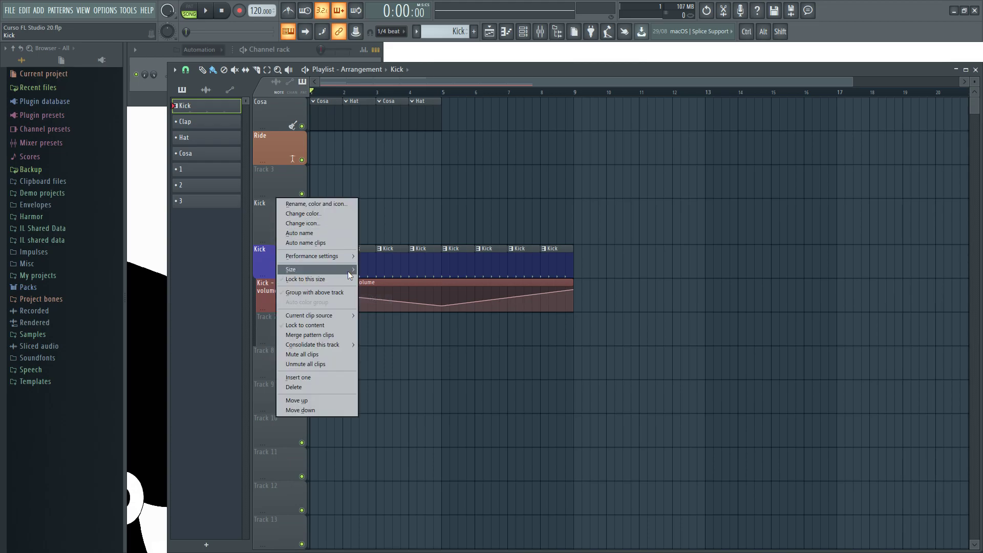
click(382, 309)
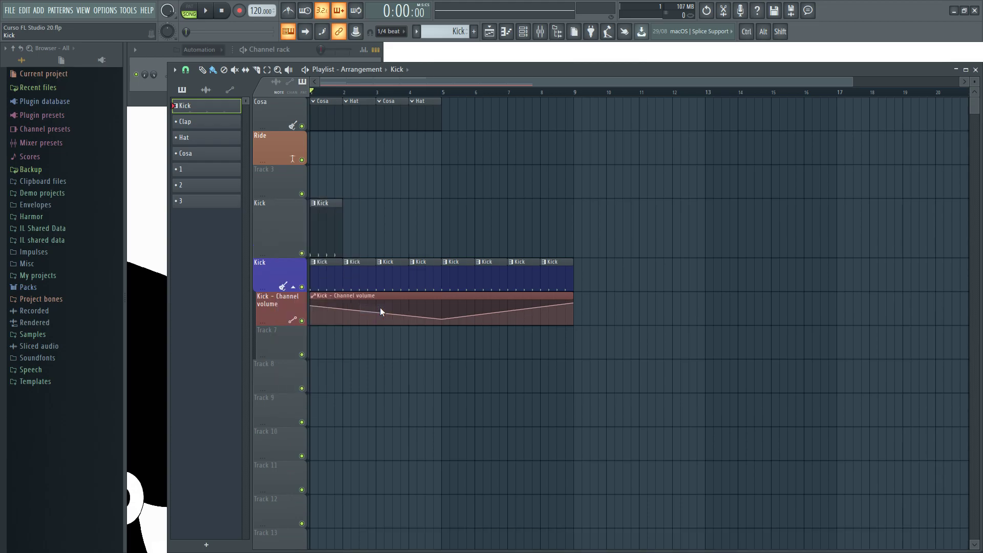
Shorten the upper Kick track slightly by hand, and shrink the Kick - Channel volume track and Track 7 to minimum height.
drag(264, 253, 295, 249)
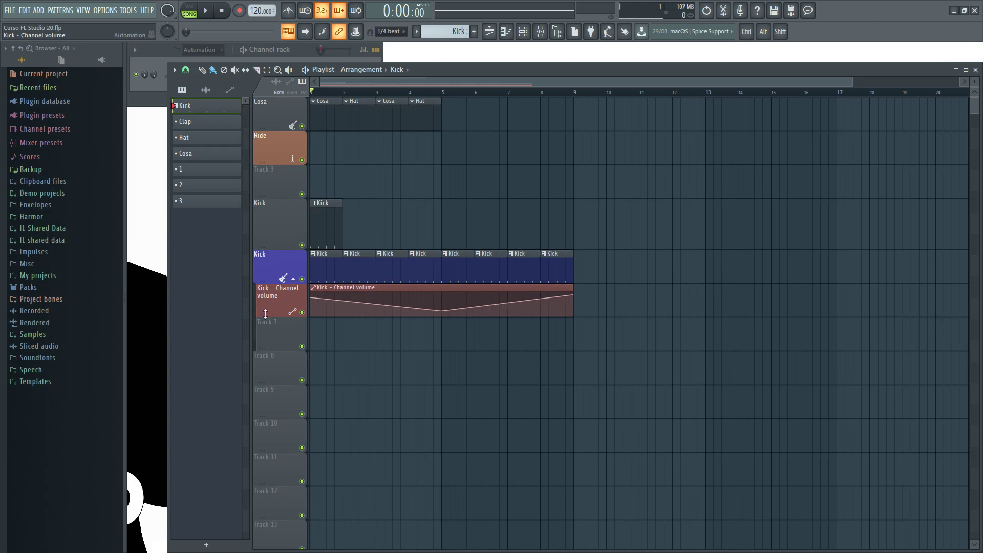
drag(263, 314, 264, 292)
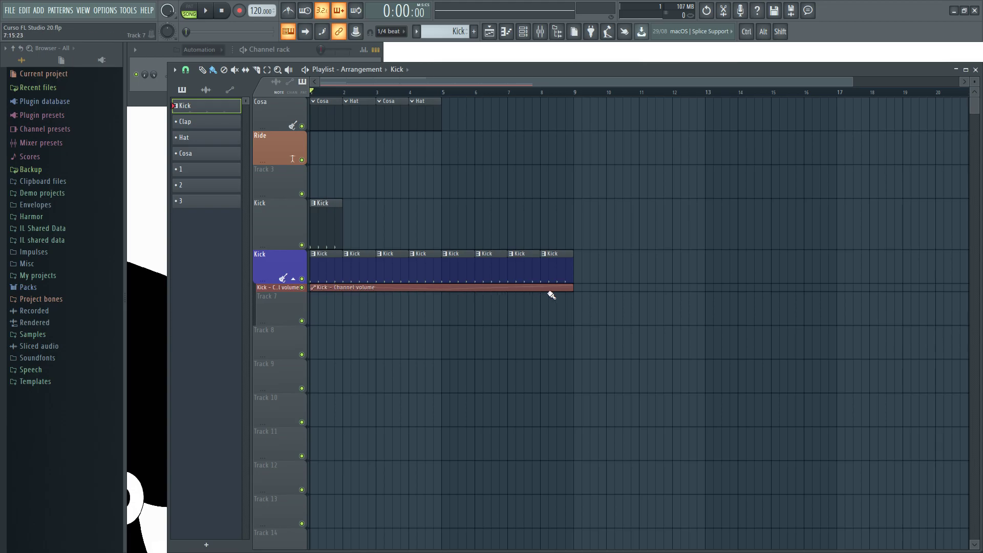
drag(264, 320, 264, 299)
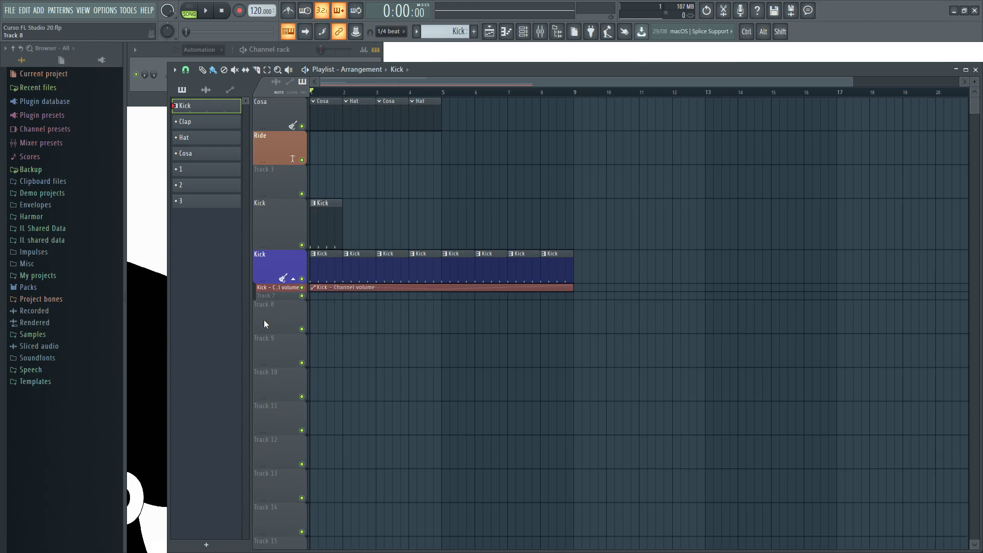
Collapse and expand the blue Kick track's group twice.
click(294, 280)
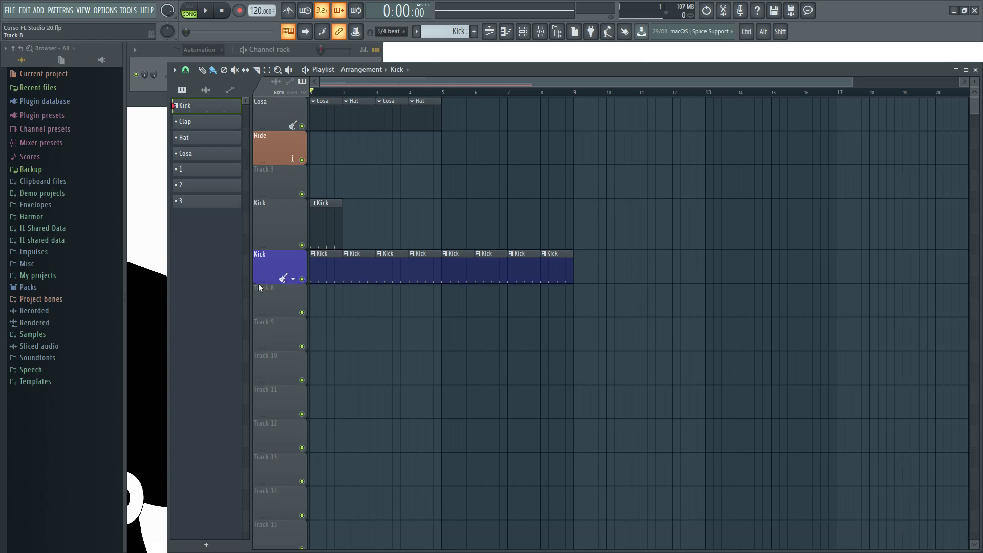
click(294, 280)
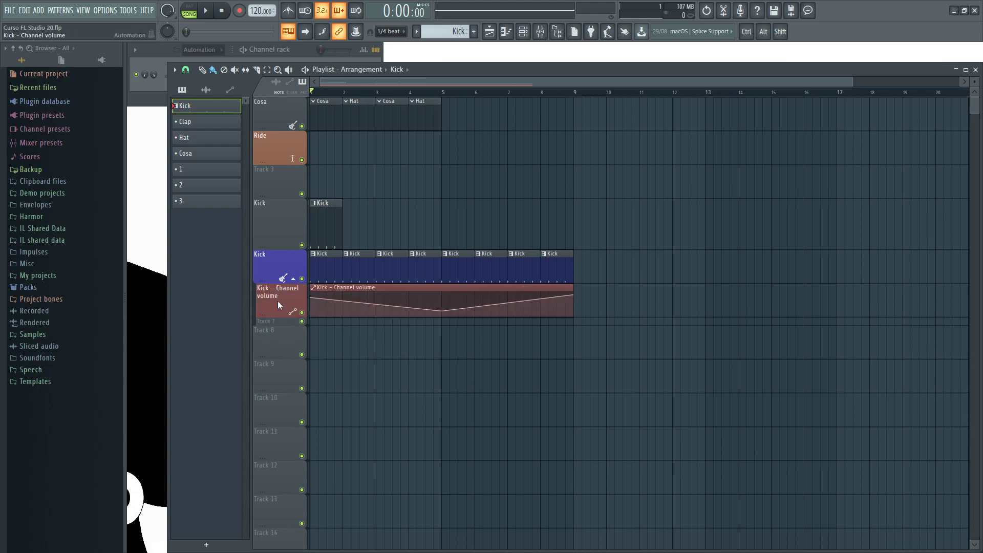
click(295, 280)
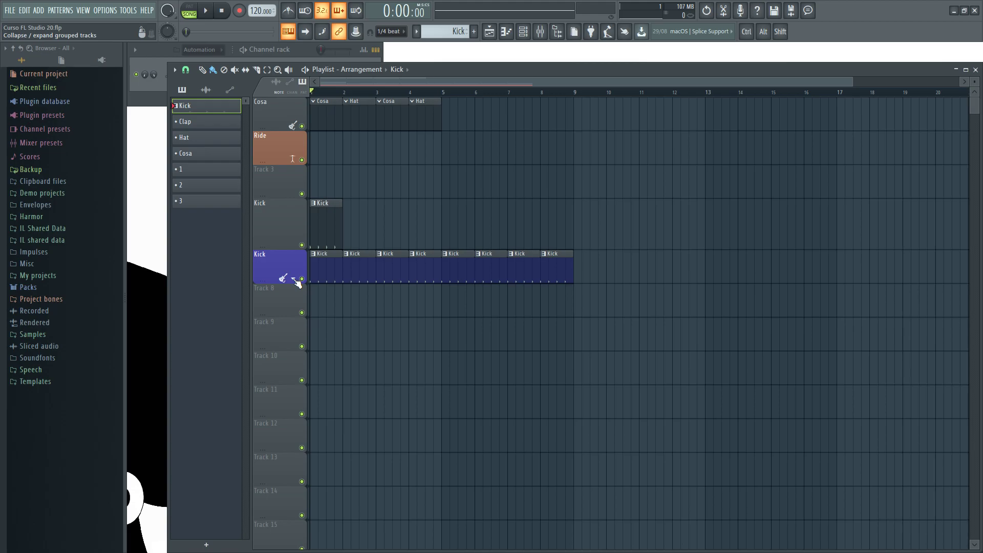
click(294, 280)
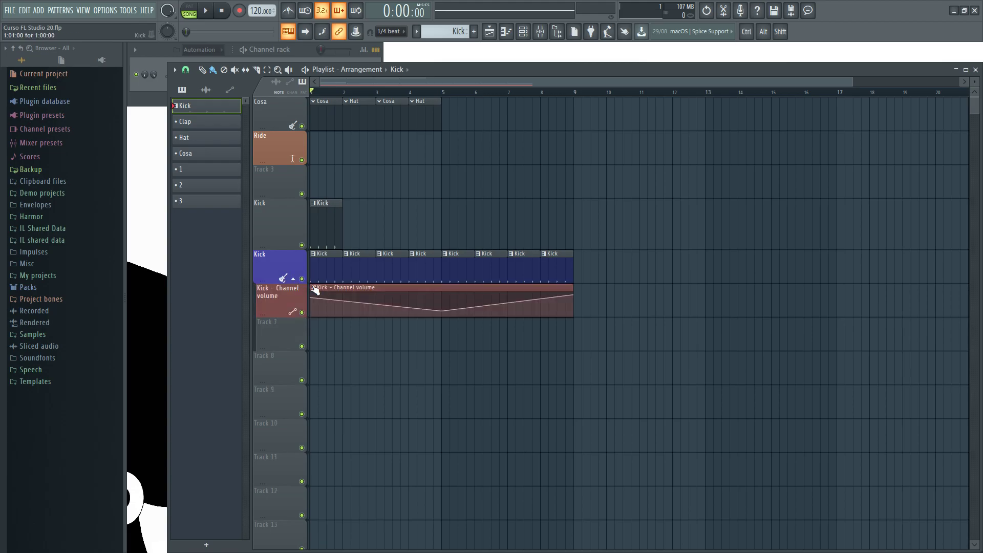
Group Track 3 with the Ride track above it, and collapse and expand the new group.
right_click(279, 178)
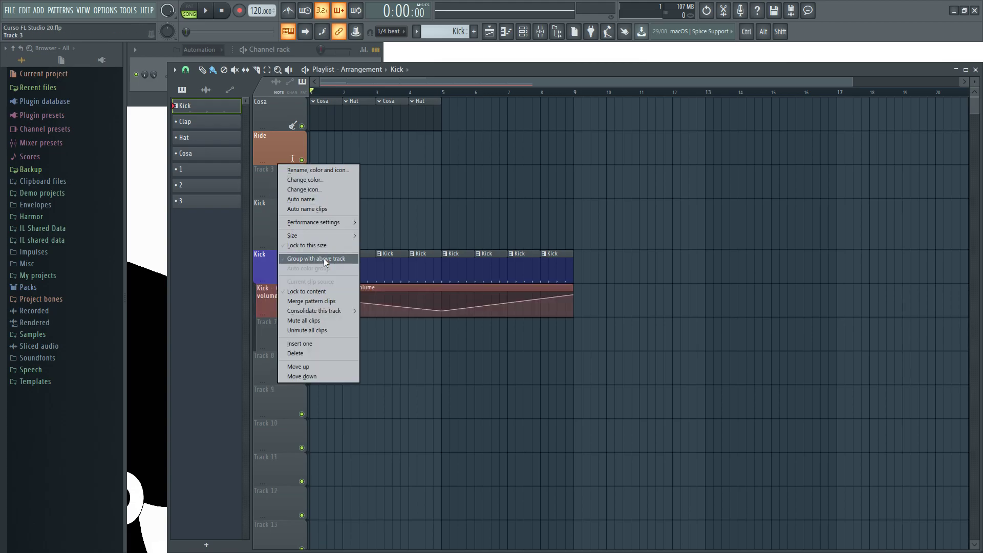
click(324, 258)
click(294, 161)
click(294, 160)
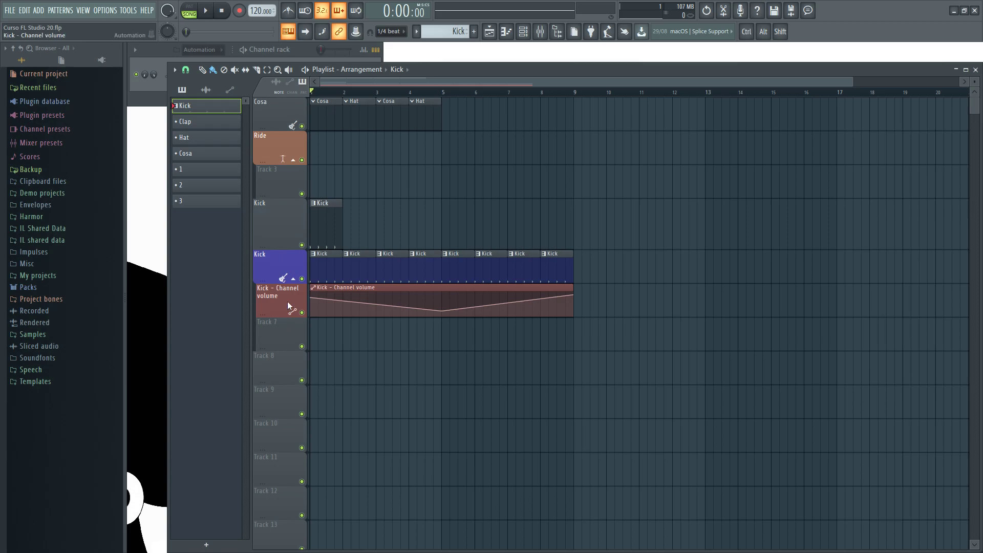
Choose Kick - Channel volume as the current clip source from its track, and place and remove a trial automation clip in bar 9.
right_click(267, 296)
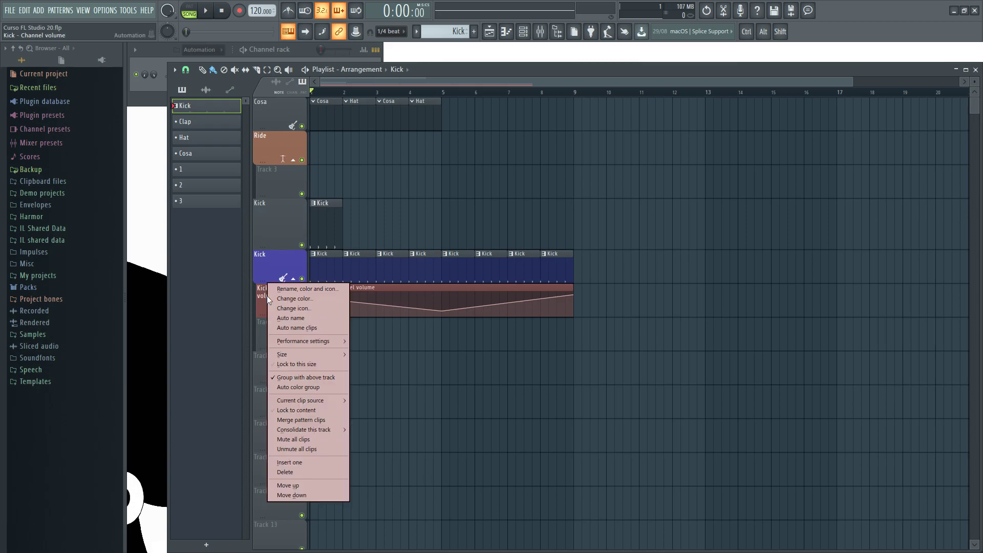
mouse_move(302, 402)
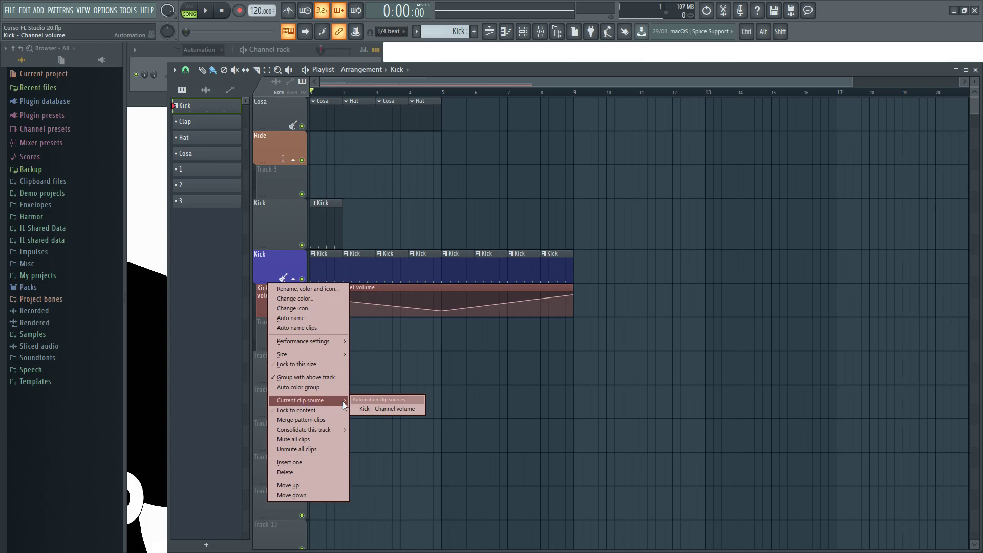
click(384, 409)
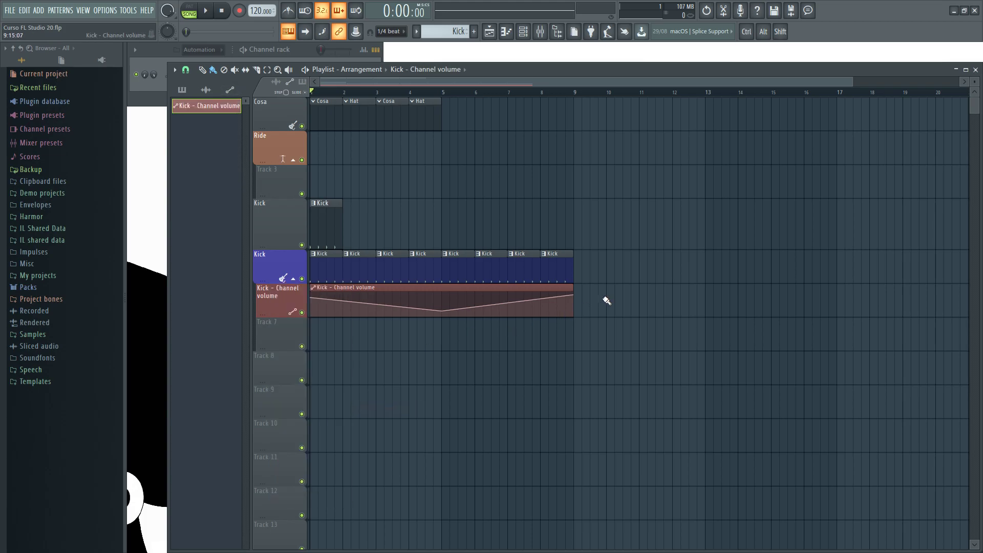
click(594, 299)
right_click(646, 289)
Return to the pattern list and place Clap clips in bars 1 to 3 of the Ride track.
click(182, 90)
click(206, 90)
click(206, 90)
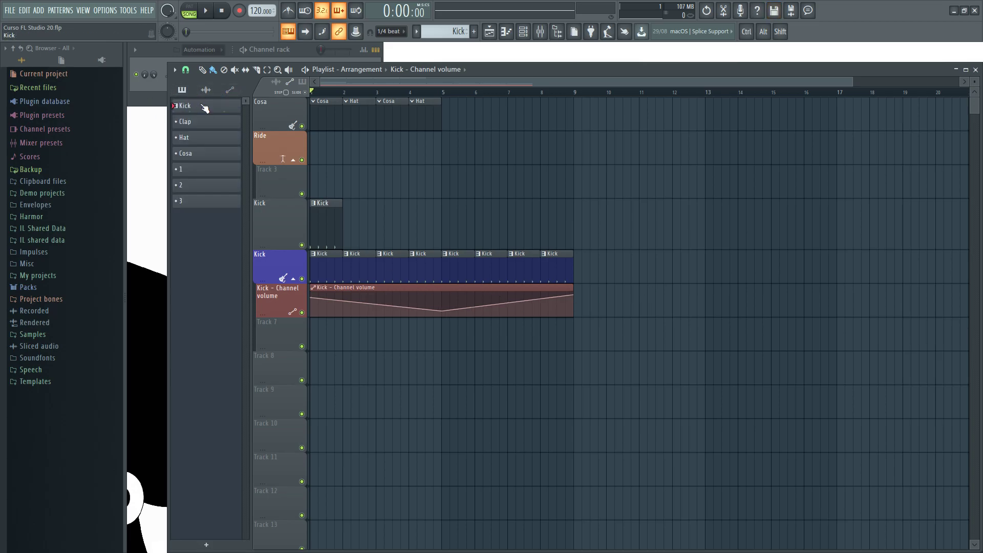
click(205, 123)
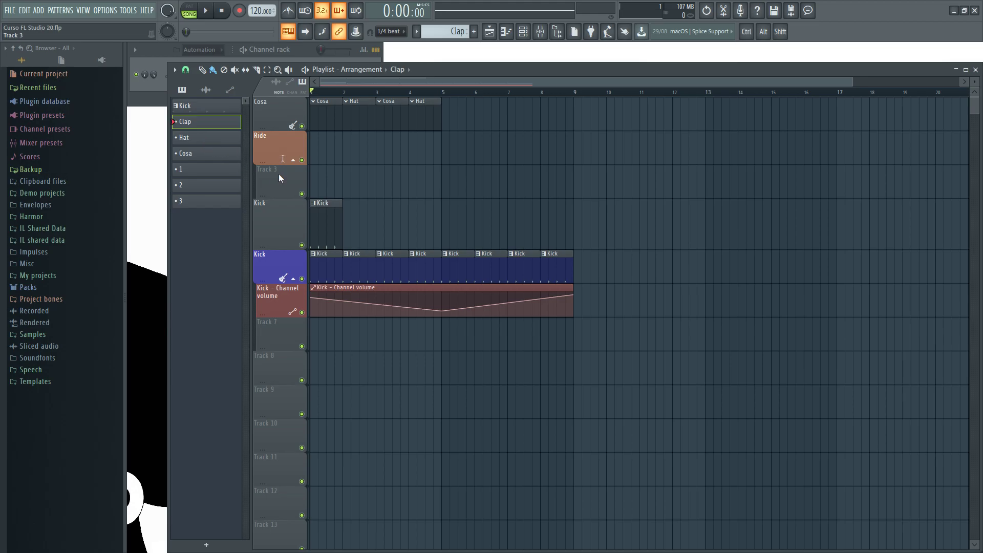
drag(329, 154, 405, 153)
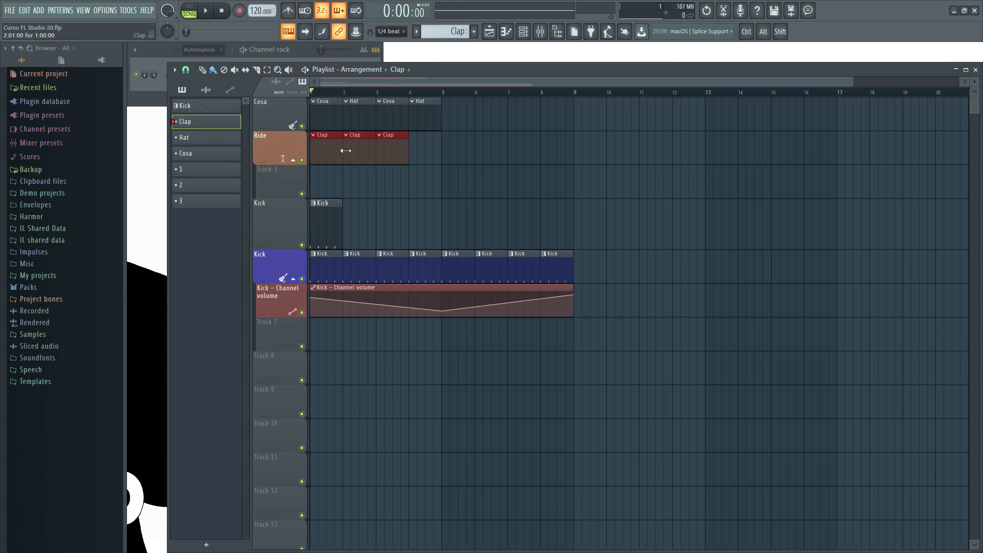
Add Cosa clips in bars 4 to 6 and pattern 1 clips in bars 7 to 10 of the Ride track.
click(194, 155)
click(418, 148)
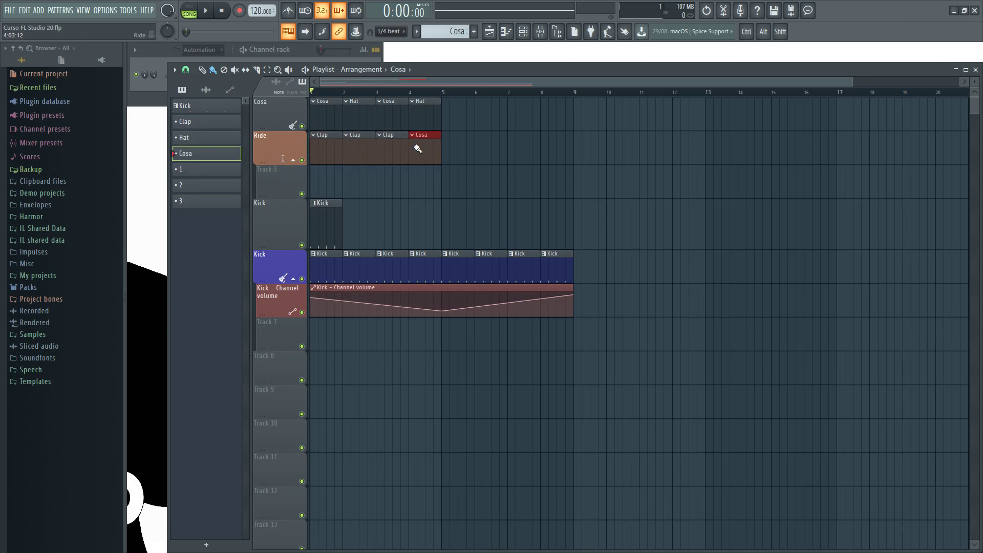
drag(443, 144, 630, 147)
click(214, 174)
Examine the Ride track's current clip sources and its merge and consolidate options, leaving the track unchanged.
right_click(272, 139)
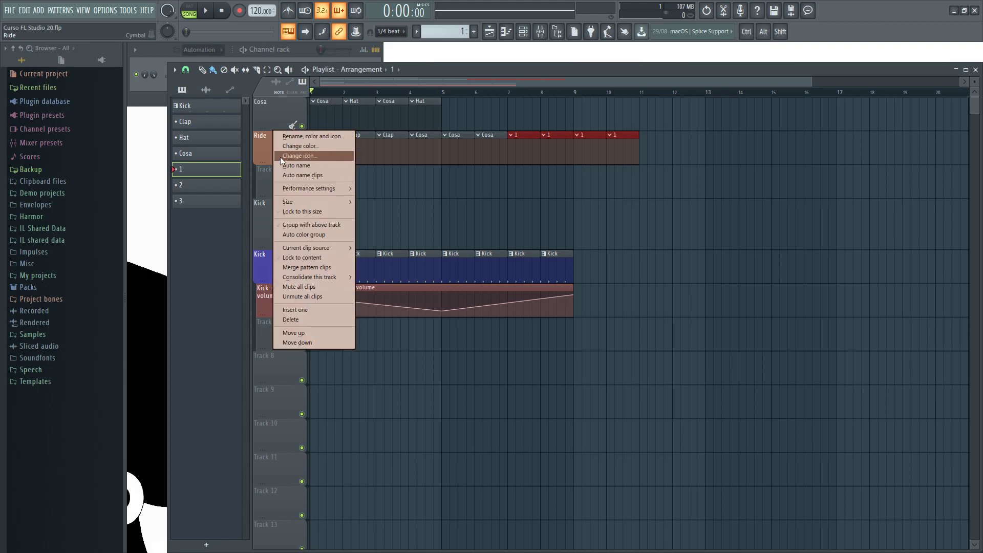
mouse_move(322, 249)
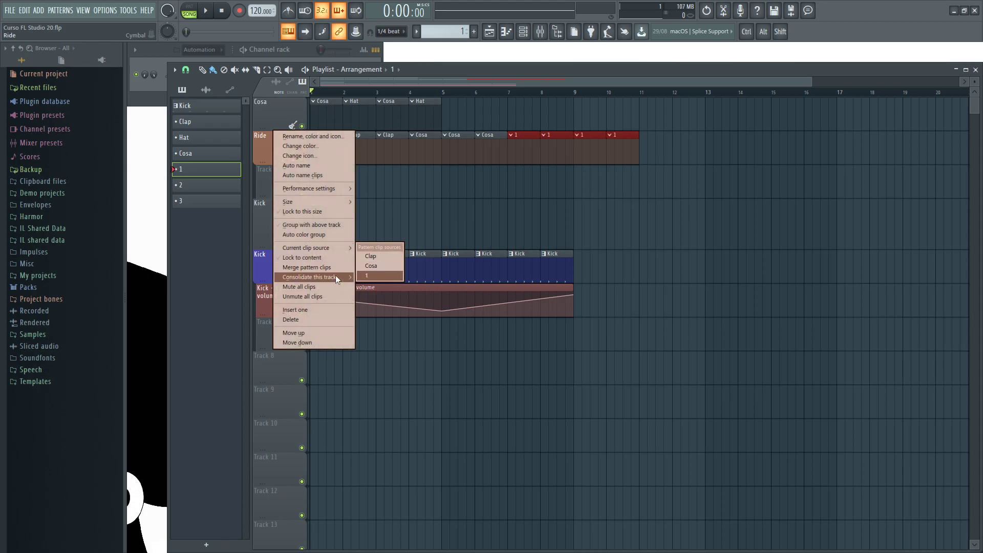
mouse_move(323, 281)
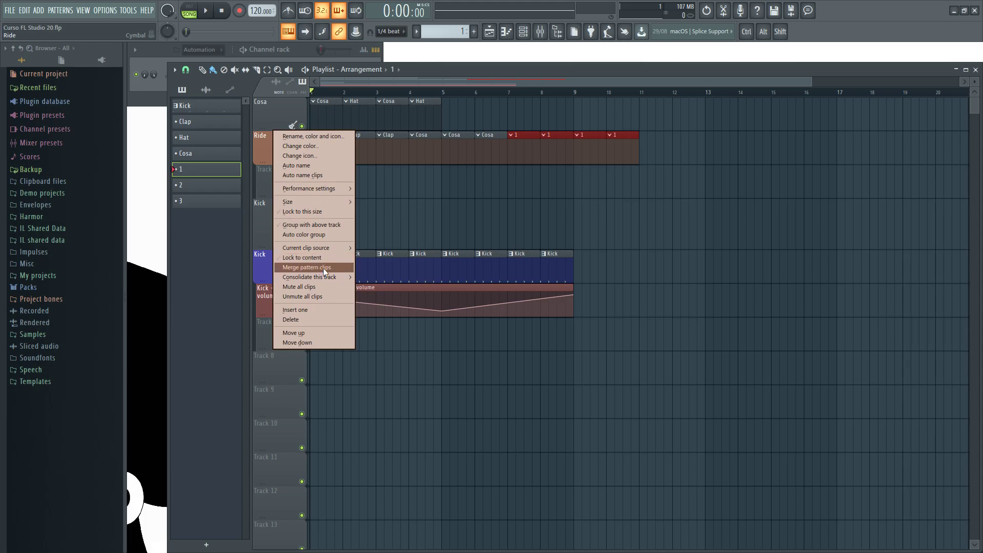
click(485, 204)
Delete every clip in bars 2 to 10 of the Ride track, keeping only the Clap clip in bar 1.
right_click(522, 154)
right_click(555, 154)
right_click(589, 153)
right_click(622, 153)
right_click(490, 152)
right_click(458, 154)
right_click(430, 153)
right_click(390, 148)
right_click(359, 147)
Show all channels in the channel rack, add Clap hits on steps 5 and 13 of the Clap pattern, and play the arrangement briefly.
click(326, 147)
click(296, 51)
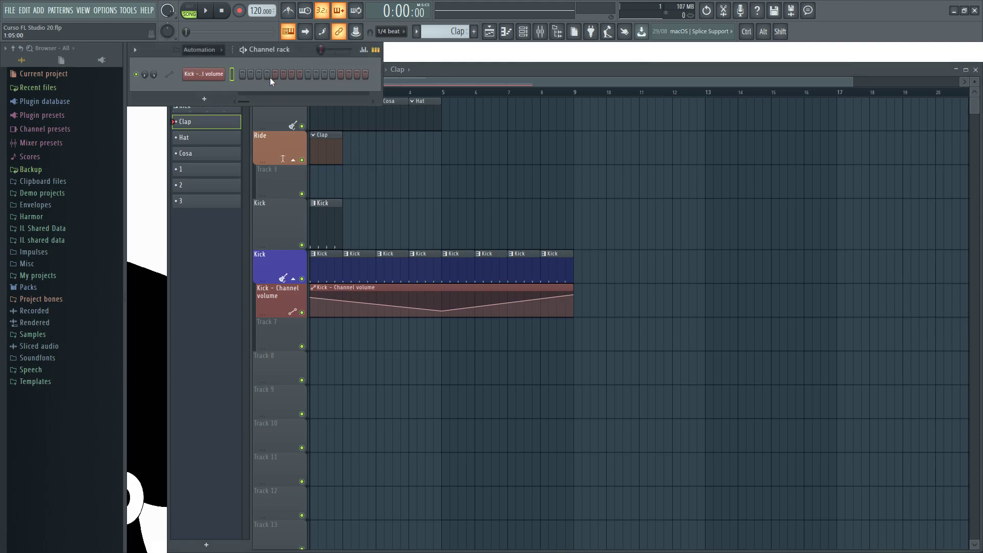
click(205, 51)
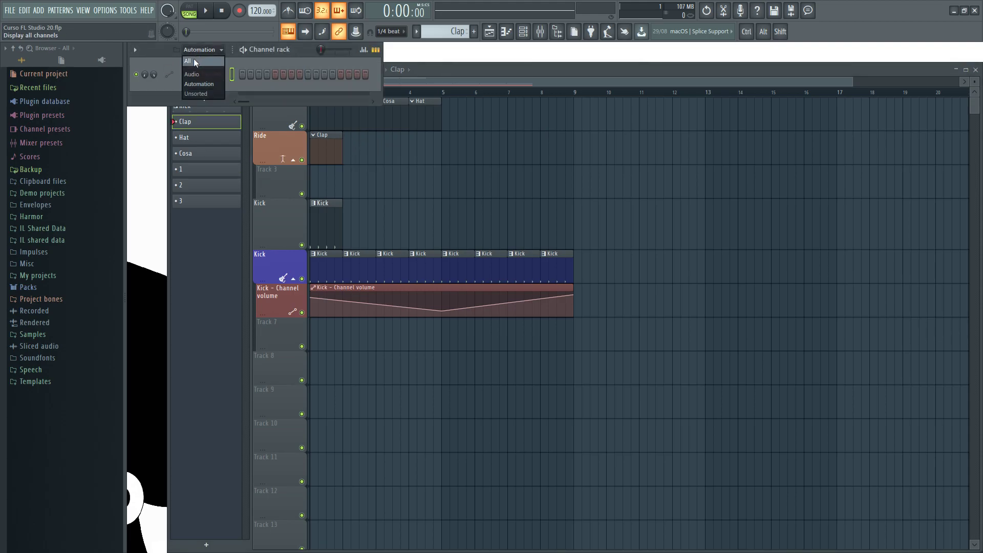
click(194, 57)
click(276, 89)
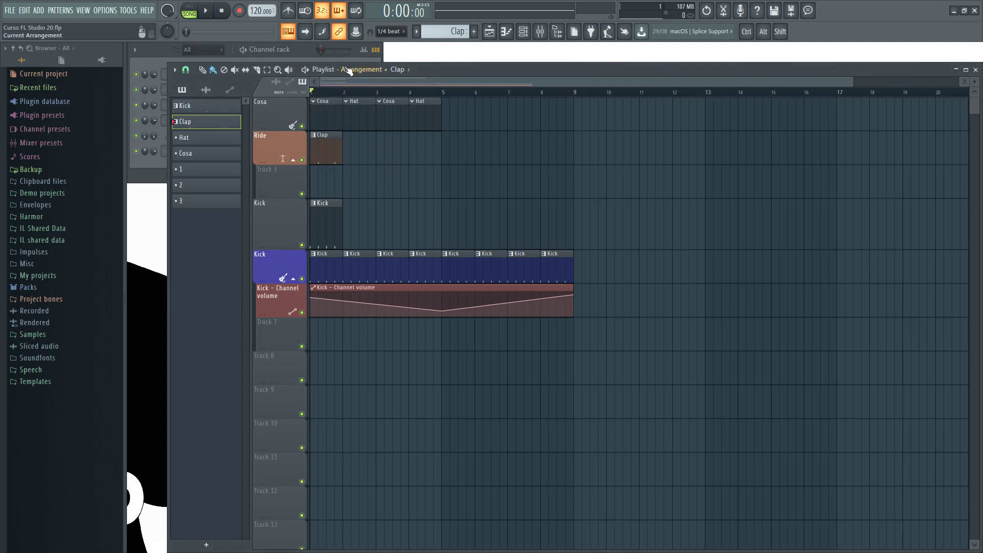
key(space)
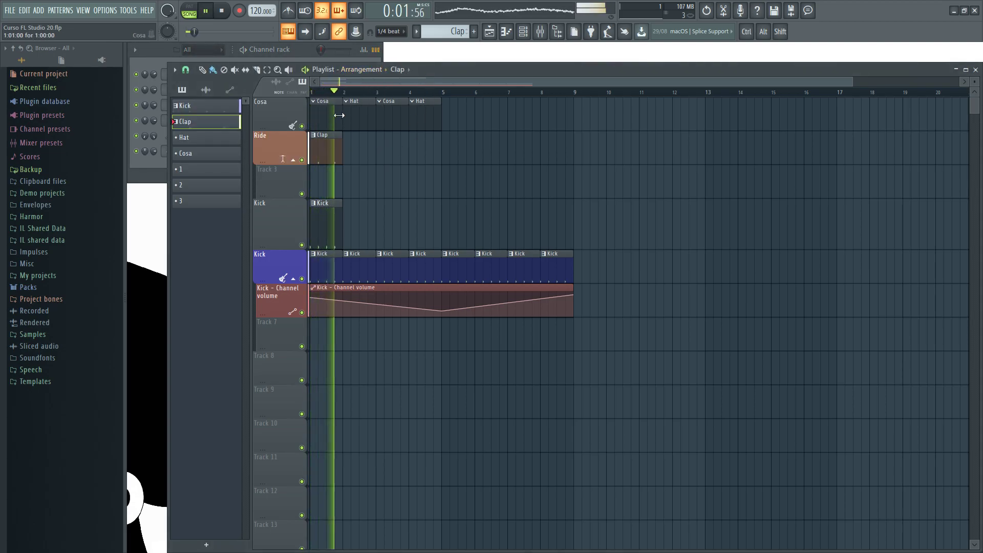
key(space)
Create a new pattern named Clap 2 with Clap hits on steps 1, 7 and 11.
click(328, 49)
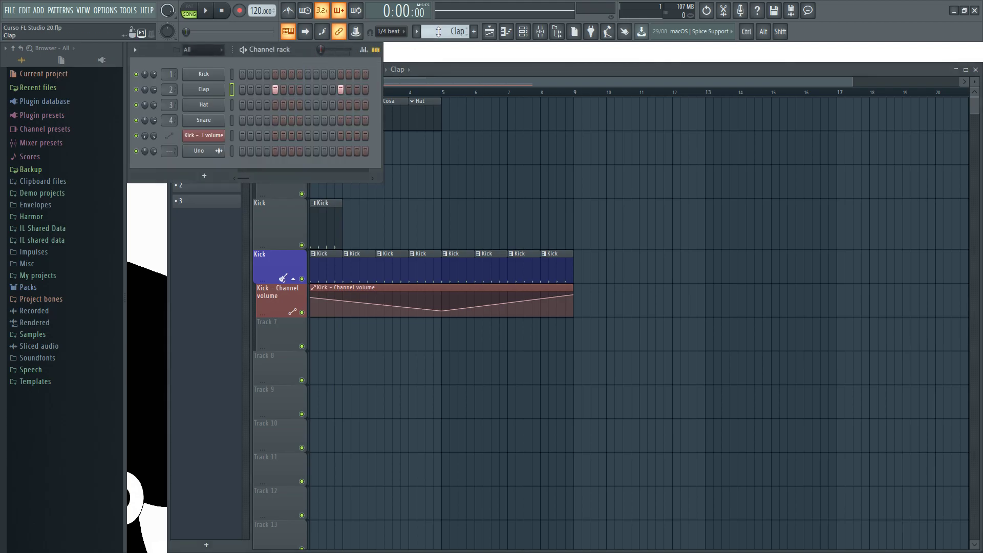
click(474, 31)
text(C)
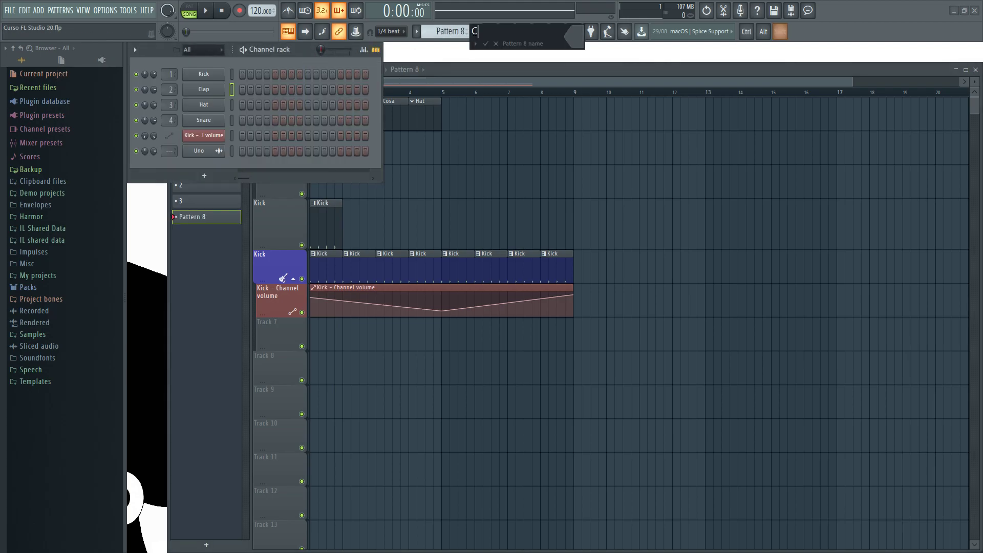
text(lap 2)
key(Return)
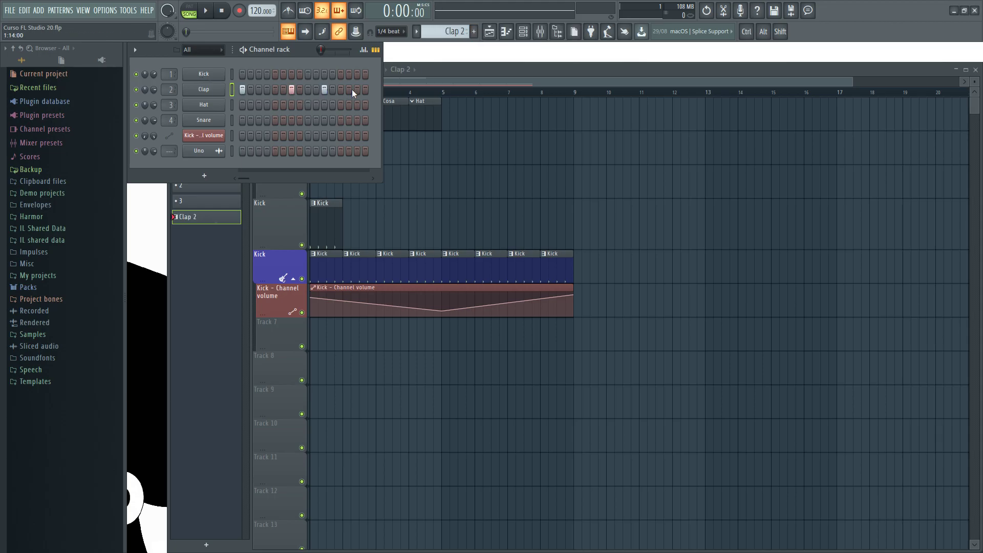
Place a Clap 2 clip in bar 2 of the Ride track, and play the song with that track soloed.
right_click(412, 191)
click(346, 143)
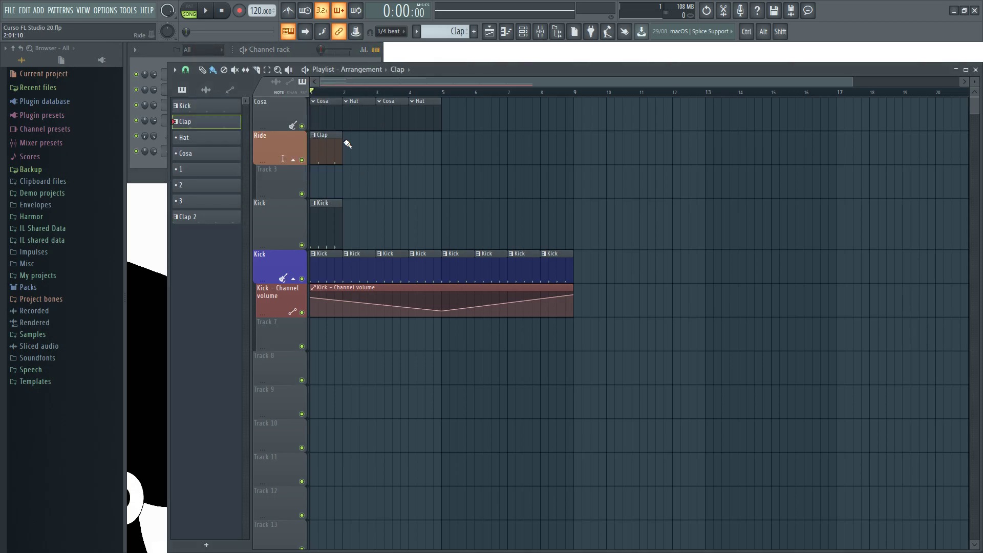
click(186, 219)
click(348, 142)
key(space)
ctrl+click(301, 159)
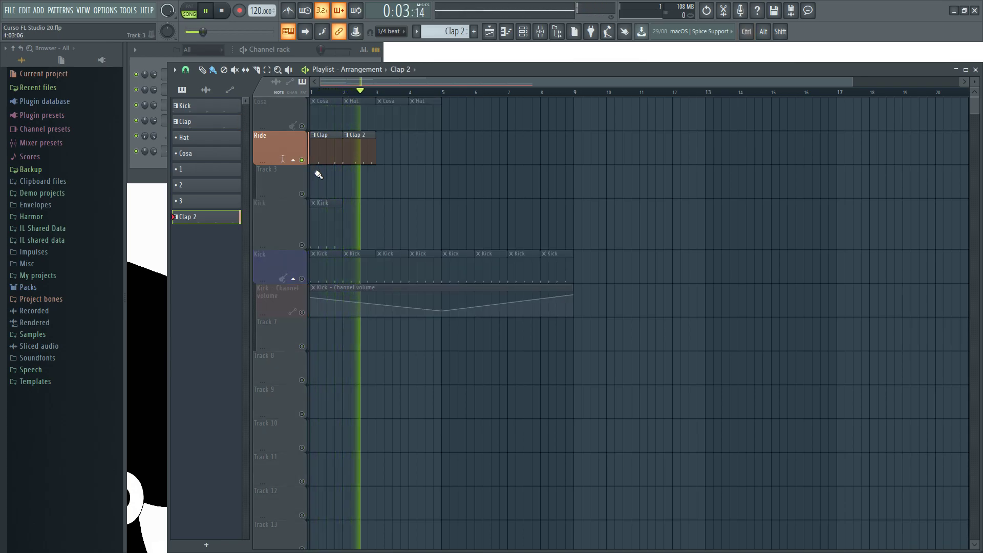
Stop playback and merge the Clap and Clap 2 pattern clips on the Ride track into one pattern clip.
key(space)
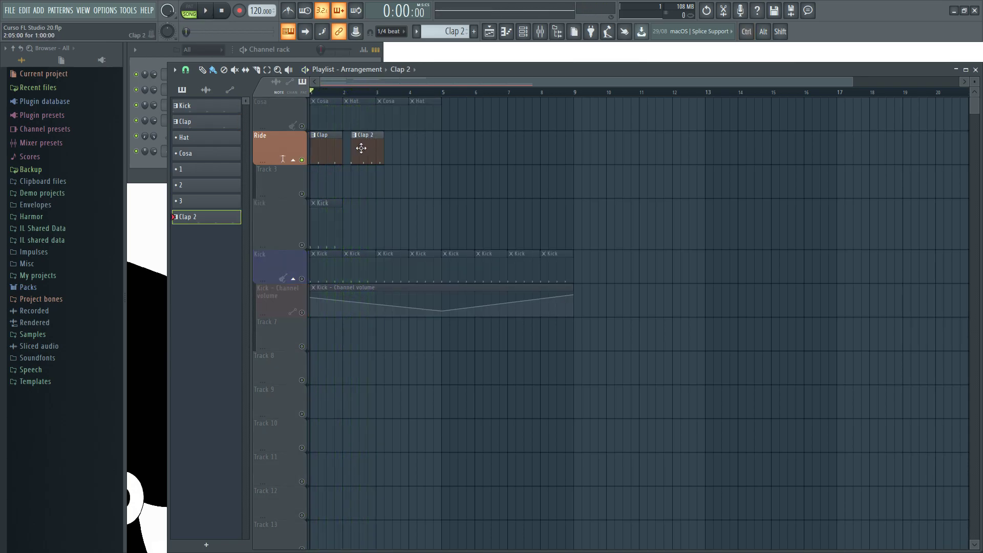
right_click(265, 136)
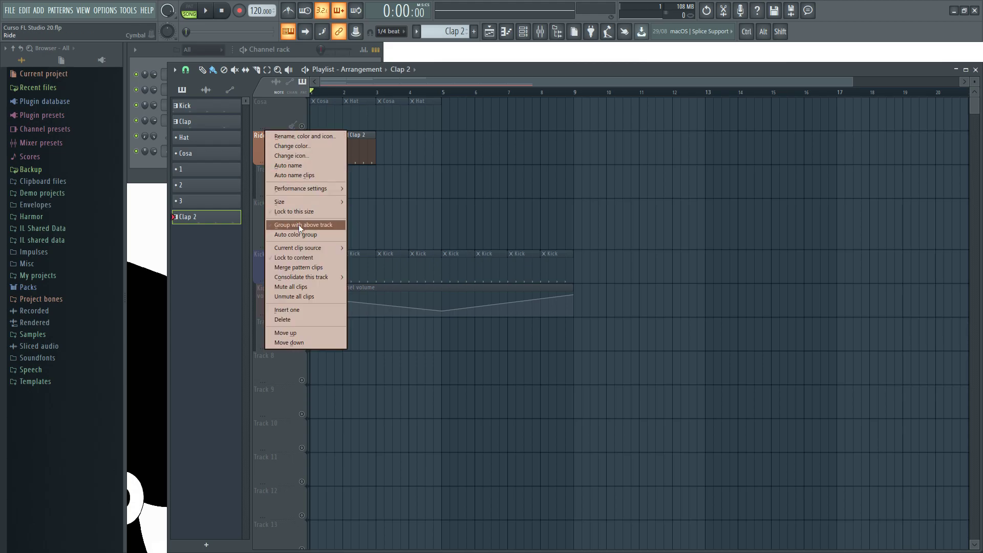
click(303, 266)
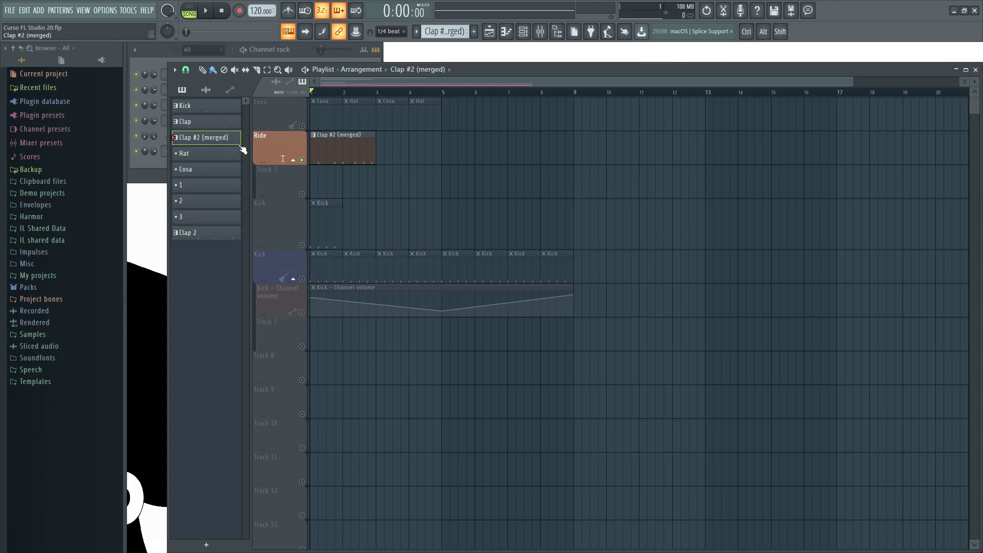
Place Clap and Clap 2 clips in bars 1 and 2 of the track below Ride, and delete both clips again.
drag(208, 141, 341, 142)
click(213, 123)
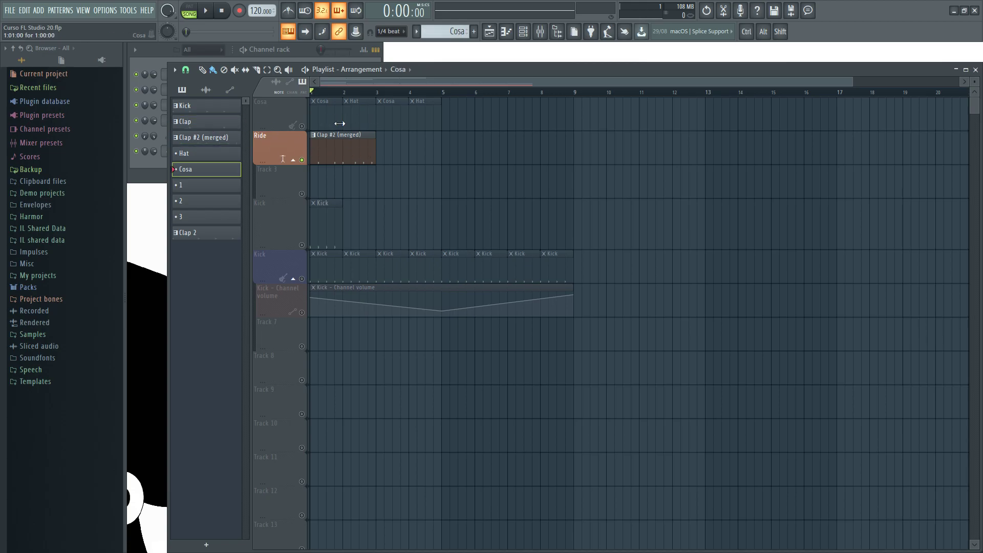
drag(309, 182, 327, 179)
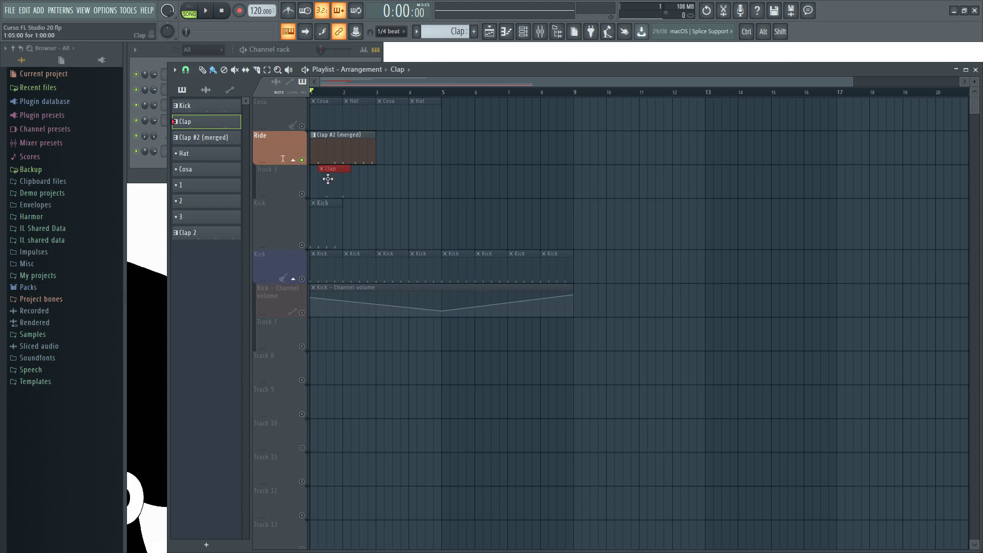
click(204, 233)
click(348, 186)
click(302, 194)
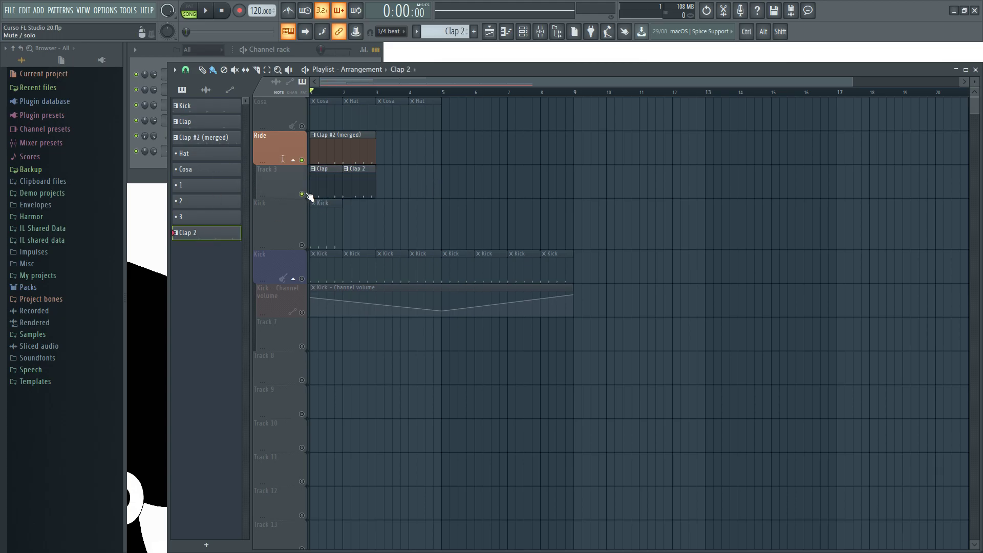
right_click(363, 180)
right_click(324, 182)
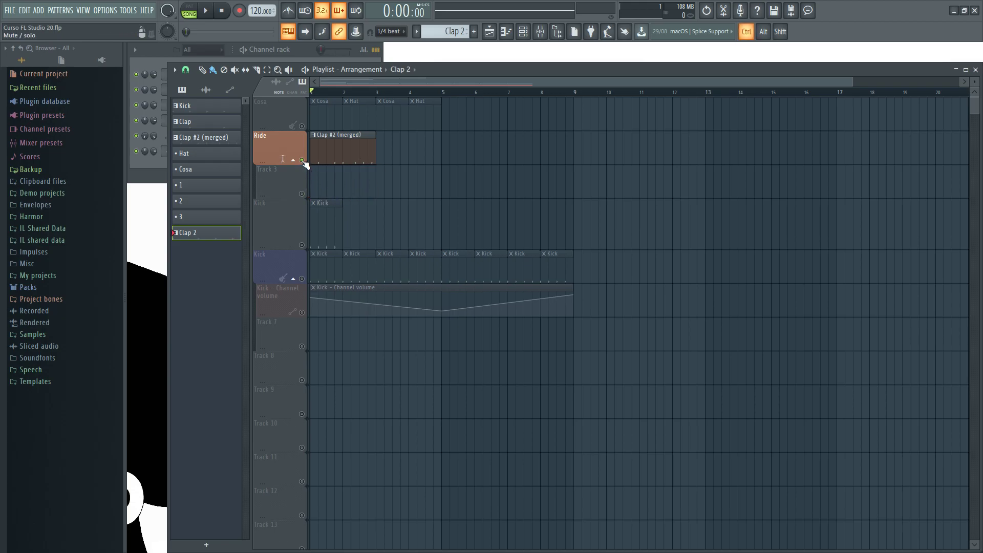
Take the Ride track out of solo, play the arrangement briefly, and place the Uno audio clip at bar 3 of that track.
right_click(302, 161)
key(space)
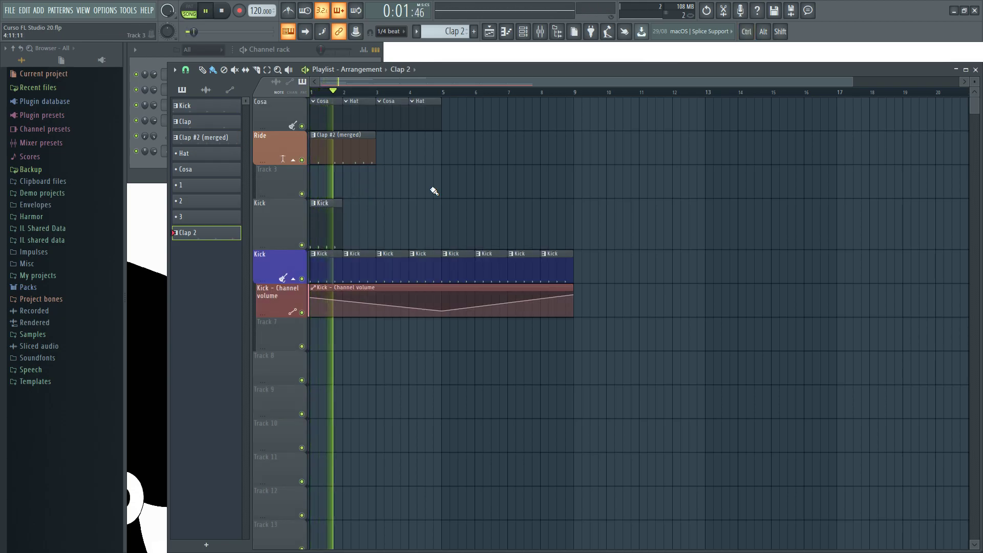
click(205, 89)
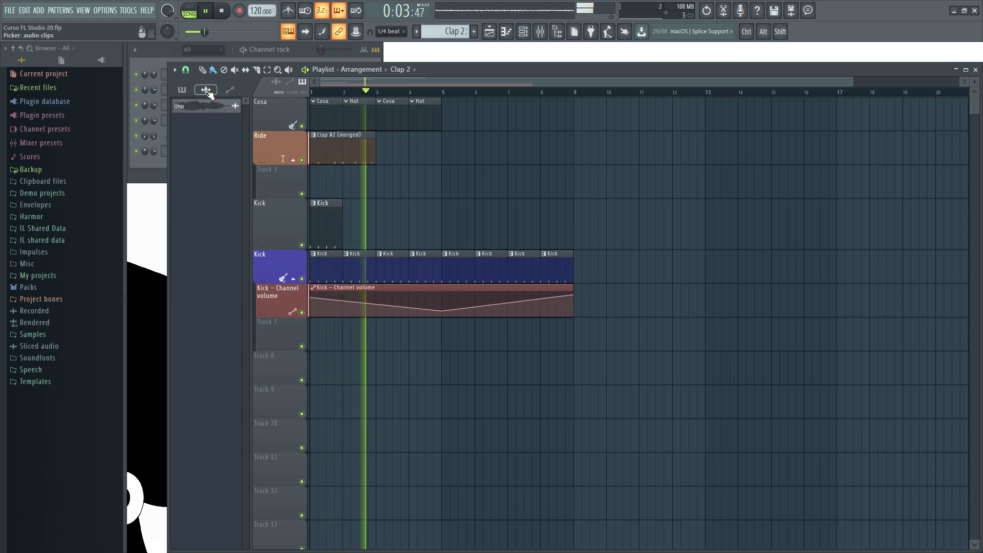
key(space)
mouse_move(375, 338)
mouse_down()
mouse_move(410, 341)
mouse_move(399, 338)
mouse_move(409, 152)
mouse_up()
scroll(391, 193, up, 2)
Try to consolidate the Ride track from the track start with the track soloed, and undo the change.
right_click(274, 133)
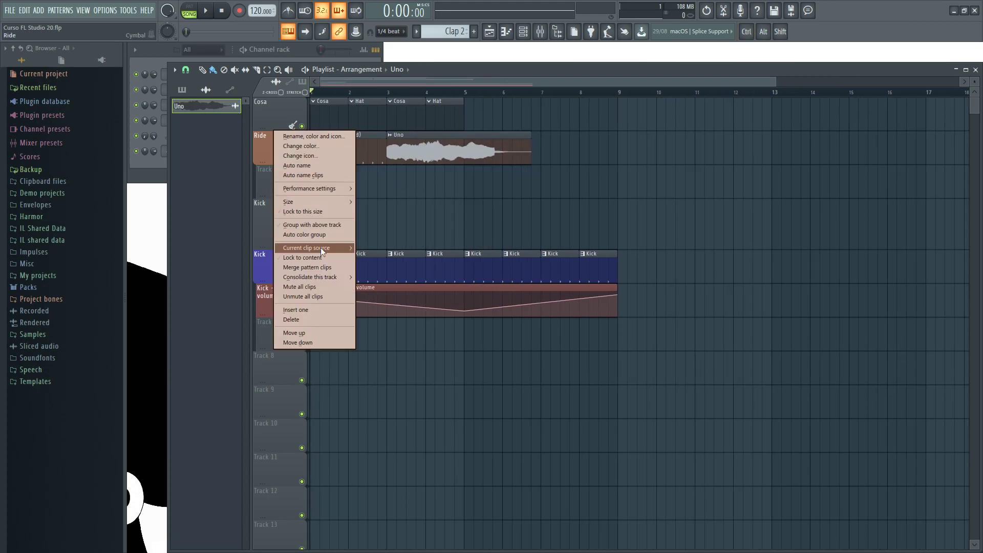
mouse_move(324, 278)
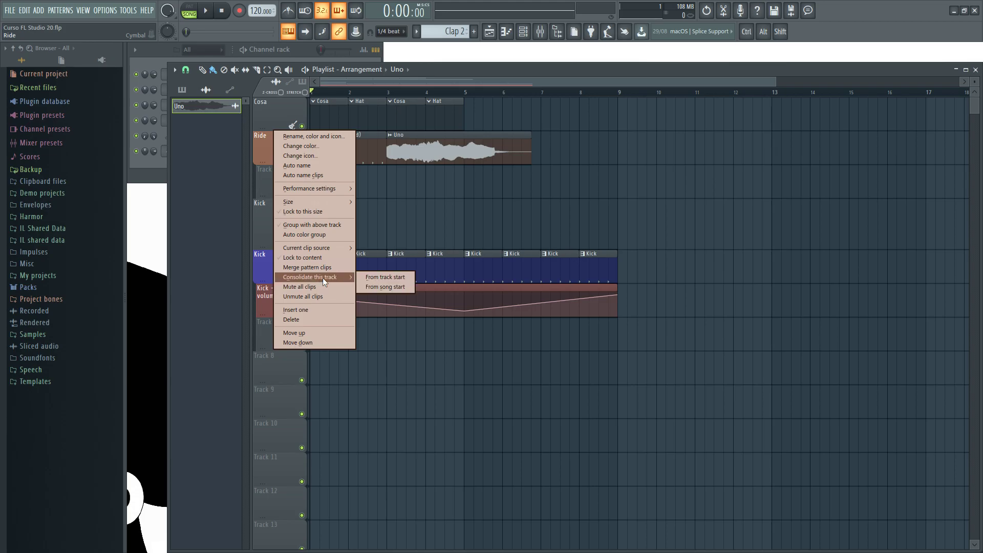
click(389, 278)
ctrl+click(302, 161)
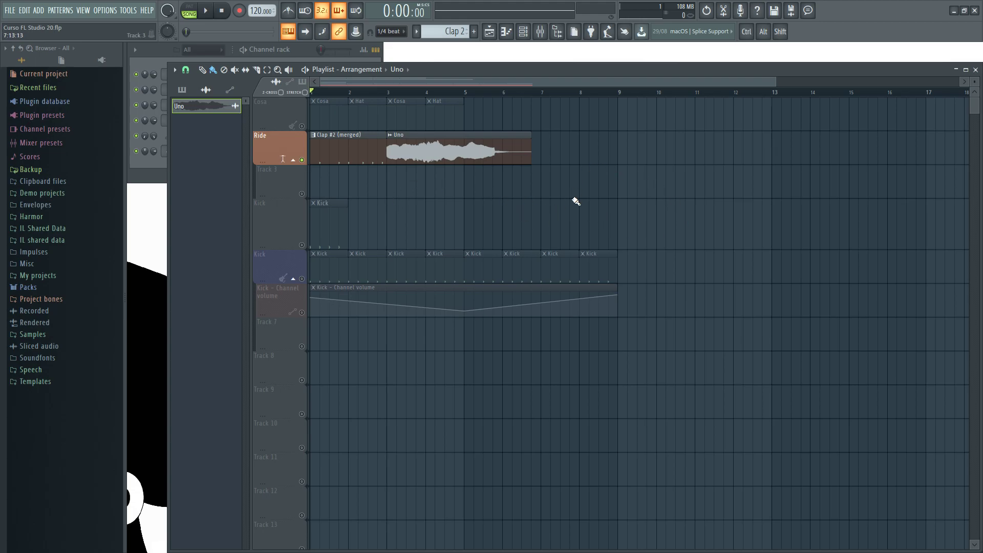
key(ctrl+z)
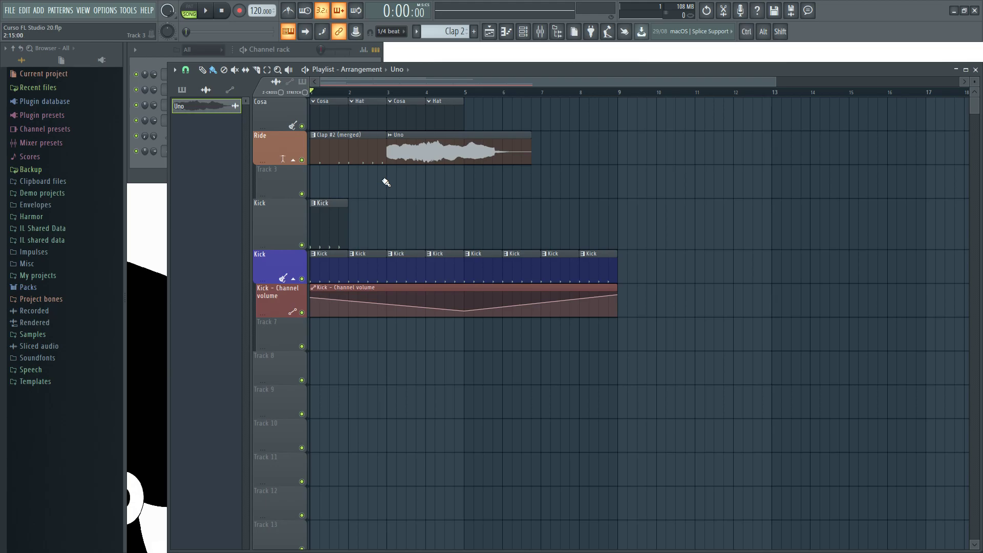
Examine the current clip sources available for the Ride track.
mouse_move(409, 148)
mouse_down()
mouse_move(495, 147)
mouse_move(401, 146)
mouse_move(412, 145)
mouse_up()
right_click(273, 149)
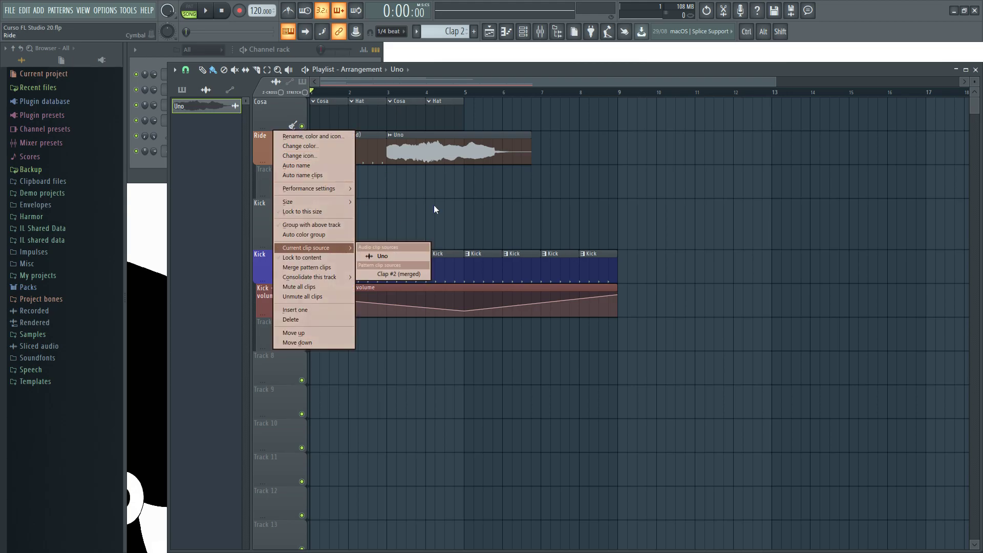
click(366, 188)
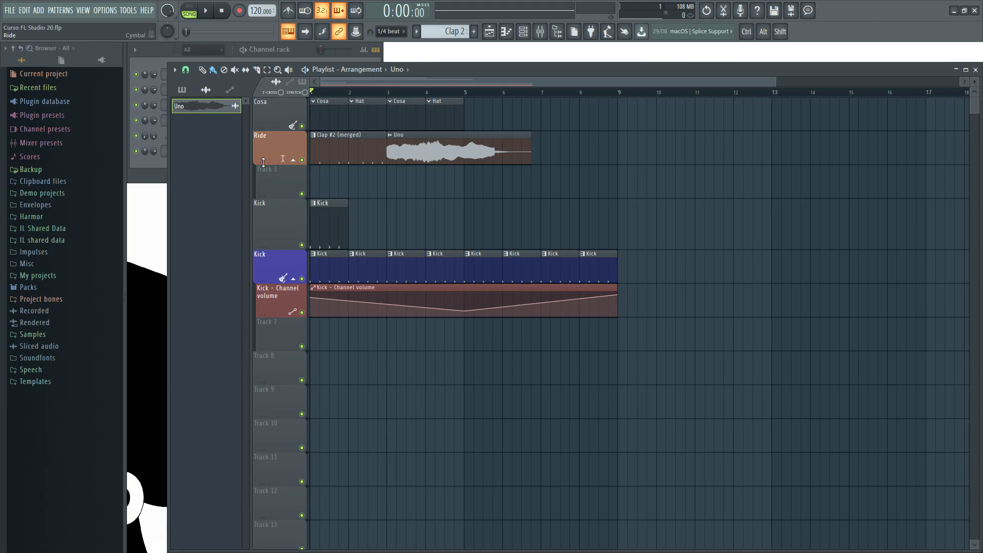
Examine the playlist clips at different horizontal and vertical zoom levels.
scroll(392, 107, up, 3)
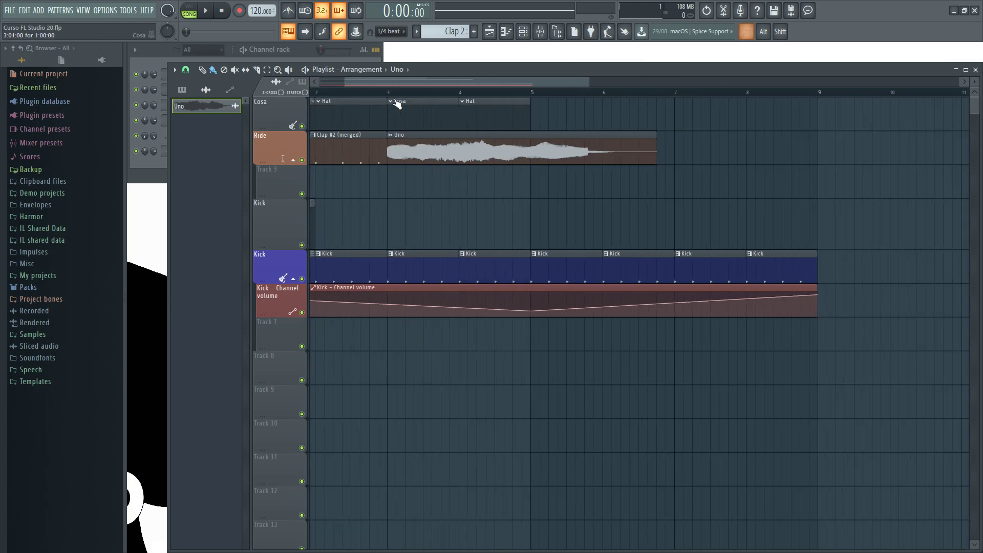
scroll(353, 97, left, 2)
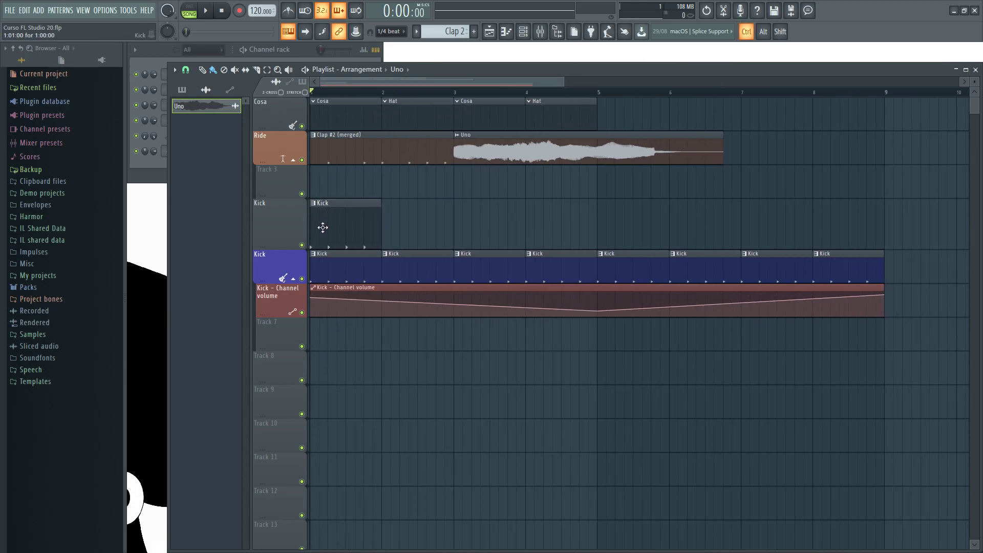
scroll(329, 213, up, 5)
scroll(321, 227, up, 3)
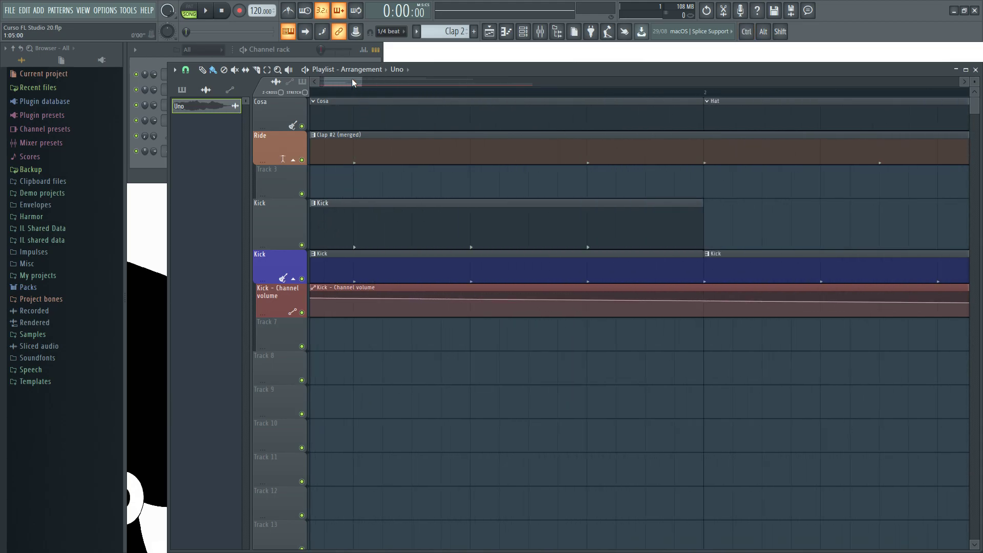
scroll(352, 78, up, 2)
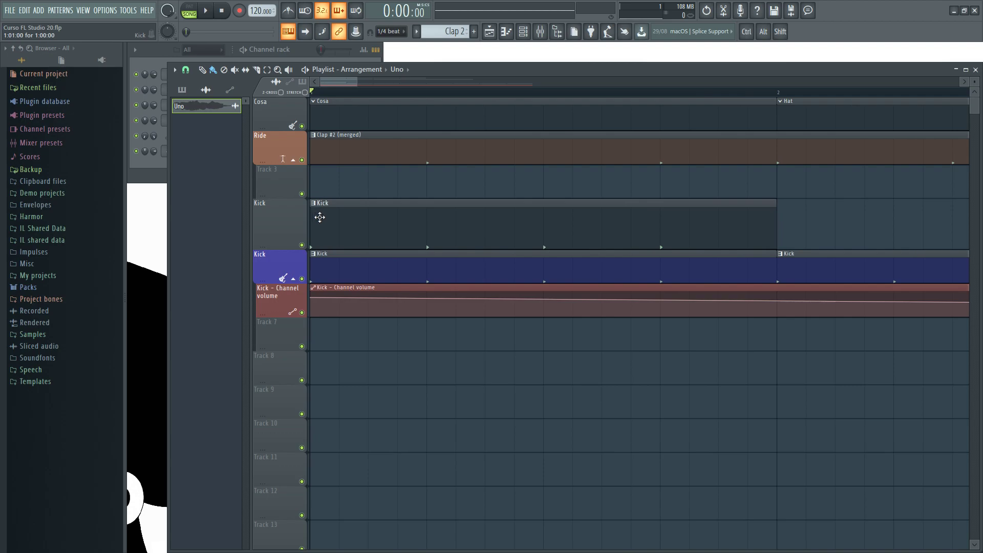
scroll(396, 350, up, 3)
scroll(395, 350, up, 4)
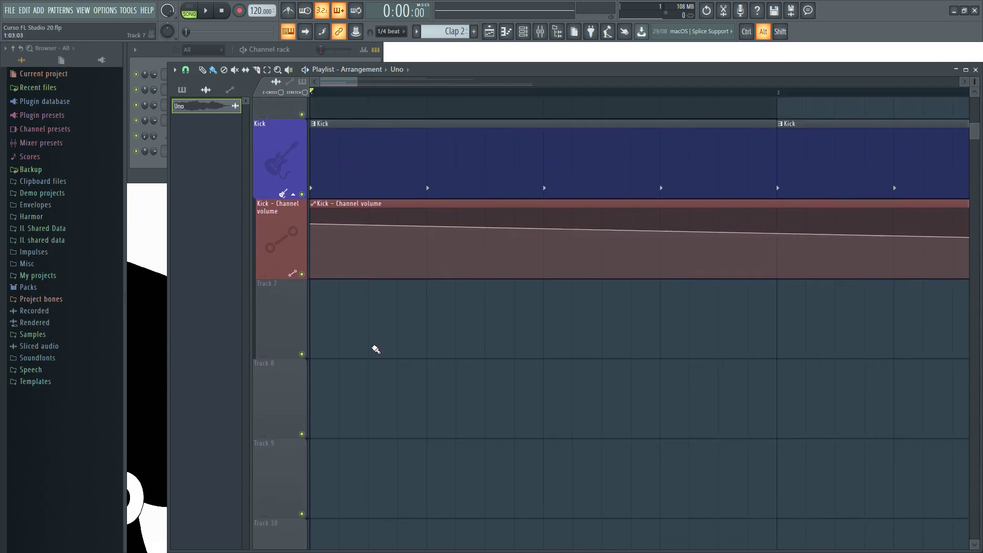
scroll(376, 350, down, 6)
scroll(346, 314, up, 5)
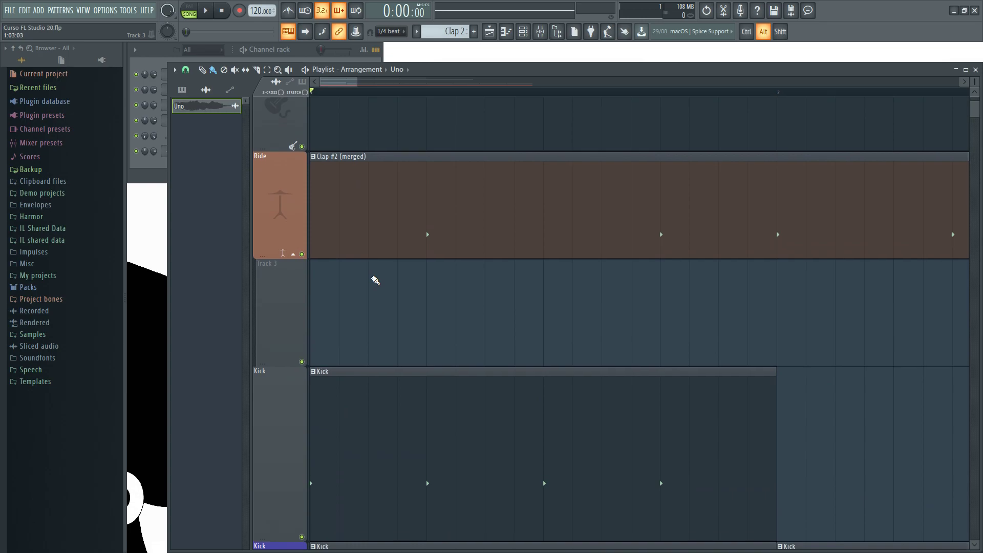
scroll(371, 292, down, 3)
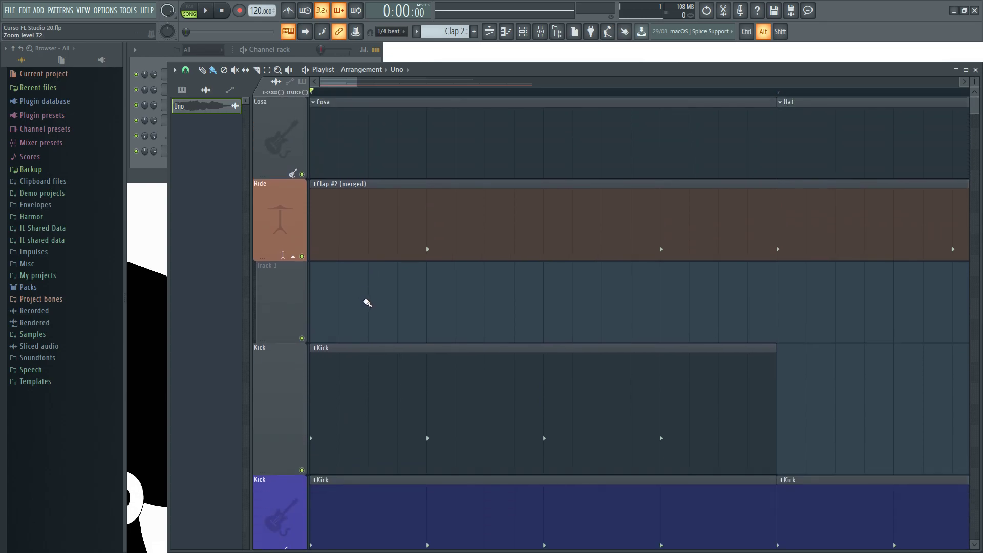
scroll(365, 301, down, 4)
Move the Kick clip on the grey Kick track so that it starts on the second beat of bar 1.
drag(368, 224, 447, 236)
key(shift)
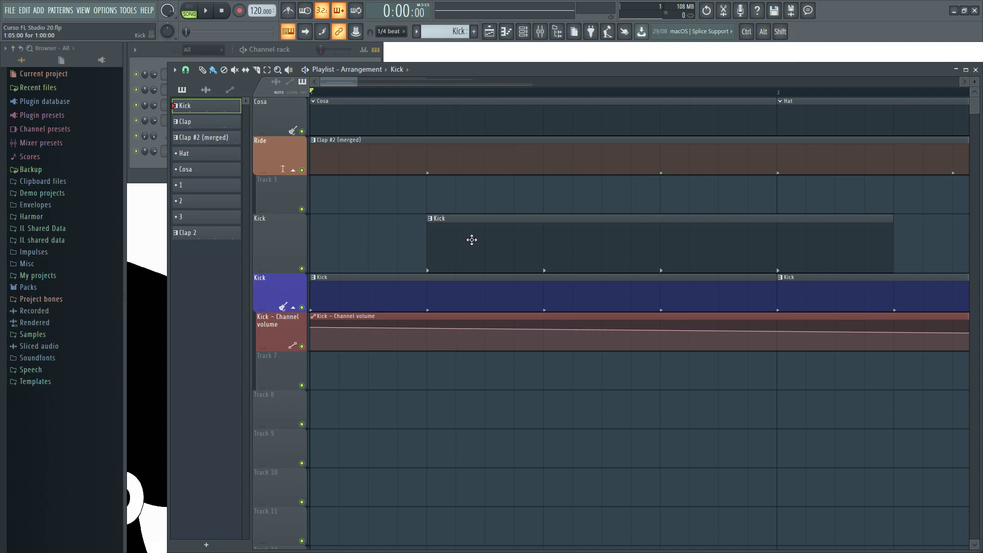
key(shift)
mouse_move(281, 229)
mouse_down()
mouse_move(281, 359)
mouse_move(280, 243)
mouse_up()
key(shift)
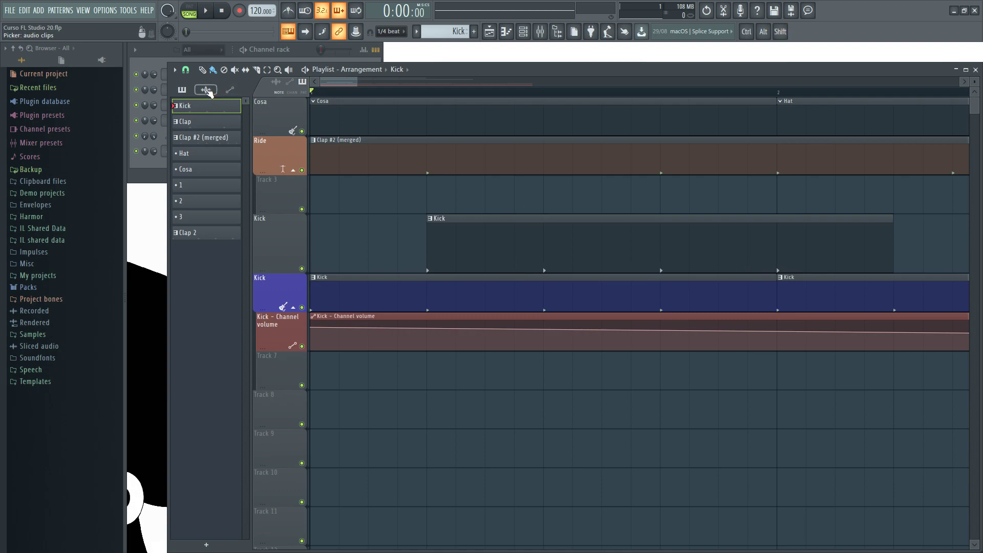
Place the Uno audio clip on Track 8, starting on the second beat of bar 1.
click(206, 90)
click(439, 422)
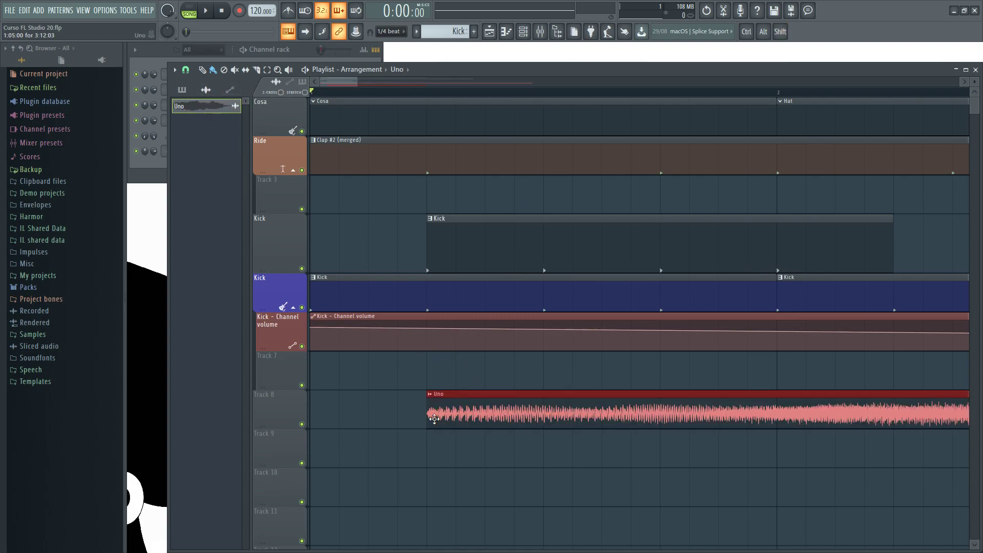
scroll(540, 454, down, 5)
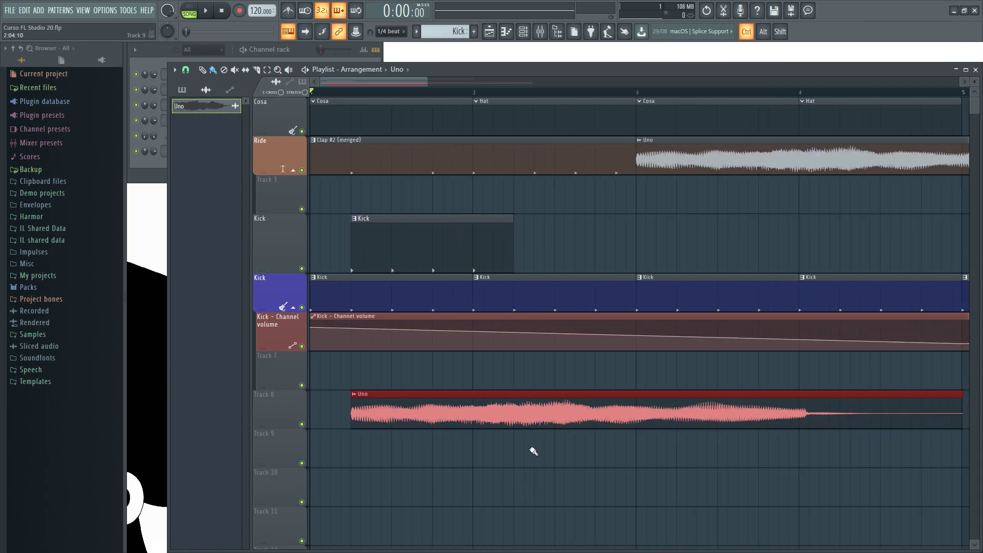
Duplicate the Uno clip from Track 8 onto Track 9 and undo the copy.
drag(460, 410, 561, 449)
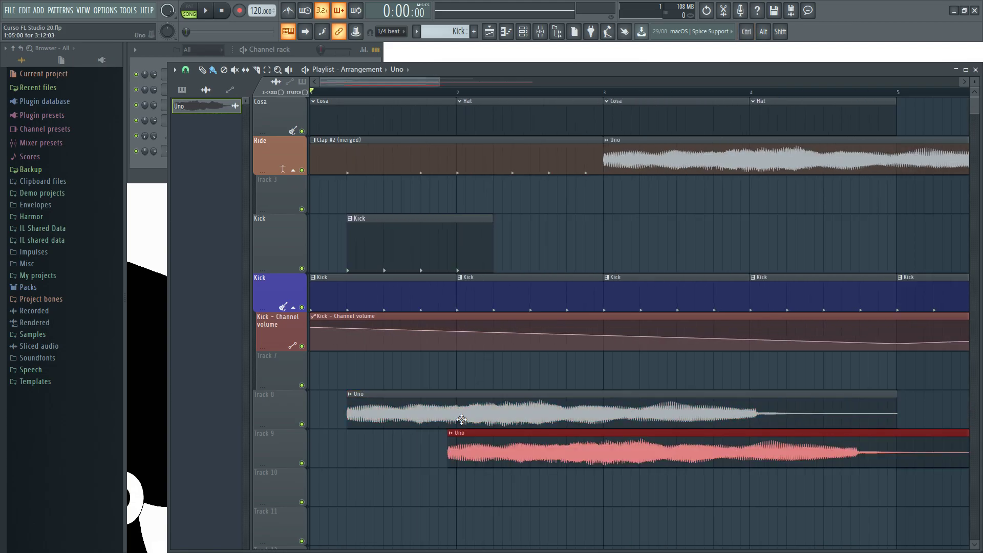
key(ctrl+z)
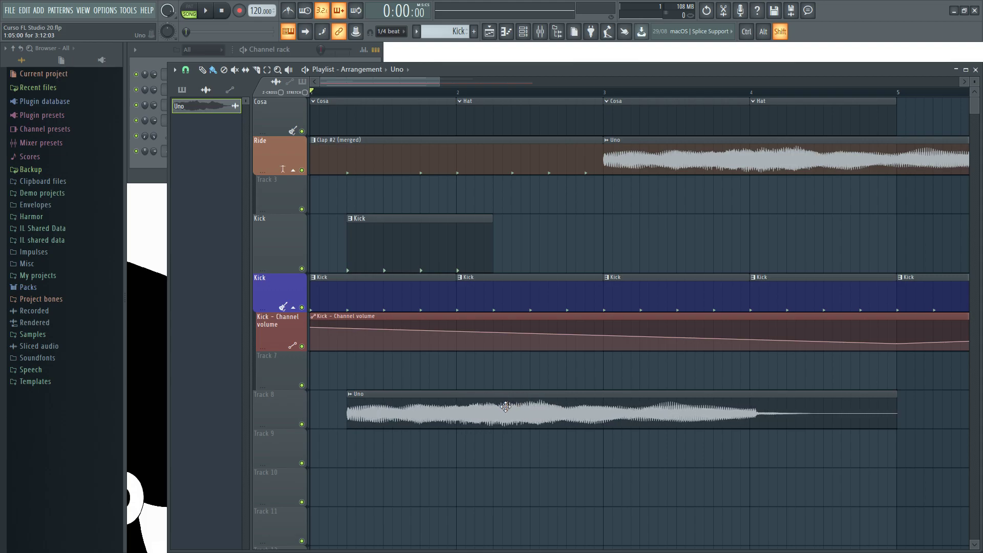
Slip the audio content inside the Track 8 Uno clip earlier and return it to its original position.
click(247, 71)
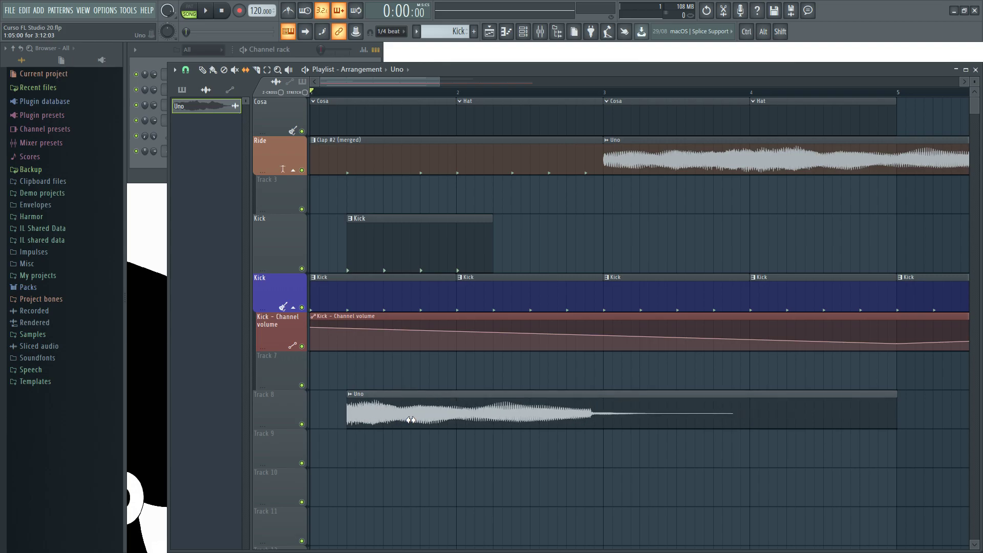
mouse_move(895, 391)
mouse_down()
mouse_move(638, 415)
mouse_move(450, 415)
mouse_move(889, 409)
mouse_up()
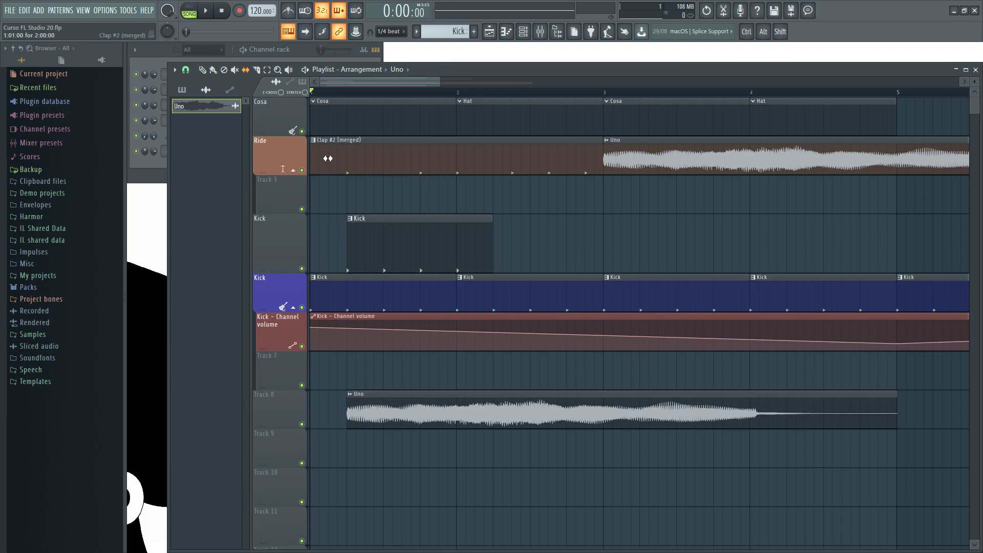
Slice the Track 8 Uno clip at bar 2 and move the second part so that it starts at 2:08:00.
click(258, 70)
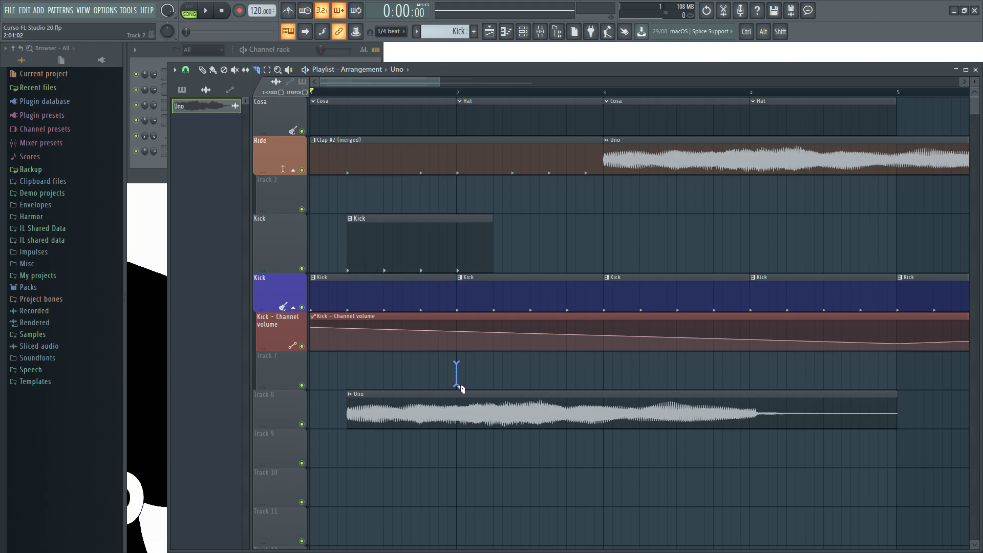
drag(457, 456, 457, 454)
click(203, 70)
drag(485, 412, 549, 415)
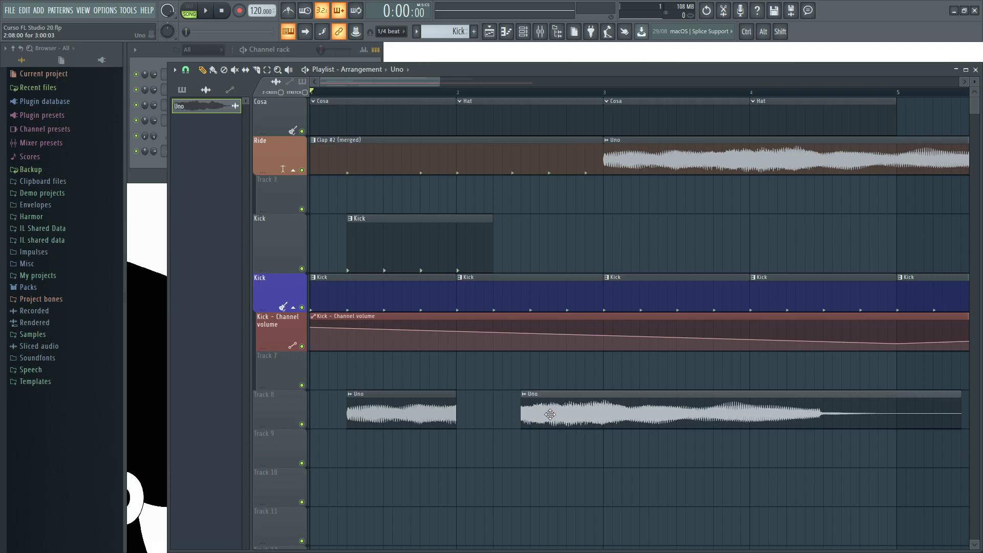
Slip the audio content earlier inside the first Uno slice on Track 8, and solo that track.
click(246, 70)
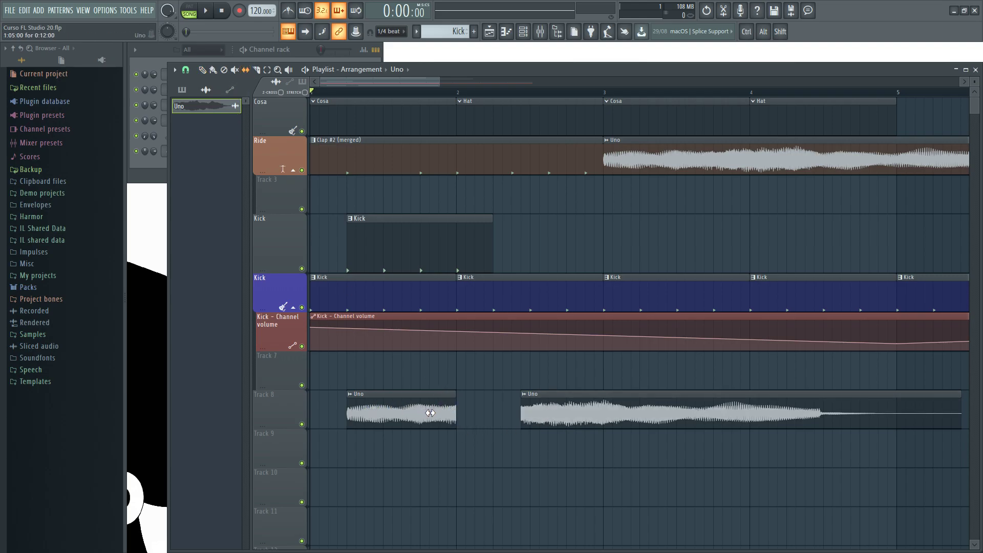
drag(432, 412, 359, 414)
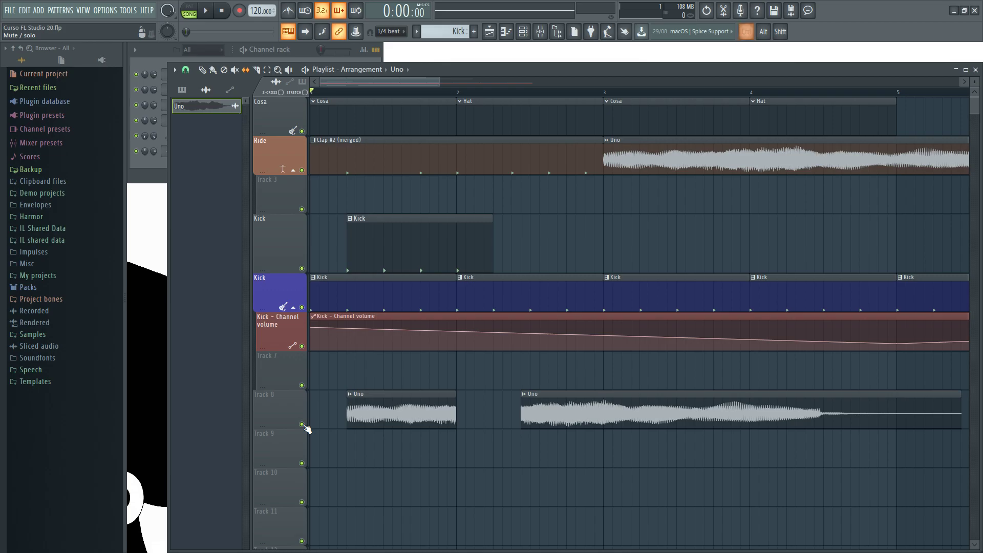
ctrl+click(302, 424)
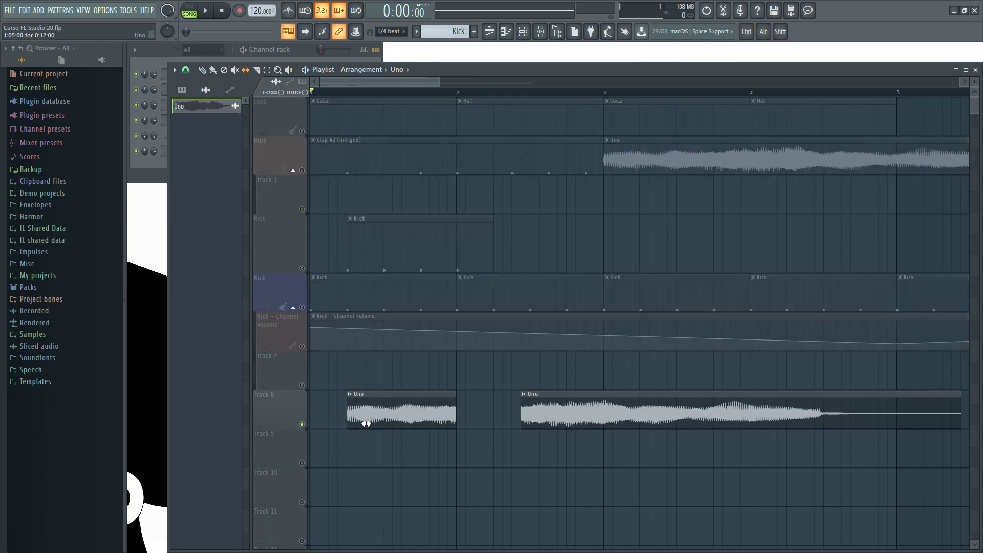
Toggle Track 8's solo off and on again, and audition its first Uno slice from beat 2 of bar 1.
ctrl+click(302, 424)
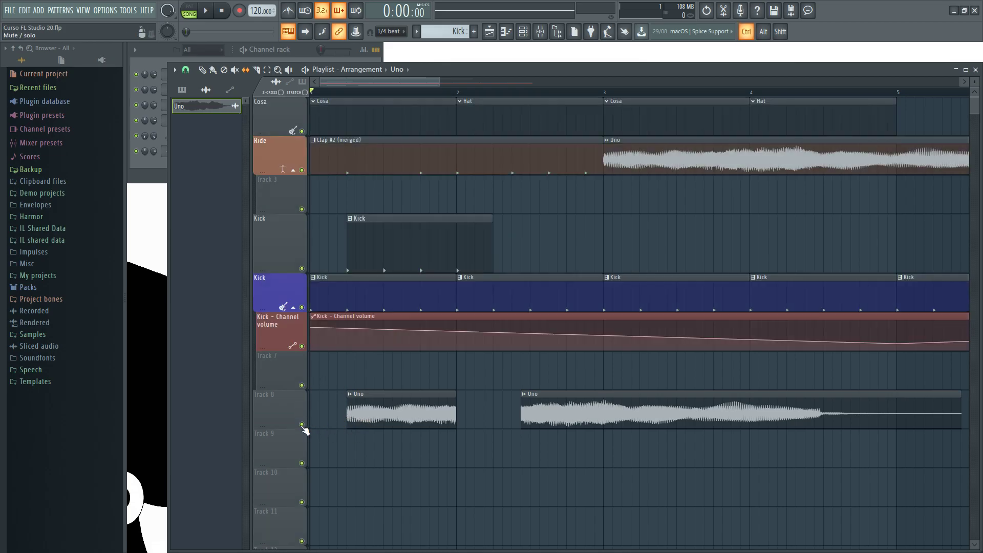
ctrl+click(302, 424)
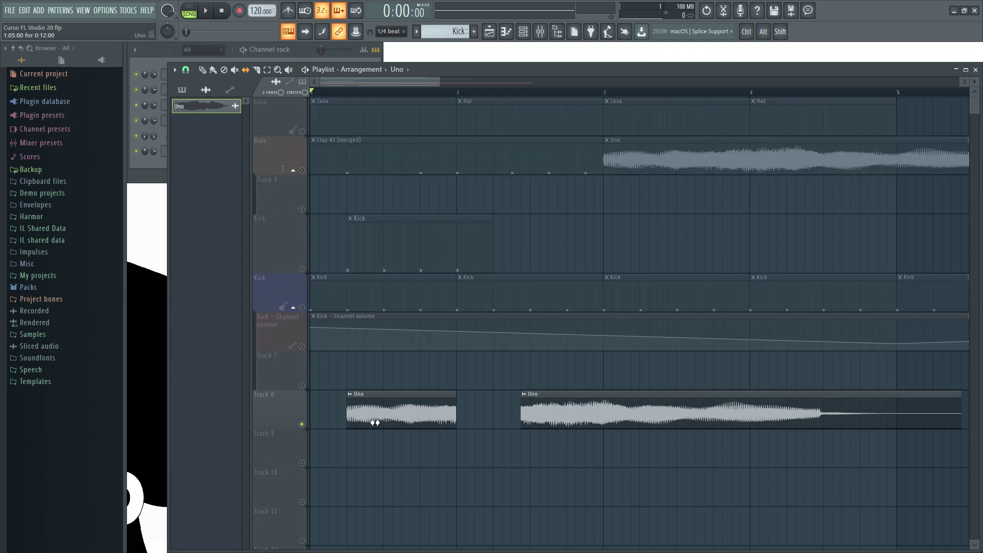
click(349, 95)
key(space)
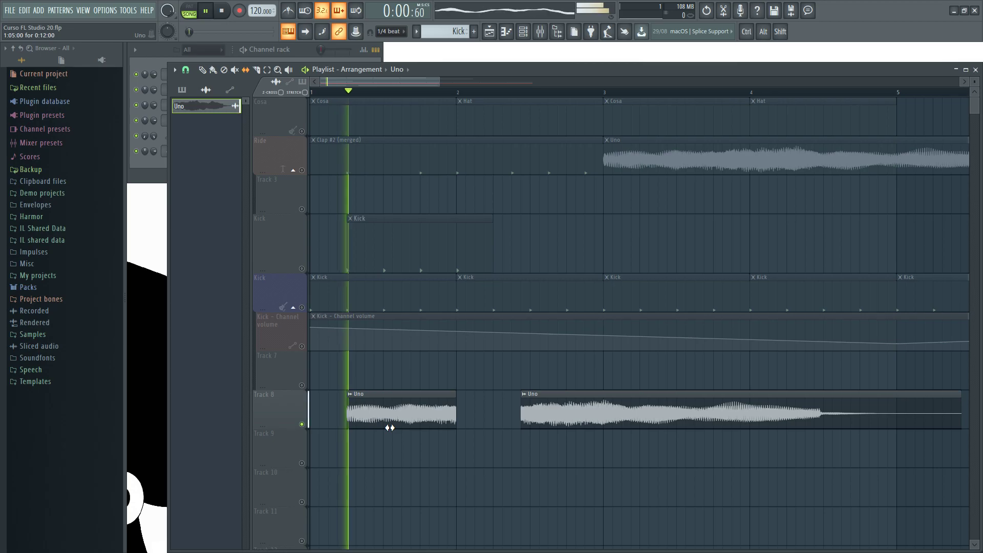
key(space)
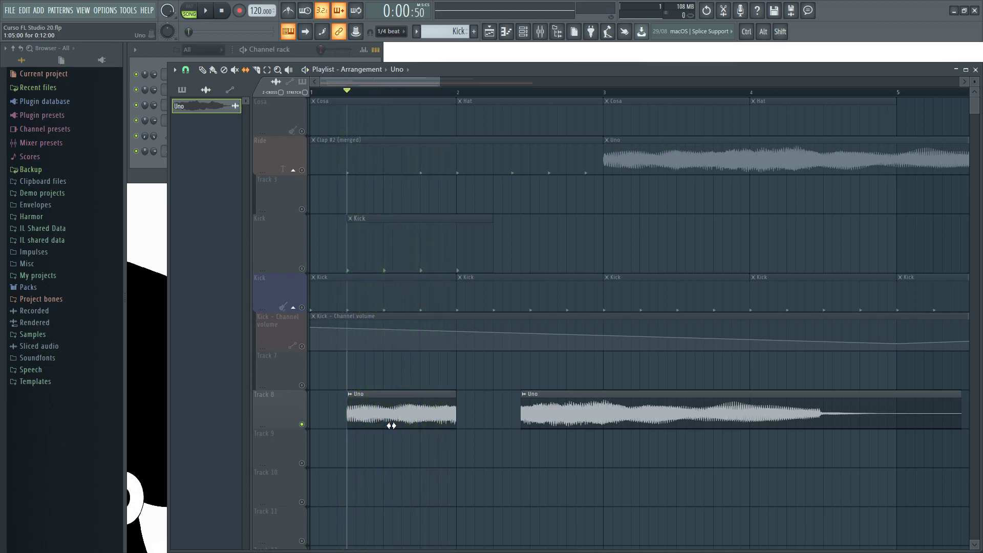
key(space)
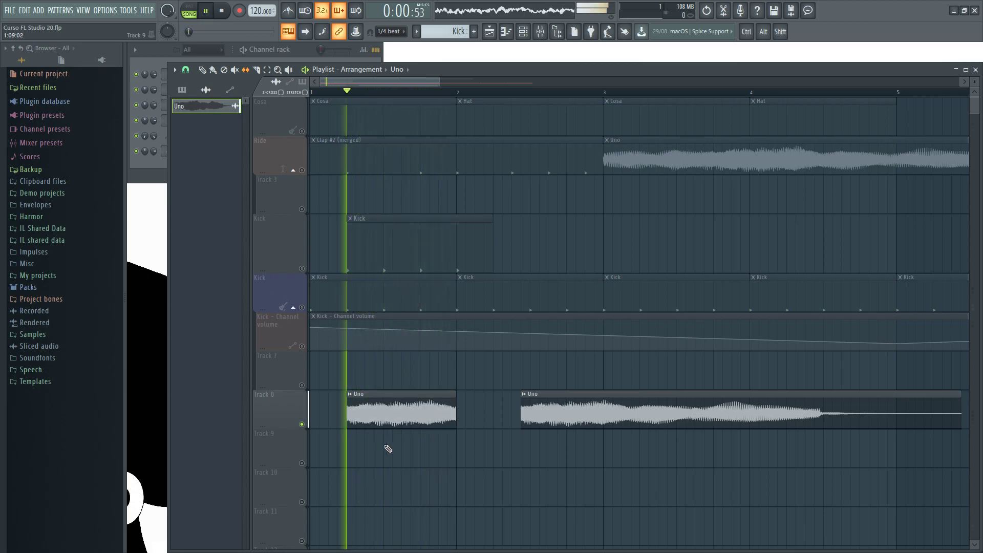
key(space)
Extend the first Uno slice on Track 8 to a length of 0:13:00 and slip its audio content earlier during playback.
mouse_move(456, 412)
mouse_down()
mouse_move(398, 413)
mouse_move(465, 413)
mouse_up()
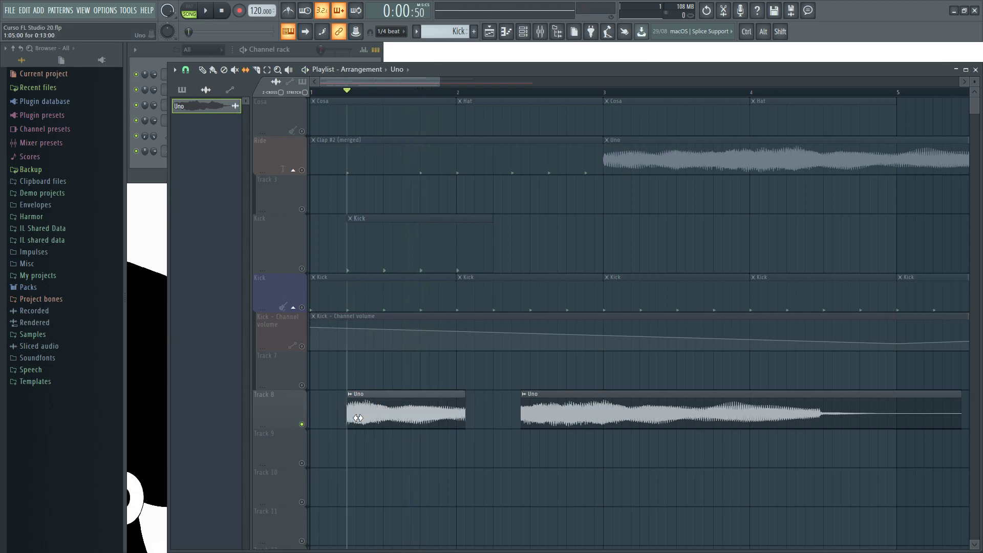
key(space)
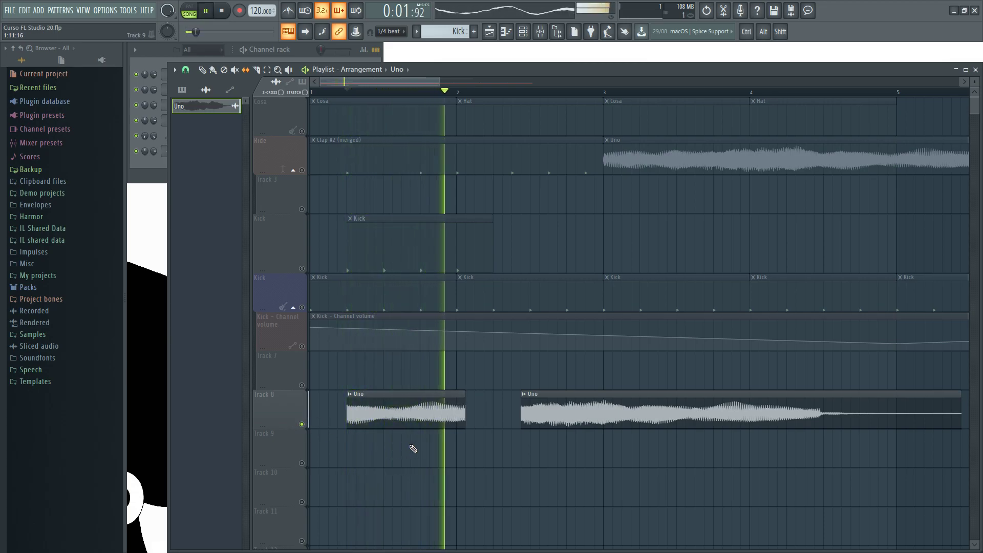
drag(437, 422, 348, 423)
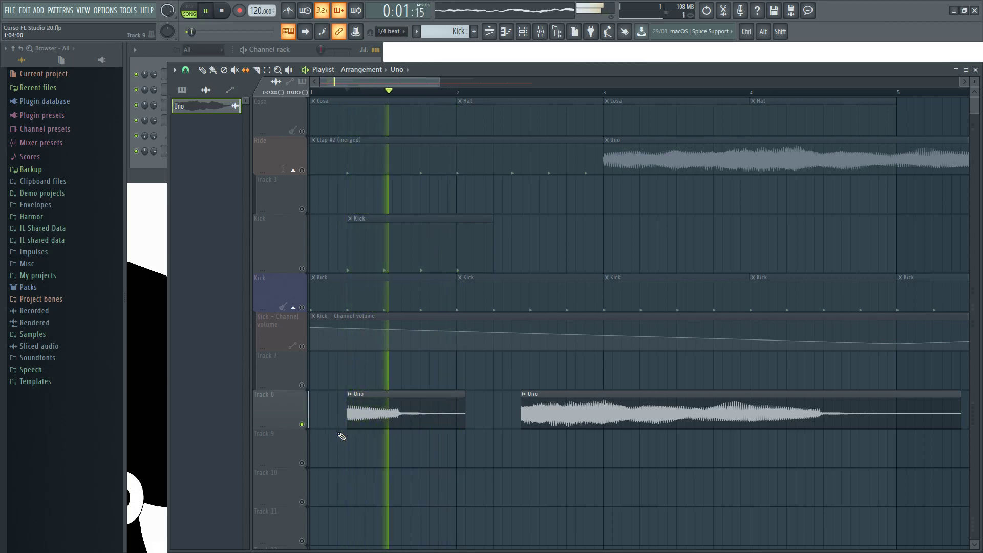
key(space)
Slip the first Uno slice's audio further back until only its quiet tail is inside, and audition the result repeatedly.
drag(408, 421, 380, 416)
key(space)
key(space)
key(space)
key(space)
key(space)
key(space)
key(space)
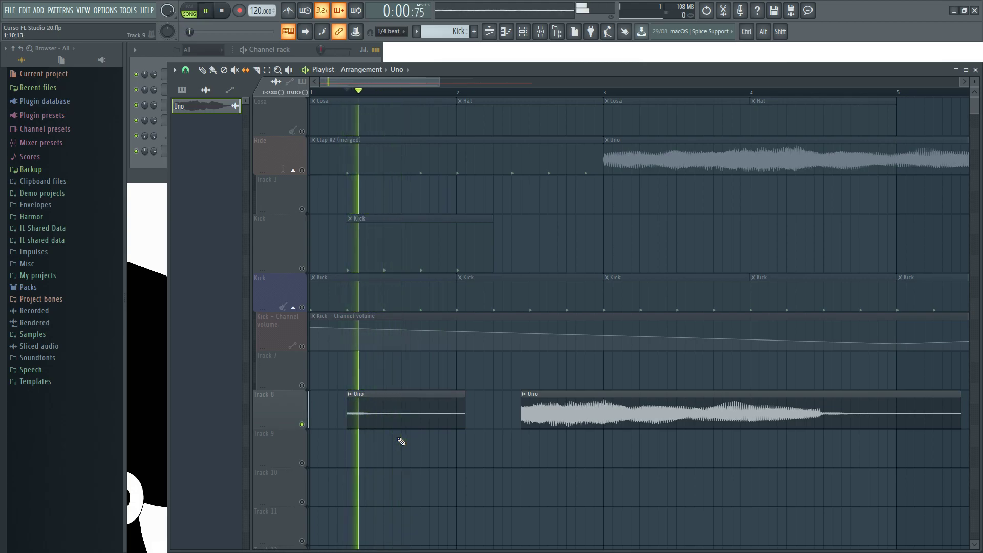
key(space)
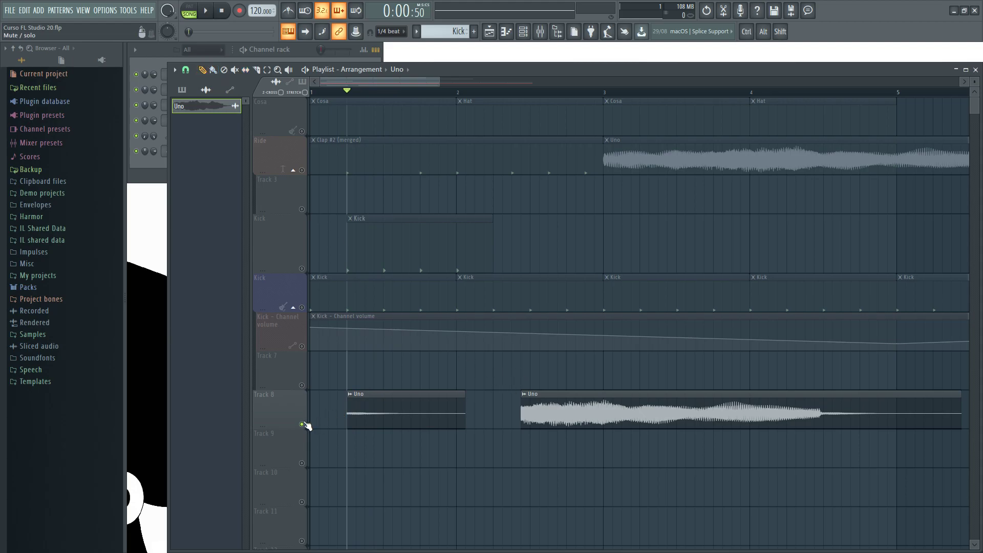
Turn off the solo on Track 8 and delete both Uno slices from that track.
scroll(494, 369, down, 2)
scroll(493, 369, down, 1)
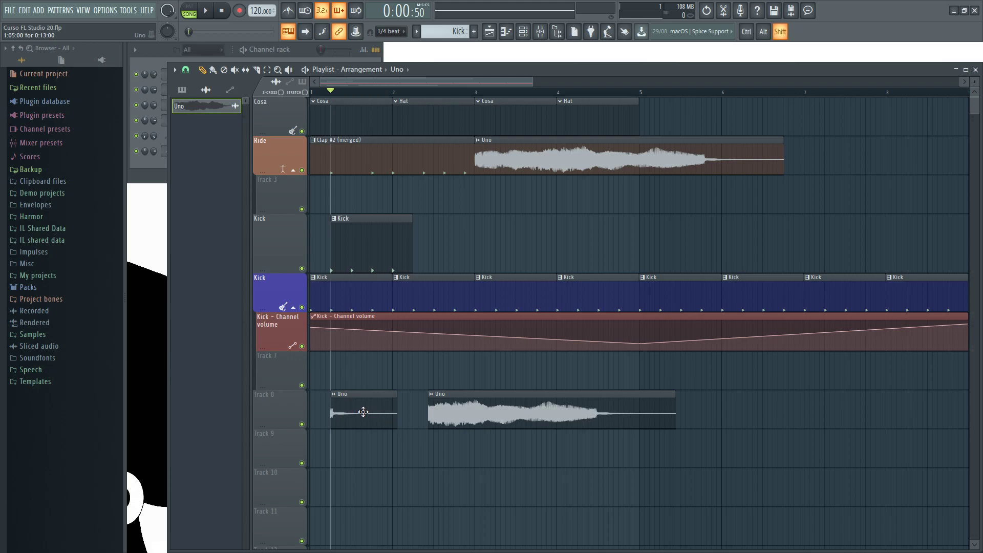
right_click(444, 416)
right_click(389, 415)
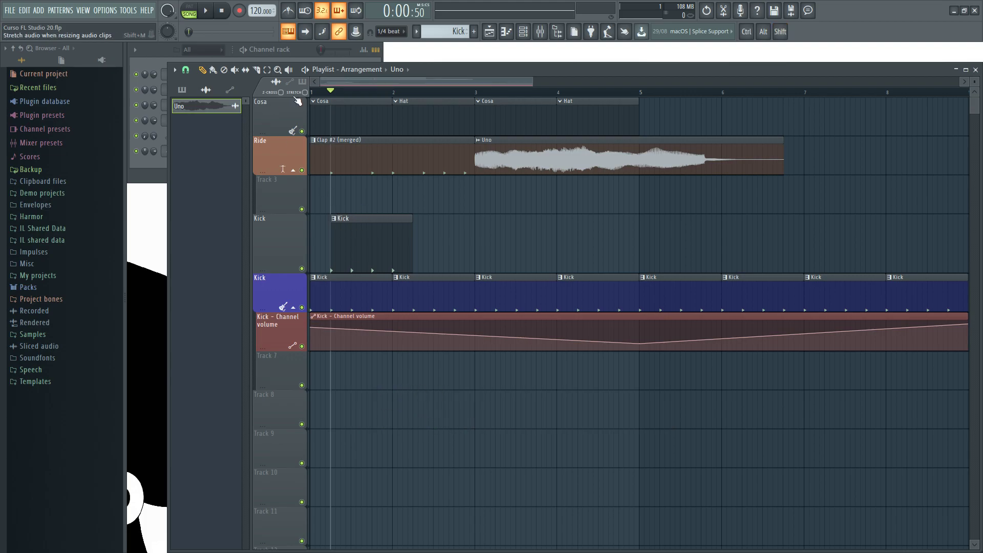
Switch the playlist focus to pattern clips and automation clips, and back to audio clips.
click(303, 83)
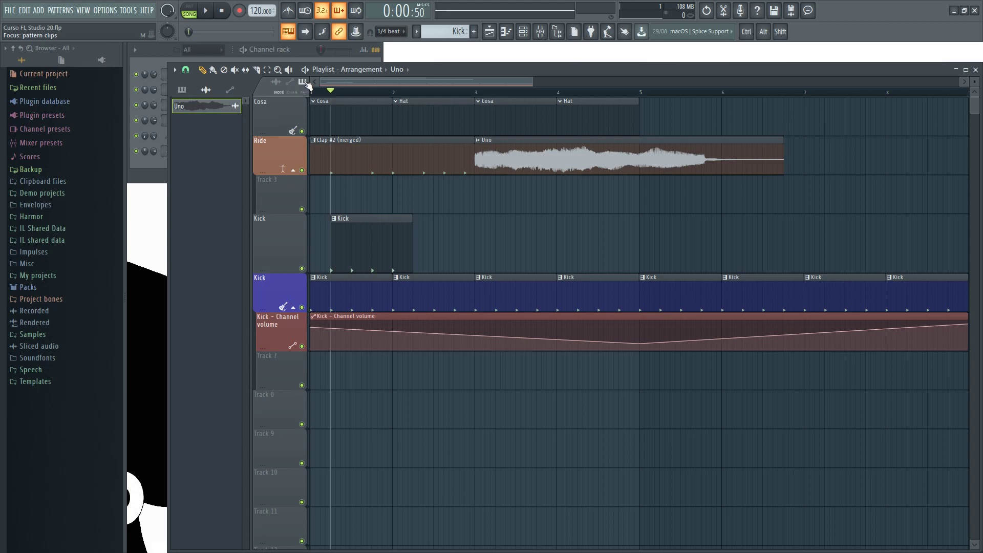
click(291, 83)
click(294, 85)
Move the Uno clip from the Ride track to Track 7 and time-stretch its audio to end at about 6:14.
scroll(377, 97, up, 3)
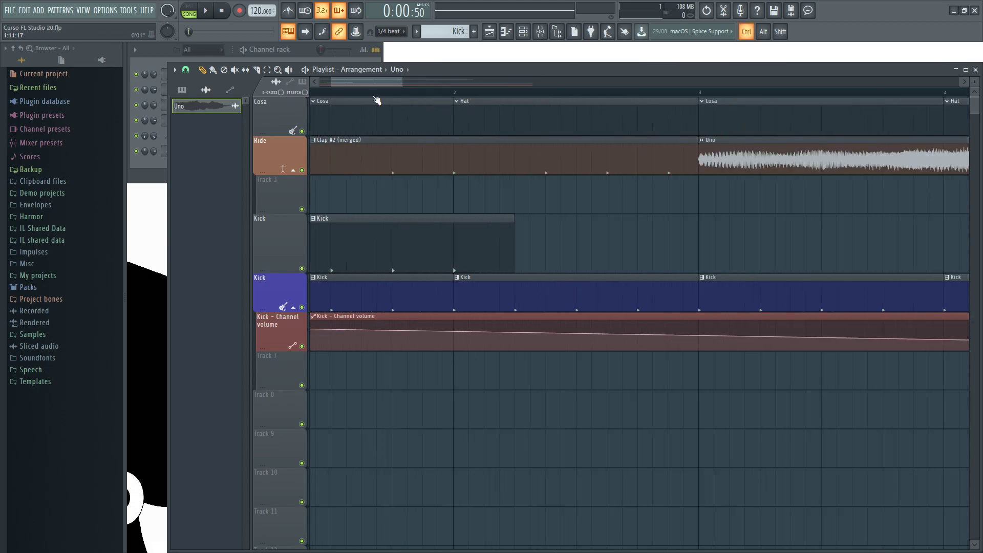
click(324, 91)
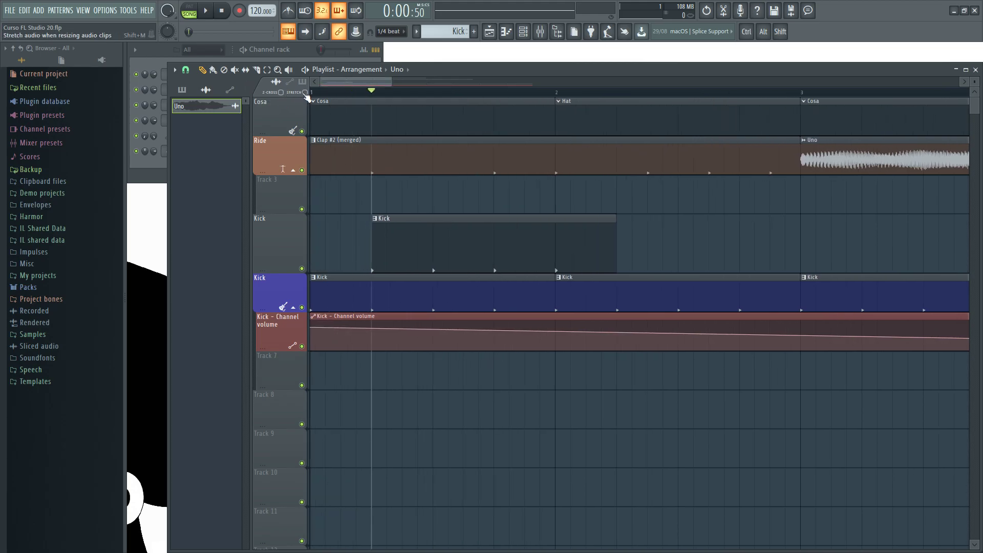
drag(819, 163, 388, 398)
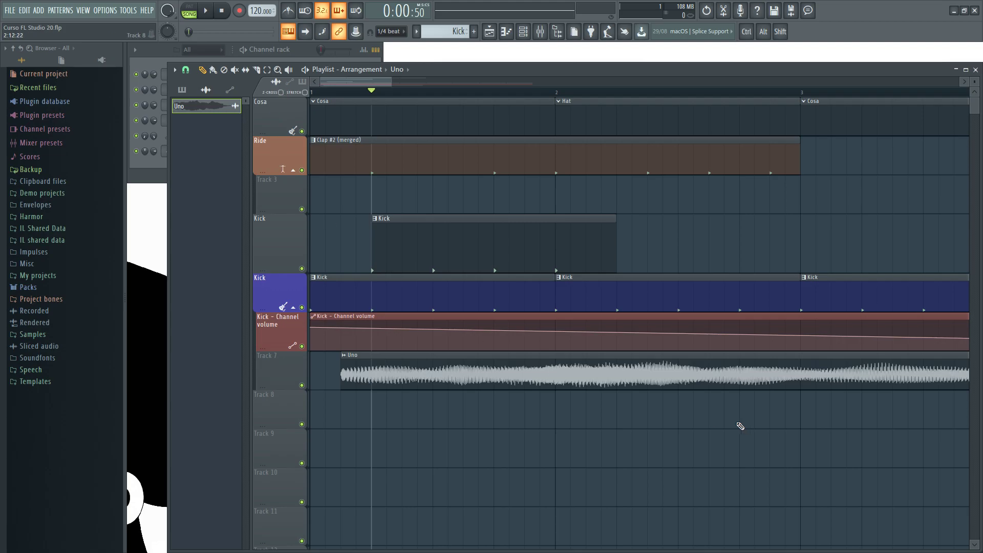
scroll(548, 426, down, 5)
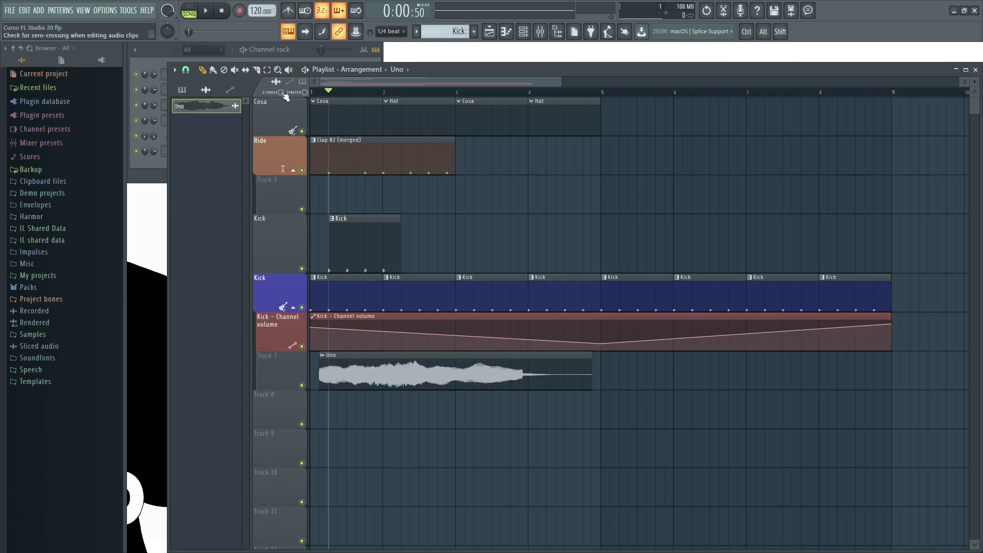
drag(598, 380, 738, 420)
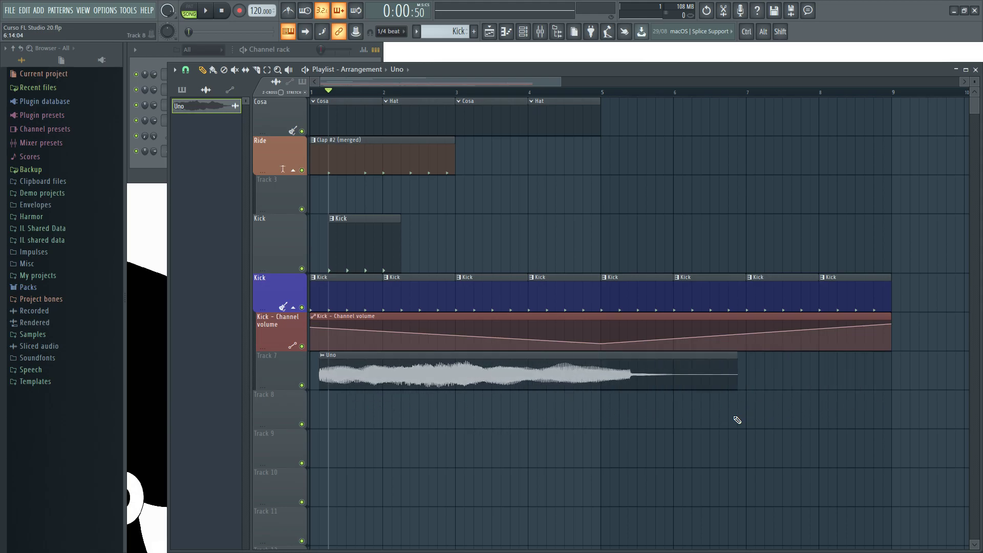
Move the bar 4 Kick clip to the upper Kick track and arrange that track's clips at bars 1 and 2, the second half a bar long.
drag(544, 300, 600, 238)
key(F6)
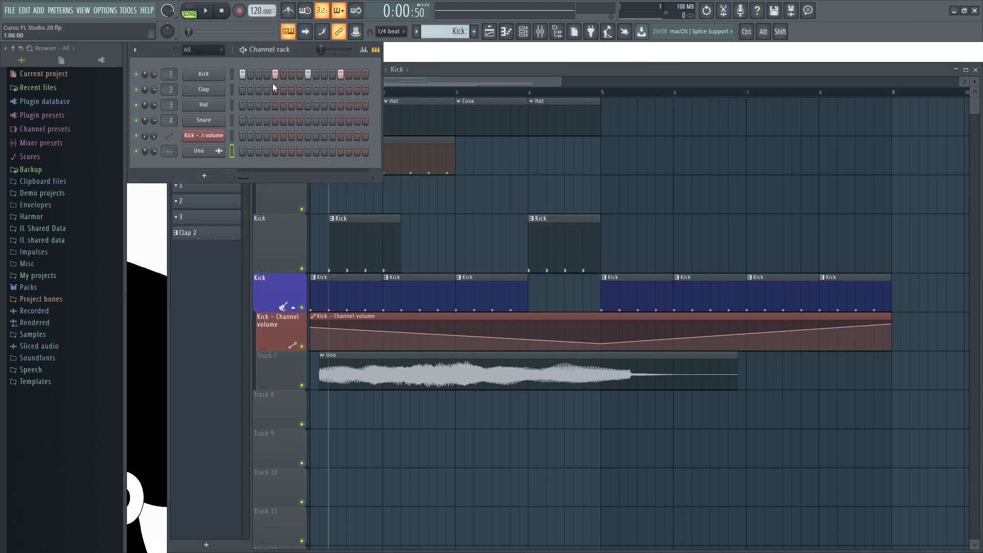
click(619, 229)
drag(599, 251, 367, 244)
drag(427, 256, 399, 259)
Play the arrangement, mute Track 7 and solo the upper Kick track.
key(space)
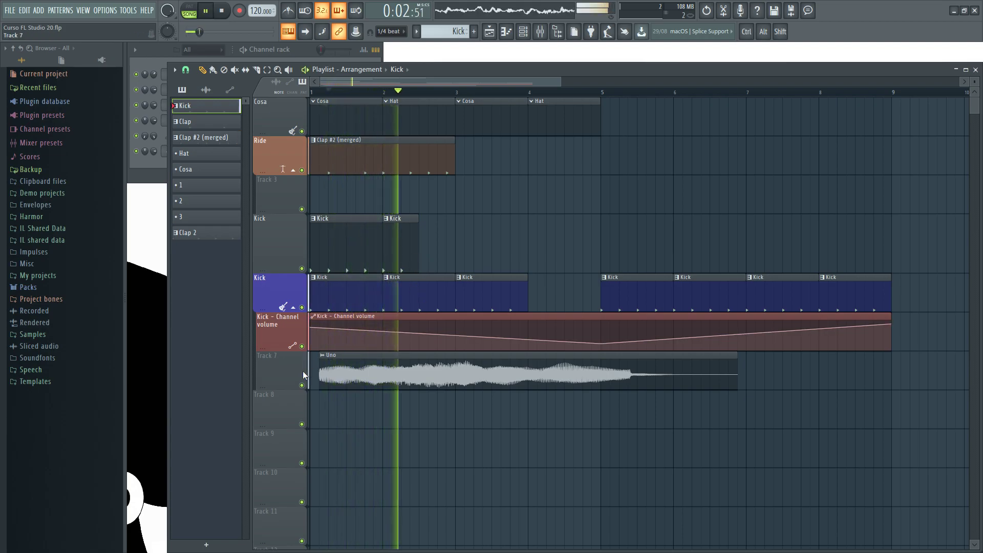
click(302, 386)
key(space)
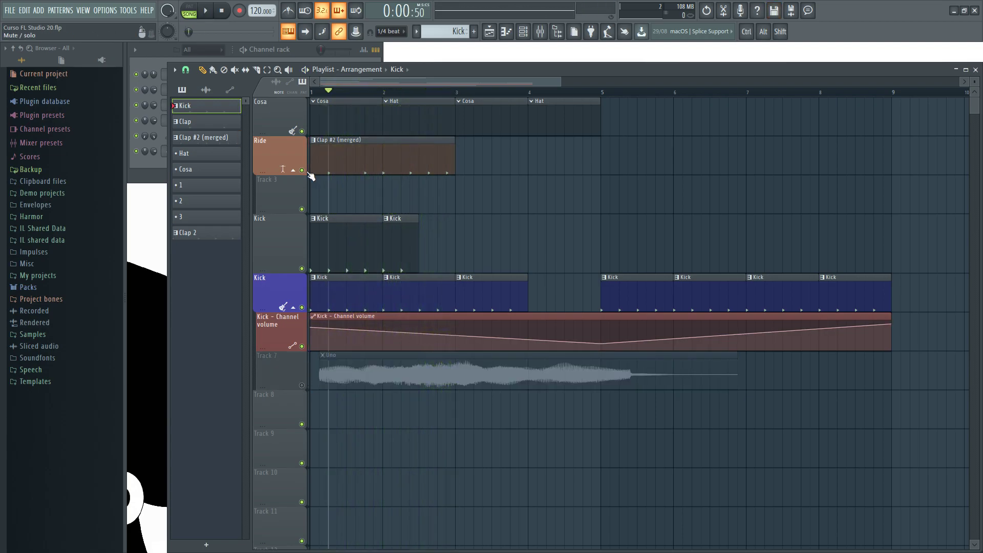
click(301, 170)
ctrl+click(302, 269)
Audition the soloed Kick track, place its second clip in the second half of bar 2, and turn all tracks back on.
key(space)
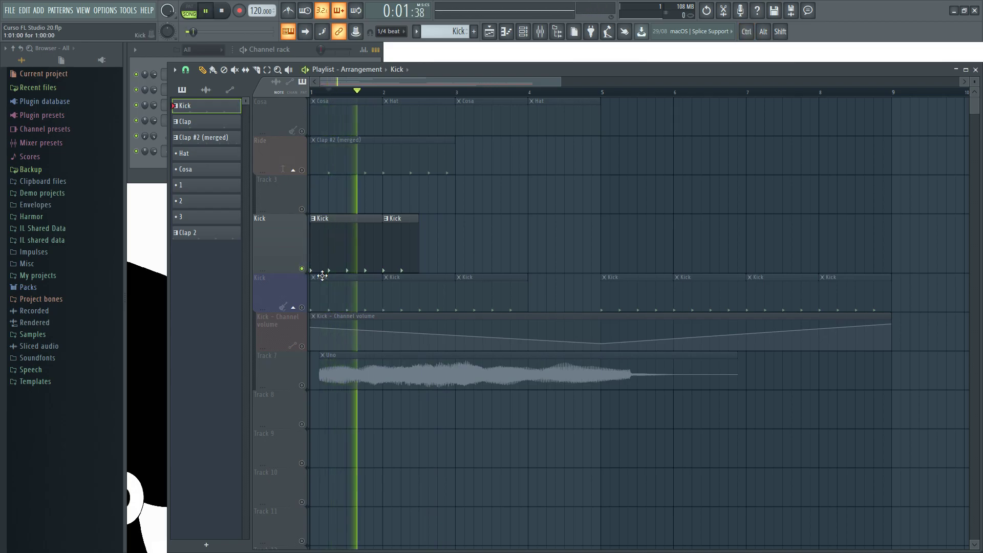
key(space)
drag(418, 237, 436, 260)
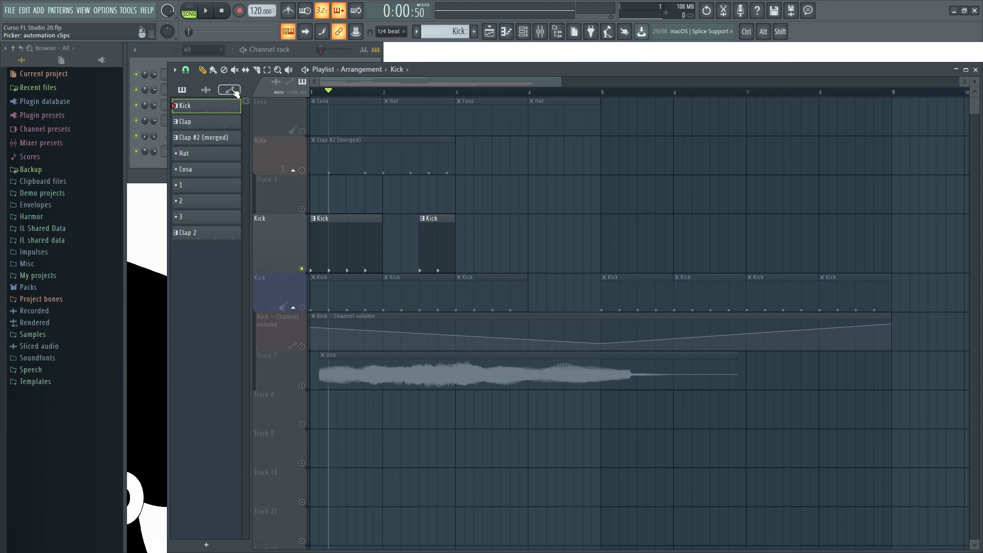
click(304, 308)
Move the Uno clip onto the Kick - Channel volume track at bar 1 and shorten the automation clip to the Uno clip's end.
drag(423, 374, 433, 335)
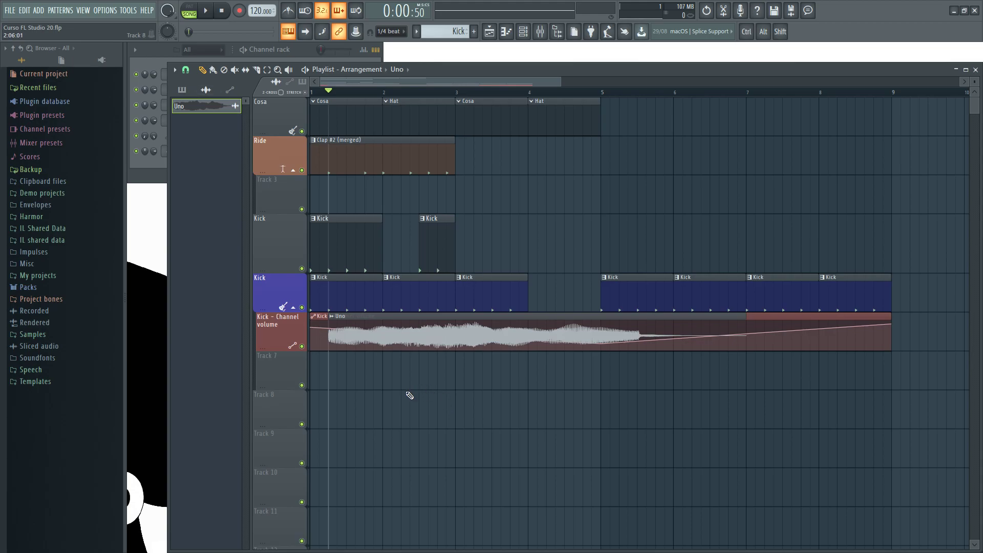
drag(538, 316, 500, 315)
drag(886, 316, 728, 317)
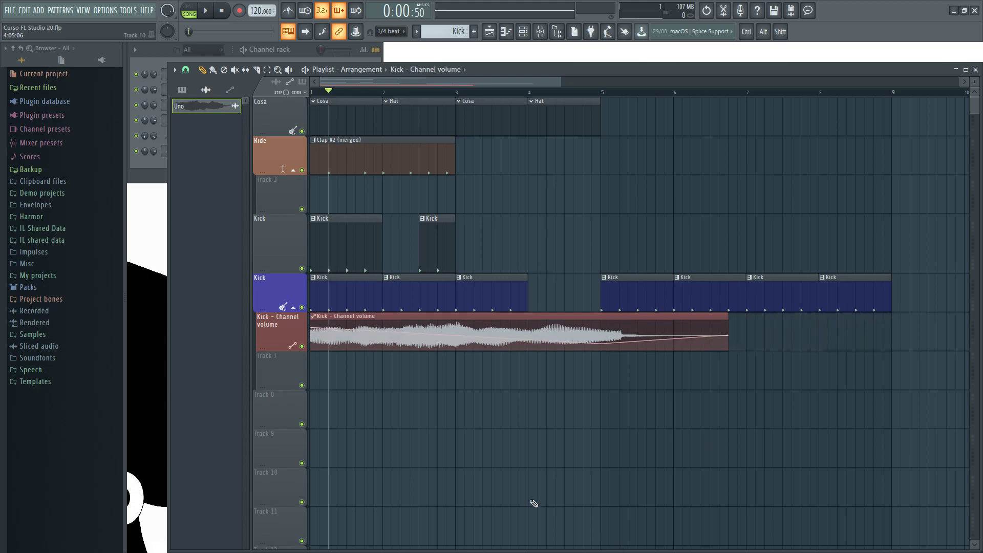
Alternate the focus between the overlapping automation and audio clips, and move the Uno clip back down to Track 7.
click(496, 336)
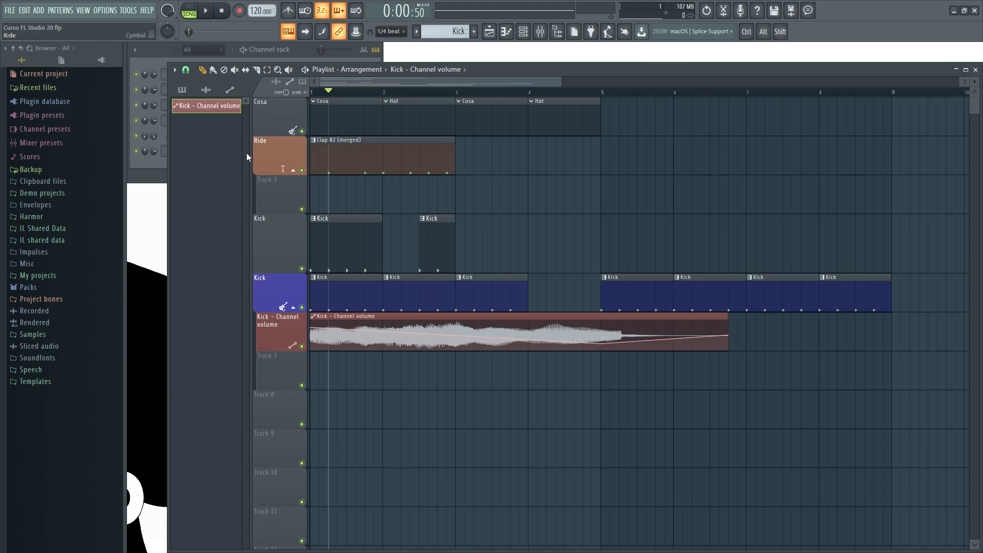
click(207, 91)
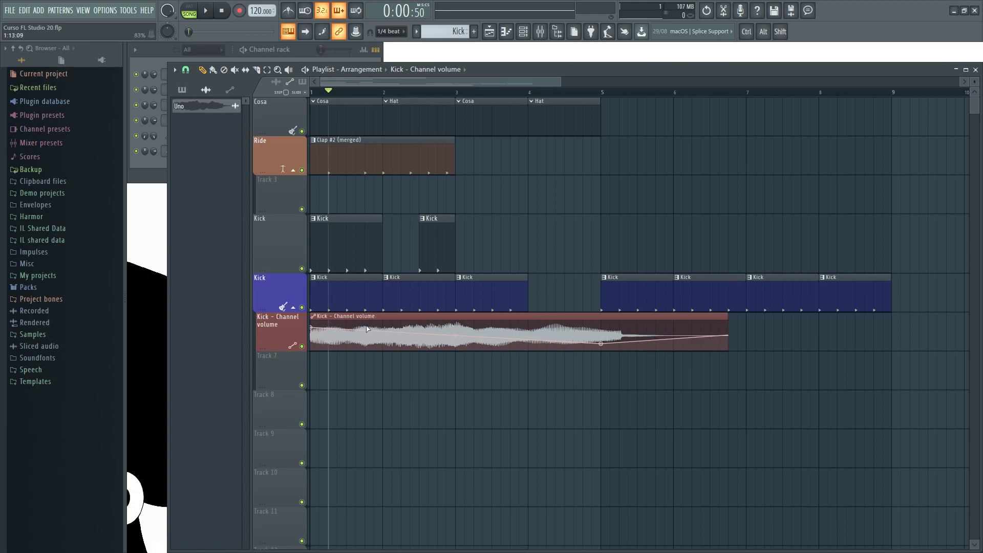
click(230, 90)
click(206, 90)
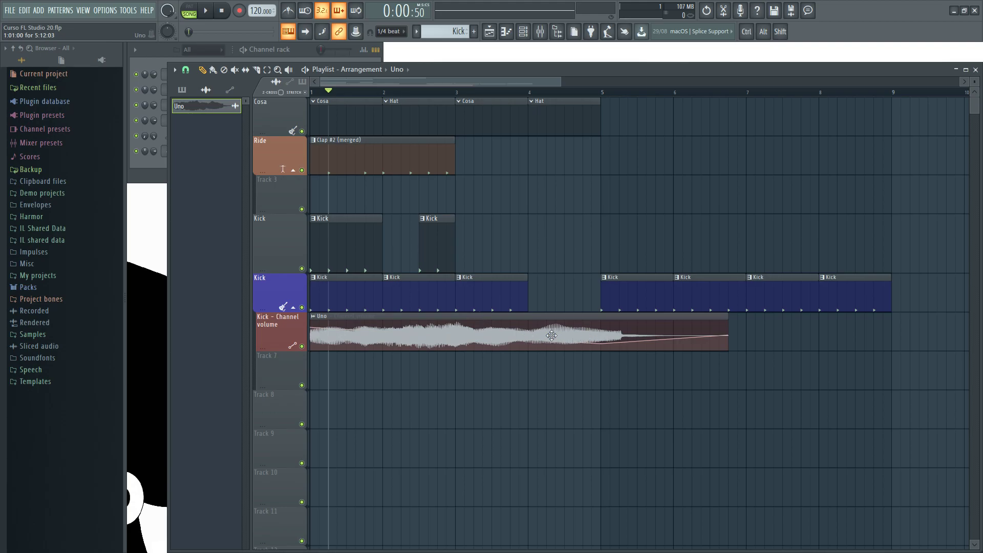
click(206, 90)
click(206, 90)
drag(412, 333, 383, 381)
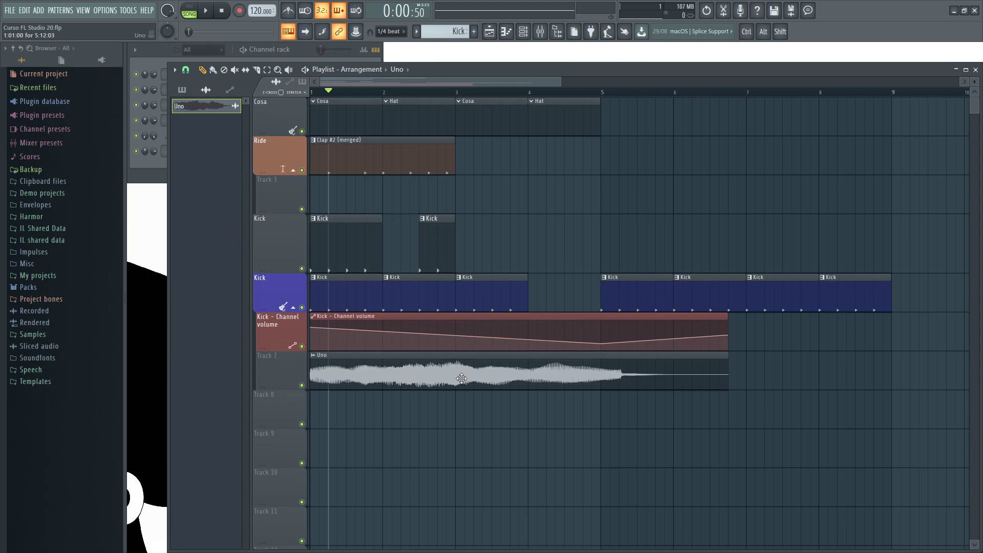
Name Track 3 below Ride with the Lead preset, applying its icon and colour.
scroll(571, 235, down, 2)
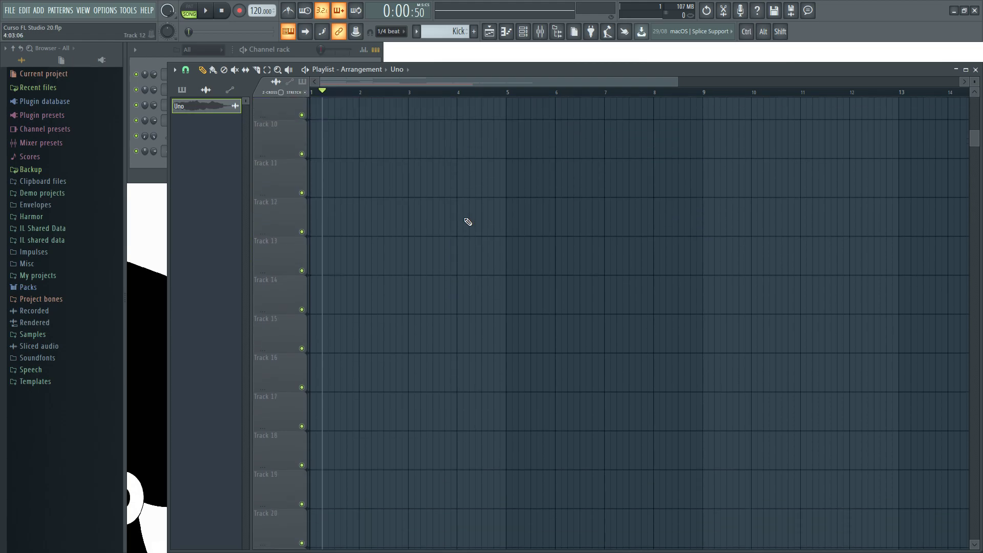
double_click(284, 205)
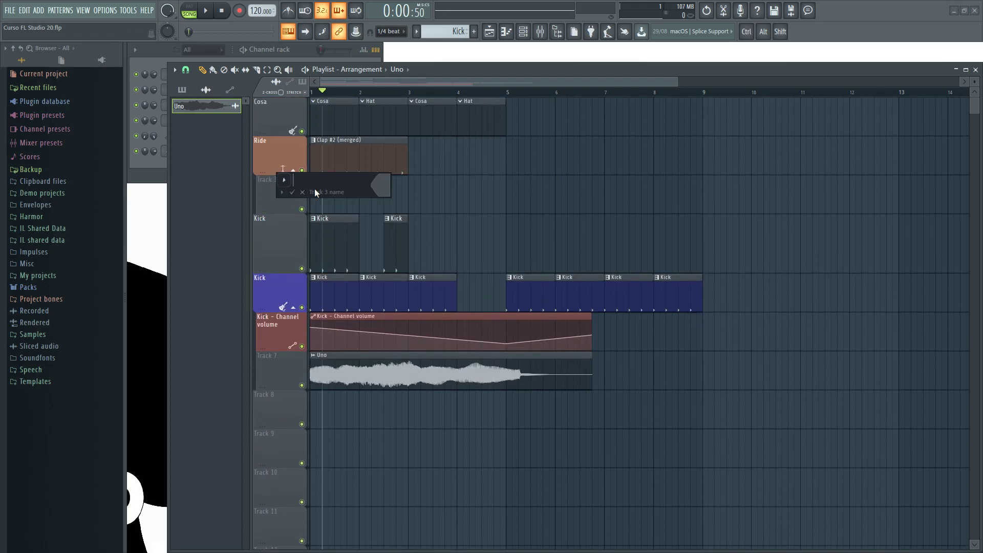
click(292, 182)
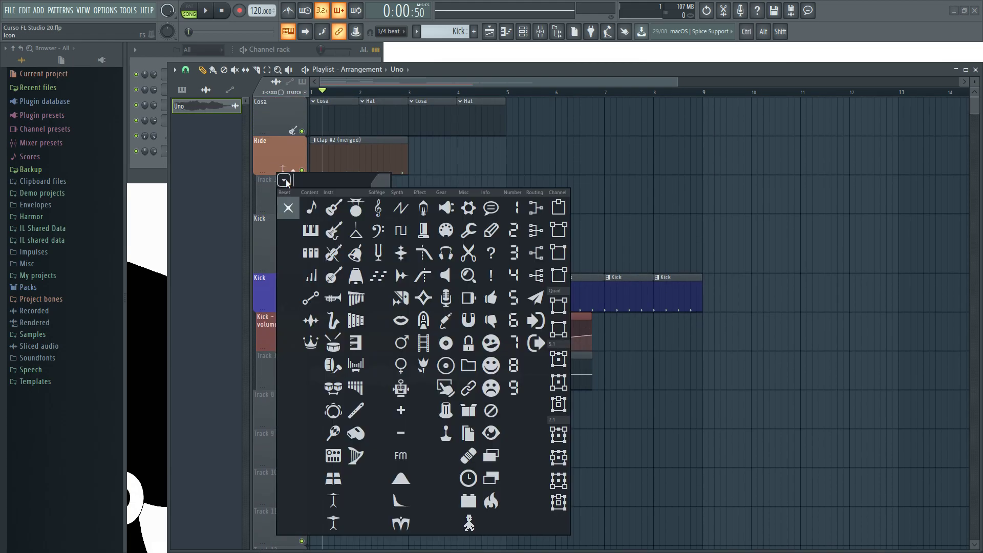
click(355, 253)
click(282, 192)
click(332, 258)
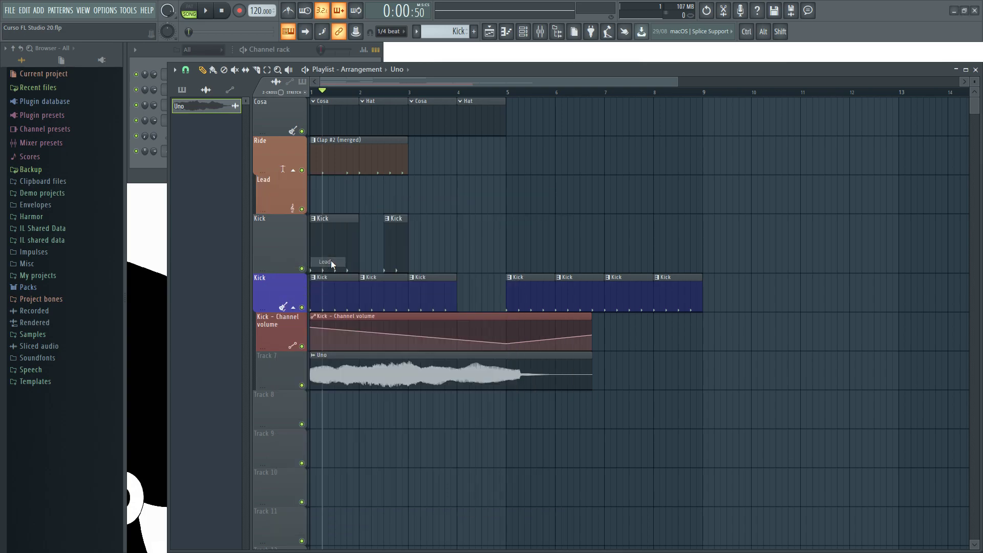
Place a copy of the Clap #2 (merged) clip on the Ride track at bar 9.
scroll(501, 226, down, 2)
scroll(486, 233, up, 2)
ctrl+scroll(492, 220, down, 3)
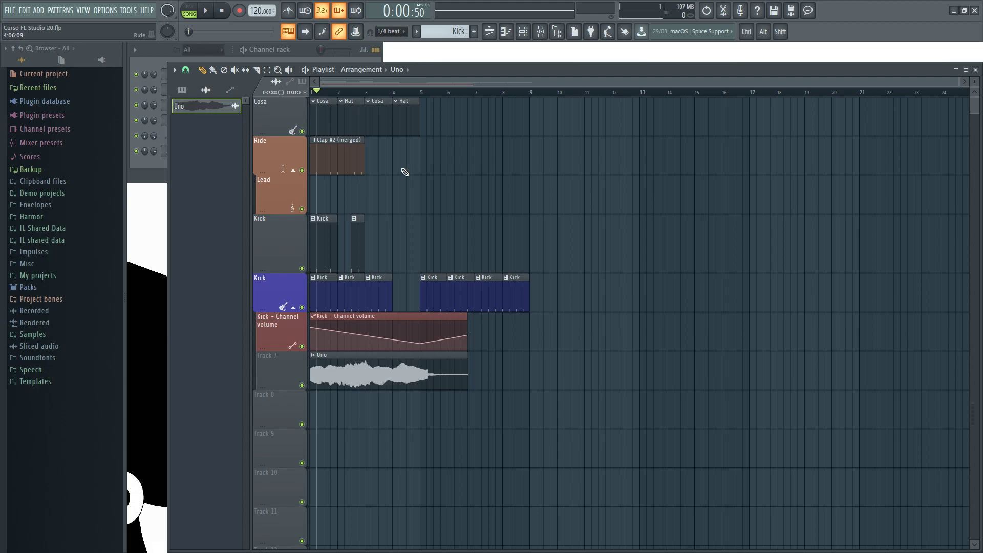
click(344, 154)
drag(561, 159, 535, 164)
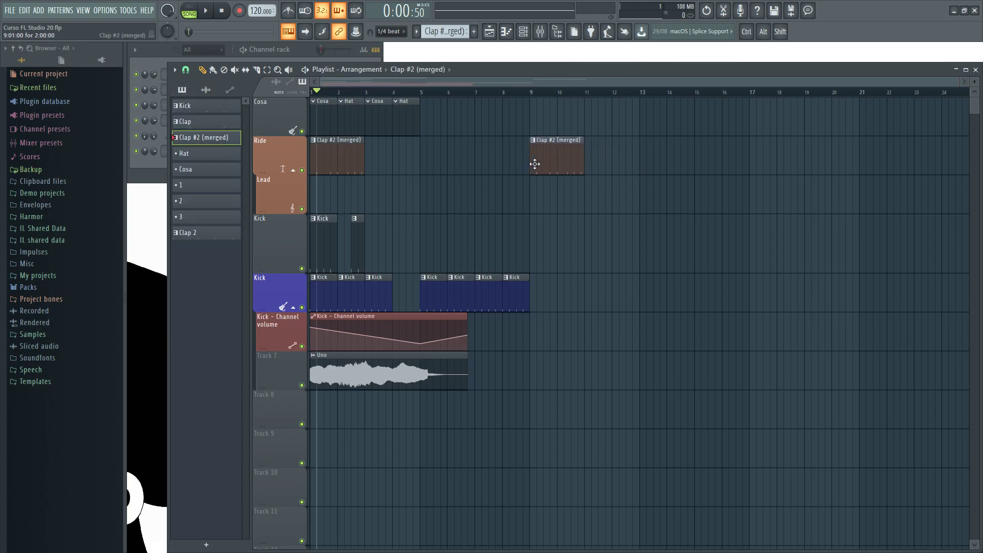
Paint Clap #2 (merged) clips on the Ride track over about bars 11–29 and 31–37, and on the upper Kick track over bars 21–39.
click(225, 71)
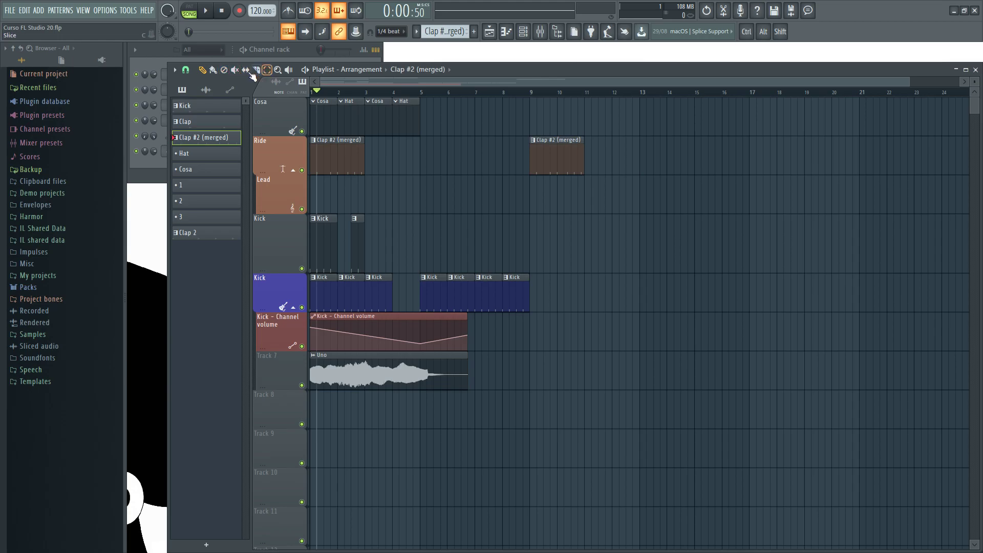
click(213, 70)
scroll(536, 190, down, 1)
drag(568, 160, 666, 153)
scroll(665, 154, down, 3)
mouse_move(609, 226)
mouse_down()
mouse_move(680, 259)
mouse_move(856, 230)
mouse_up()
drag(766, 153, 835, 154)
Pick the Uno audio clip as the source and paint a copy of it on Track 7 at about bar 31.
click(357, 329)
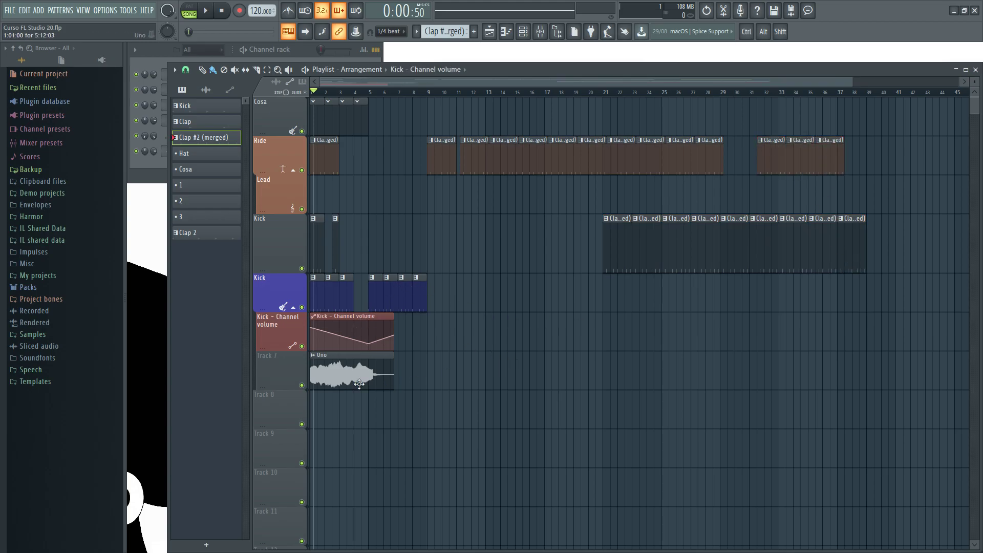
click(333, 373)
click(751, 371)
scroll(676, 292, down, 1)
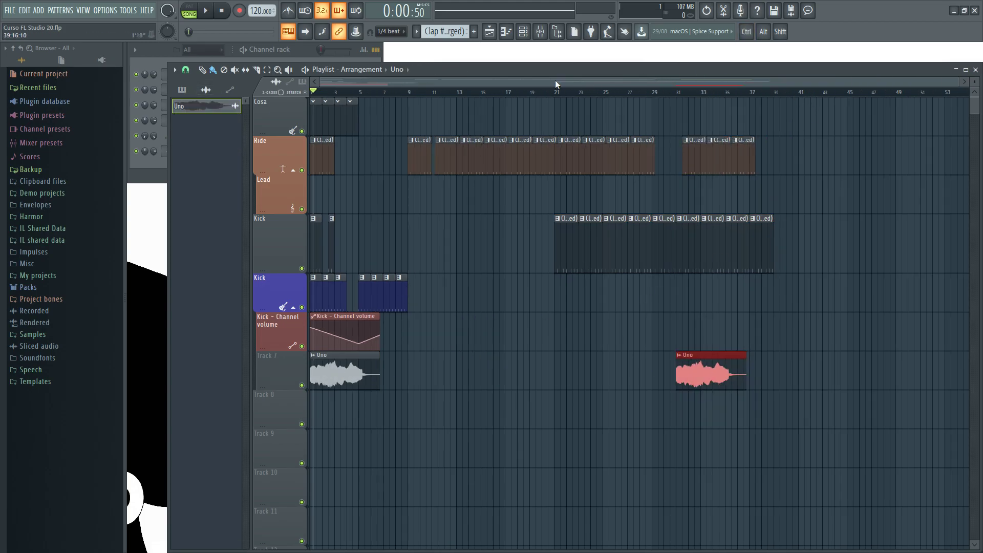
Use the Zoom tool to magnify the Kick, automation and Uno clips near bars 3–8, and return to the wide timeline view.
mouse_move(321, 81)
mouse_down()
mouse_move(794, 80)
mouse_move(326, 83)
mouse_up()
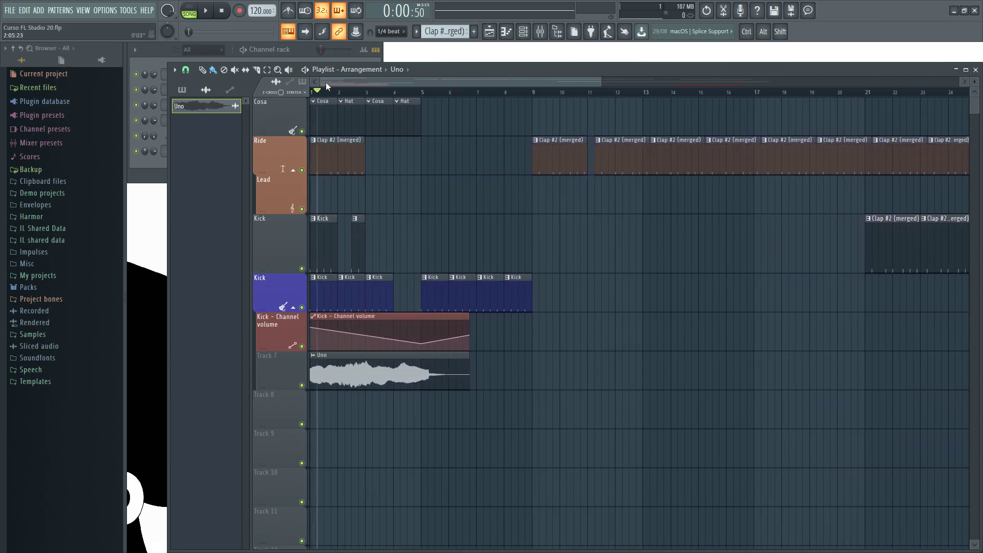
click(280, 69)
drag(507, 428, 361, 273)
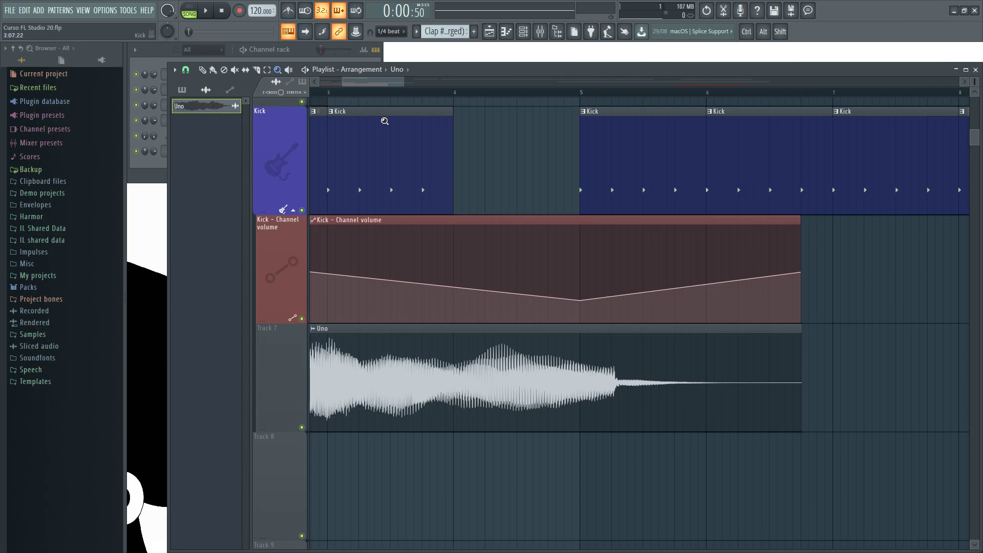
right_click(385, 121)
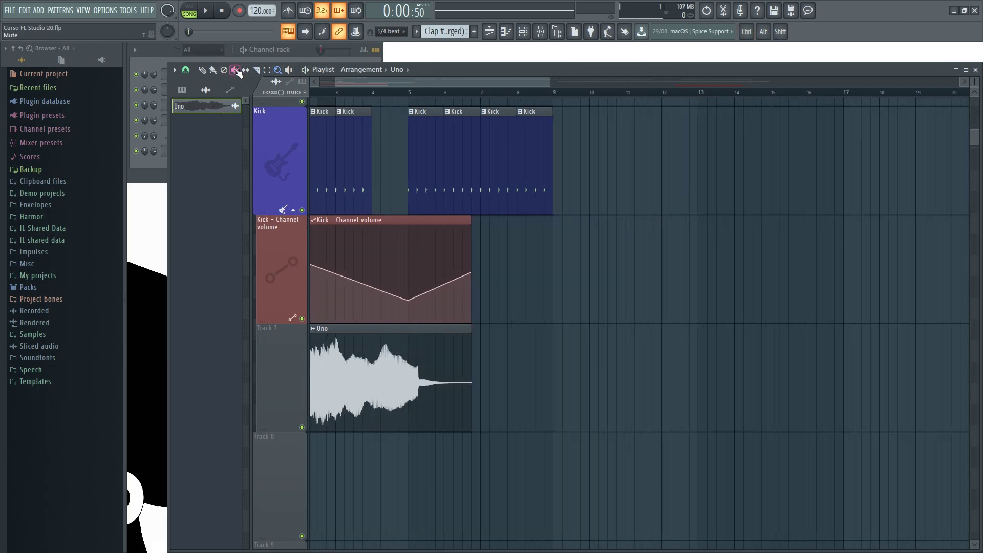
scroll(400, 79, down, 5)
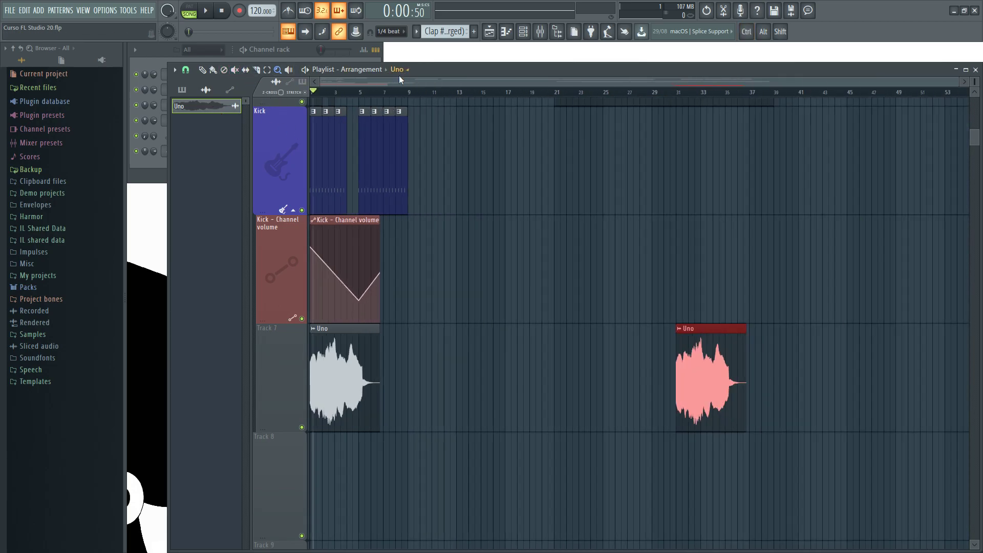
Reduce the playlist's vertical zoom to fit more tracks, and return to the first track.
drag(975, 85, 975, 102)
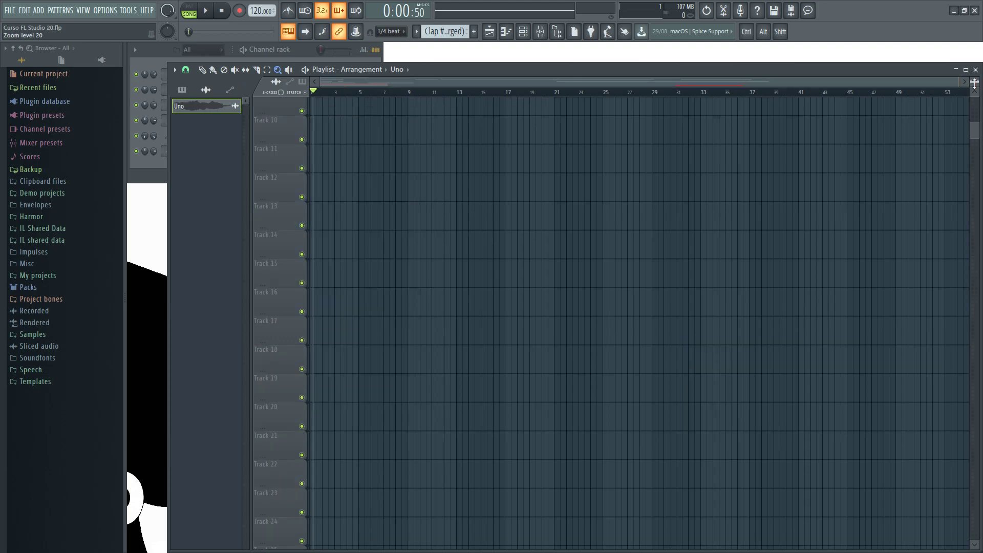
scroll(572, 249, up, 5)
scroll(571, 249, up, 3)
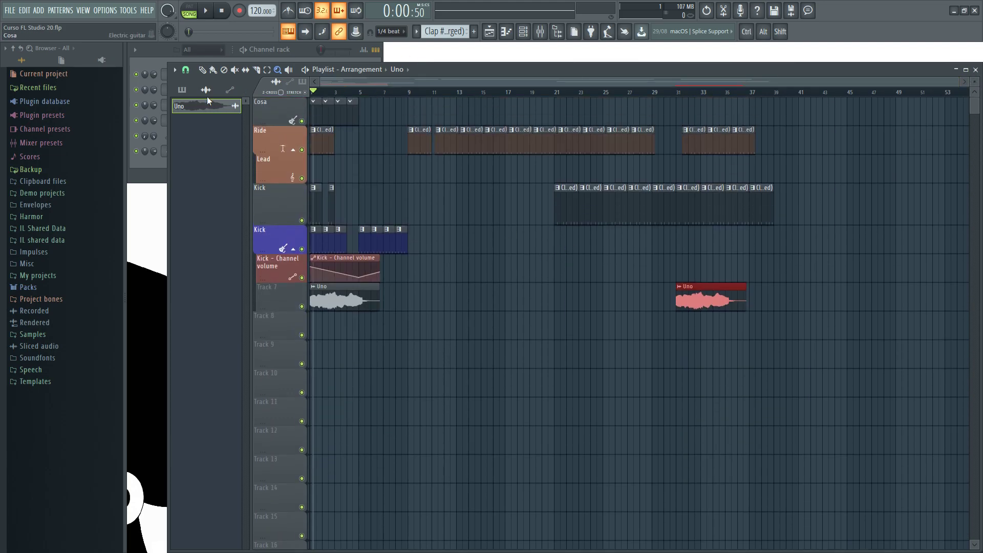
Switch to the Draw tool, make Track 7 and Track 10 individually taller, and shrink Track 8 to a thin strip.
click(203, 70)
drag(264, 309, 279, 501)
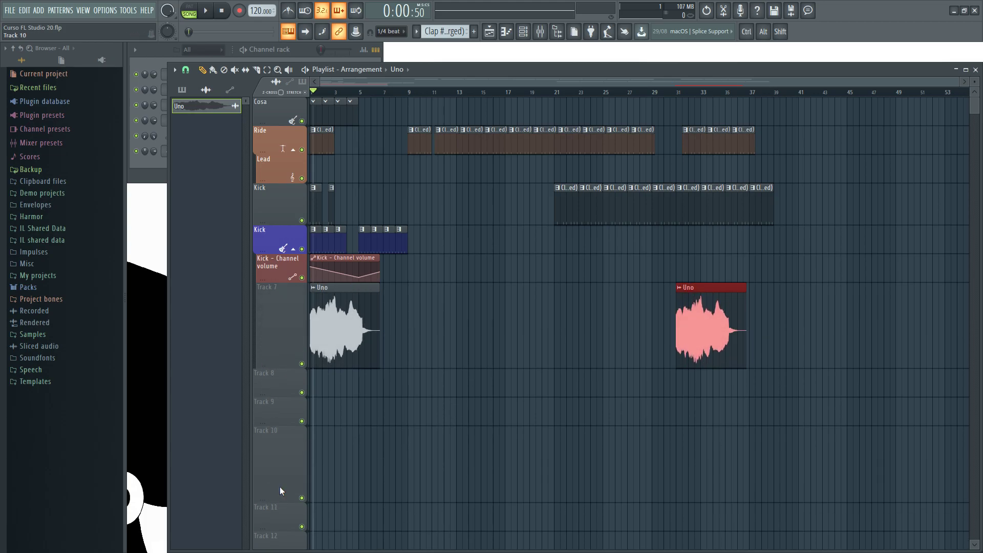
drag(268, 397, 282, 381)
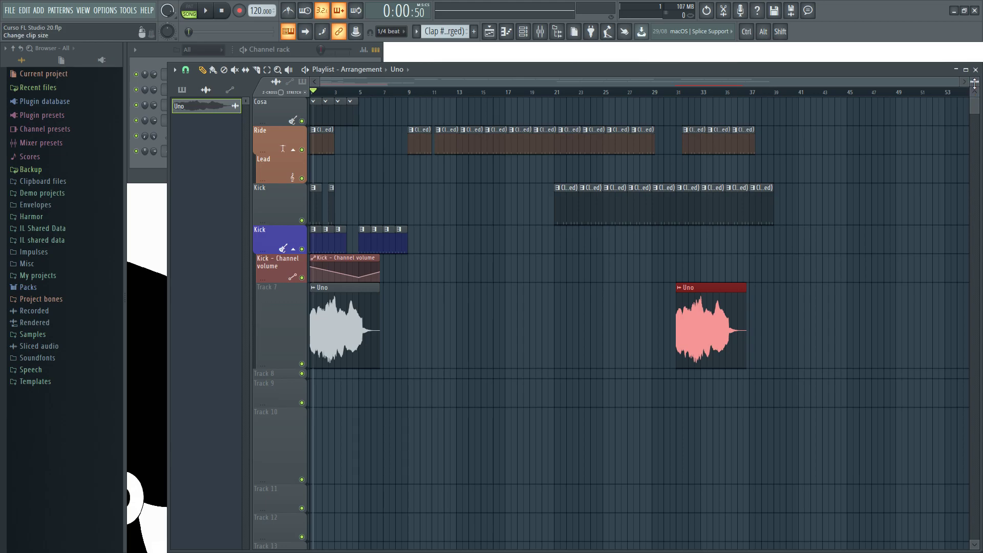
Try the playlist's vertical zoom control on all tracks, and deselect the Uno clip at about bar 31.
mouse_move(974, 82)
mouse_down()
mouse_move(975, 72)
mouse_move(975, 81)
mouse_up()
key(ctrl)
drag(975, 95, 974, 84)
right_click(505, 318)
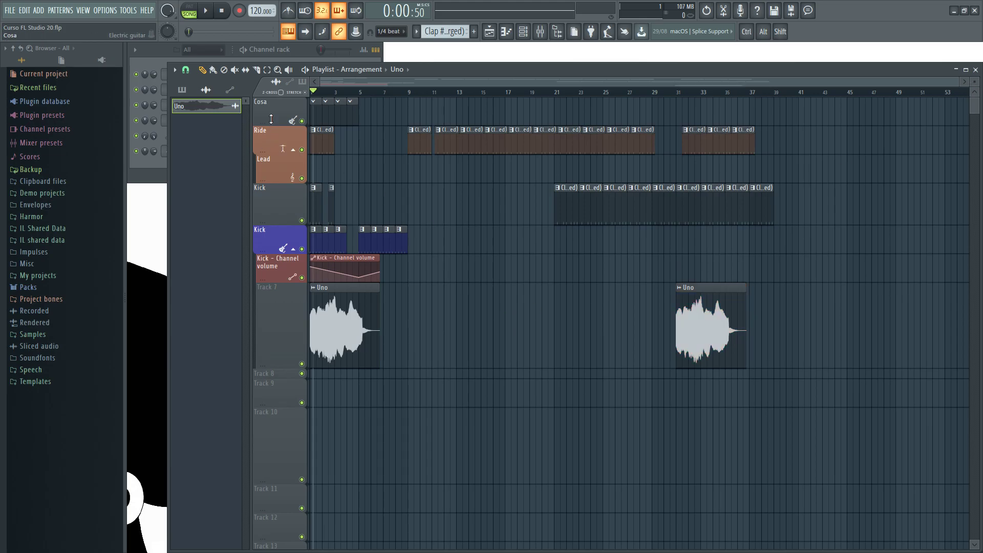